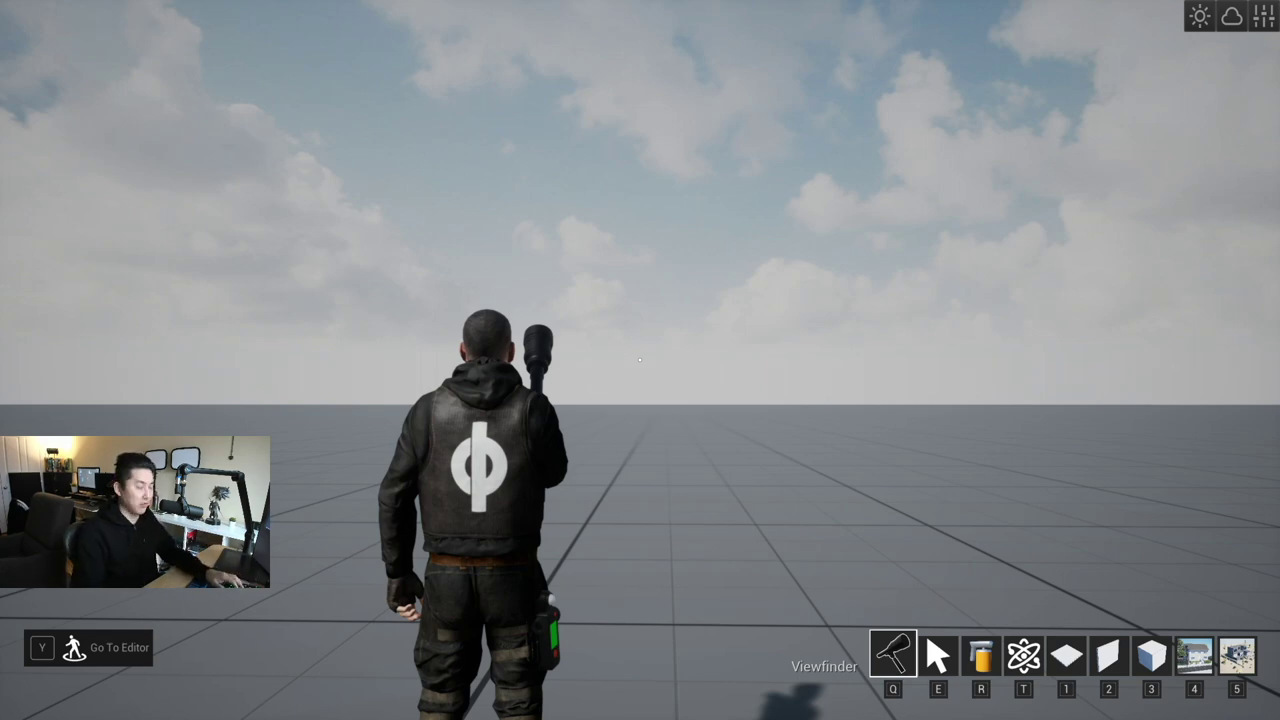
Step: Assign the building prefabs House 01, Desert Building 01 and Curtain Demo to hotbar slots 4, 5 and 3
key(Tab)
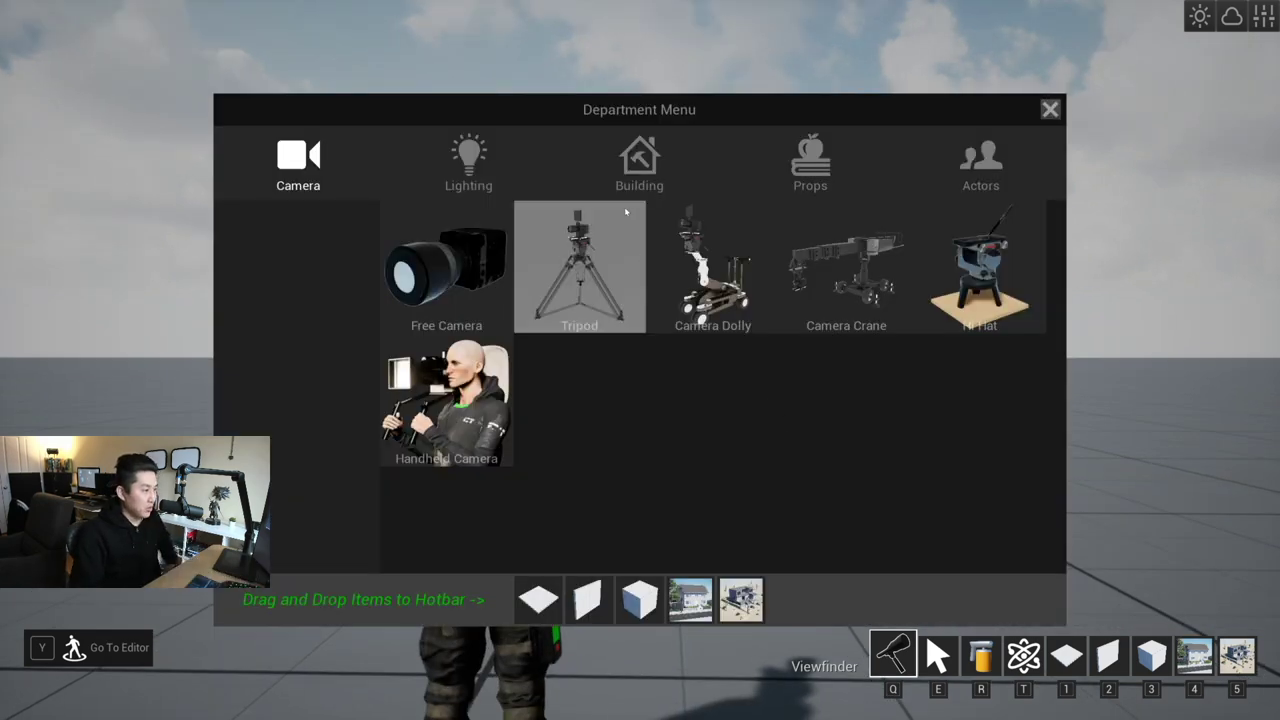
click(625, 187)
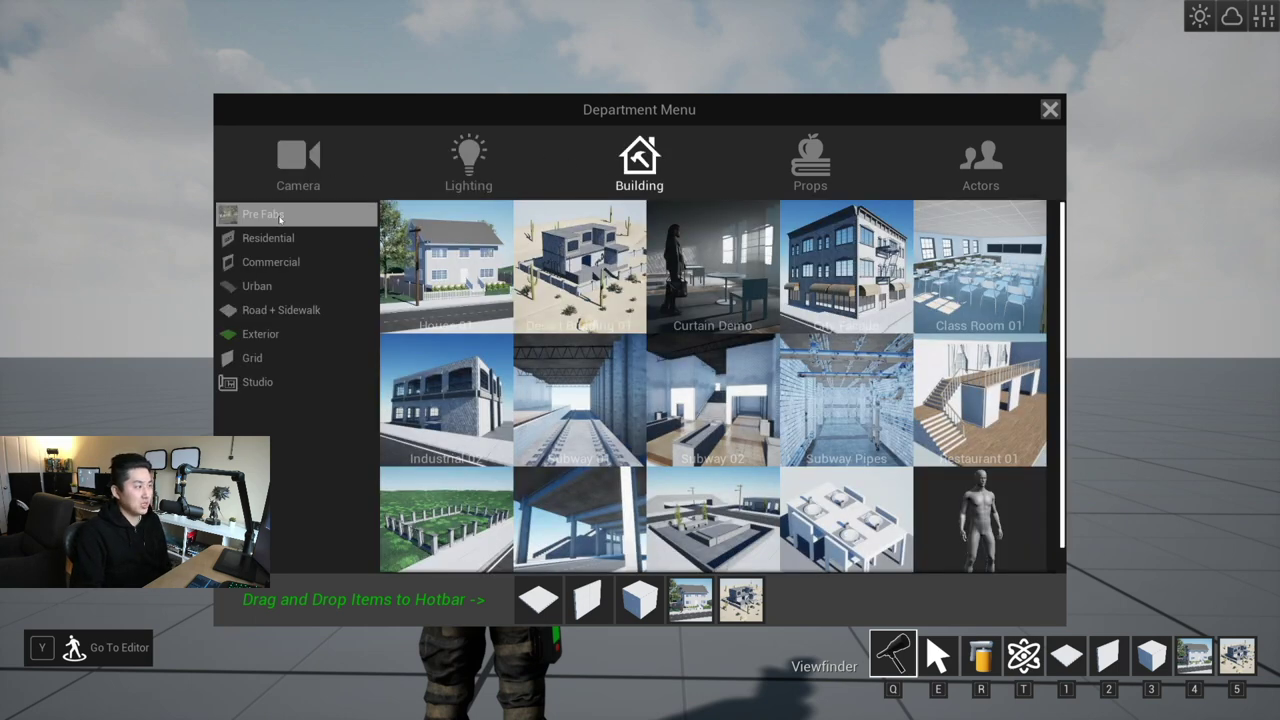
scroll(629, 326, down, 1)
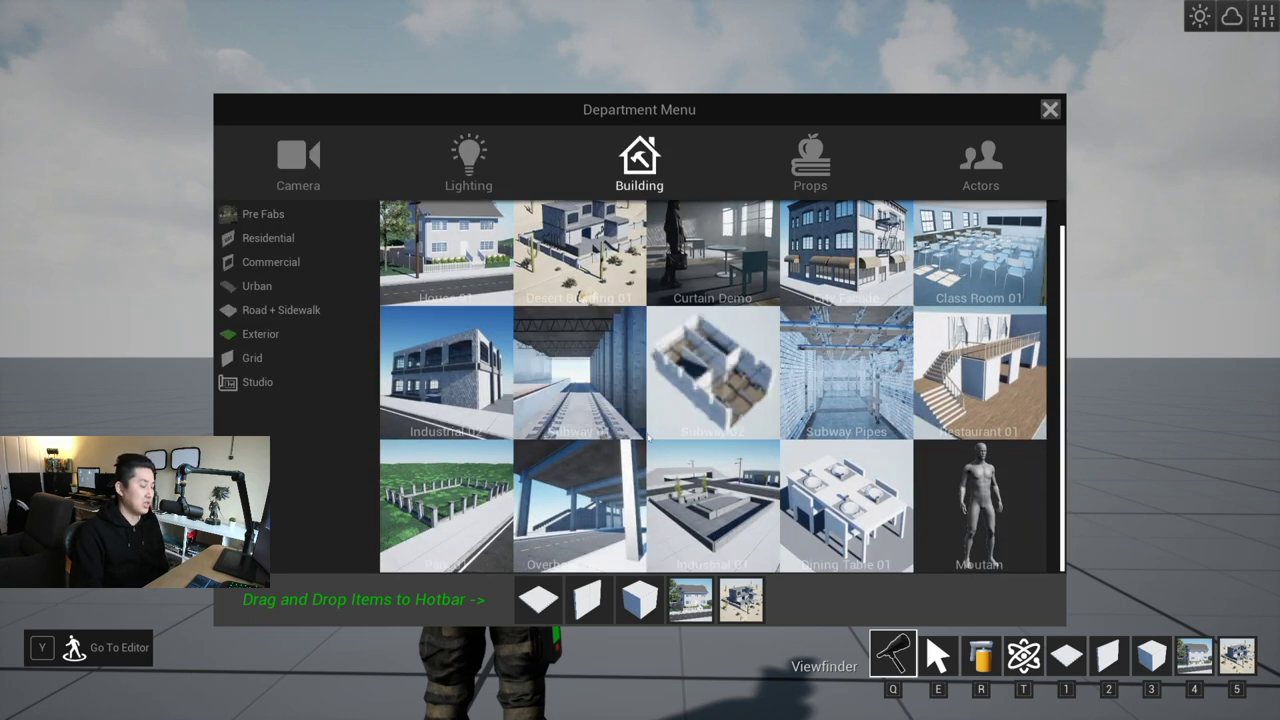
scroll(600, 400, up, 1)
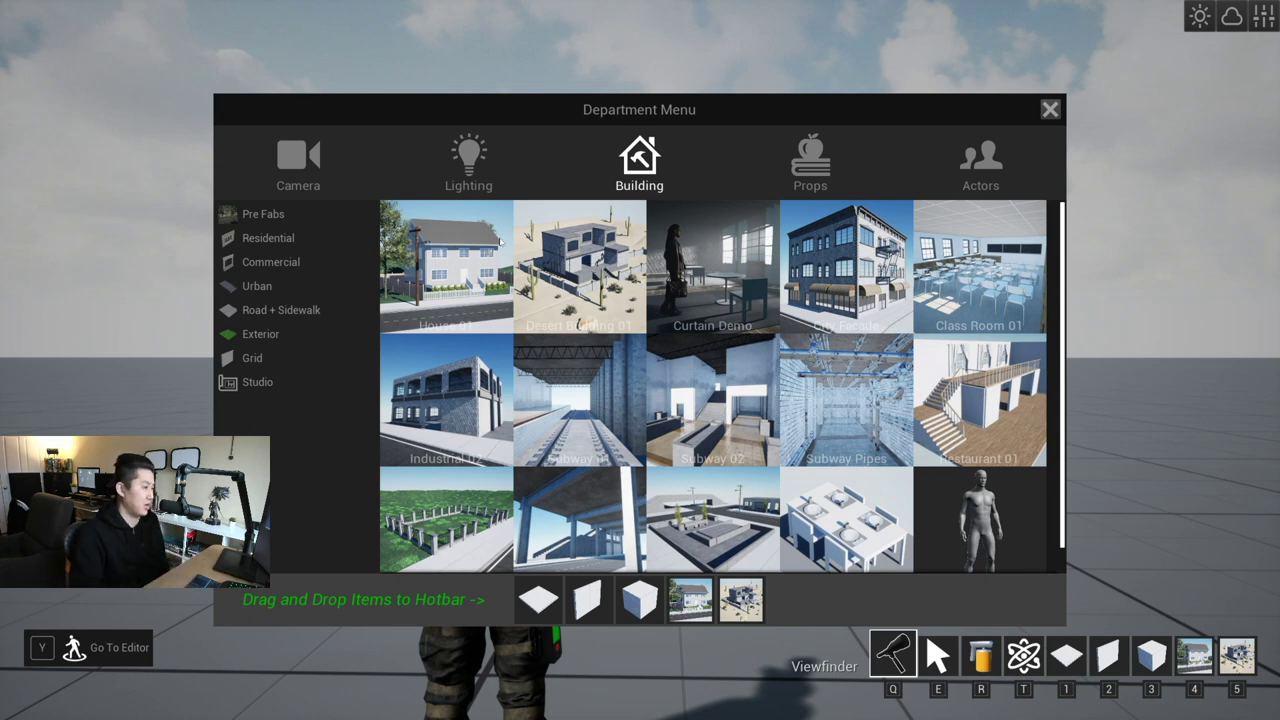
drag(483, 292, 698, 604)
drag(548, 240, 744, 612)
drag(682, 284, 640, 602)
key(Tab)
Step: Place the House 01 prefab on the empty grid in front of the character
key(w)
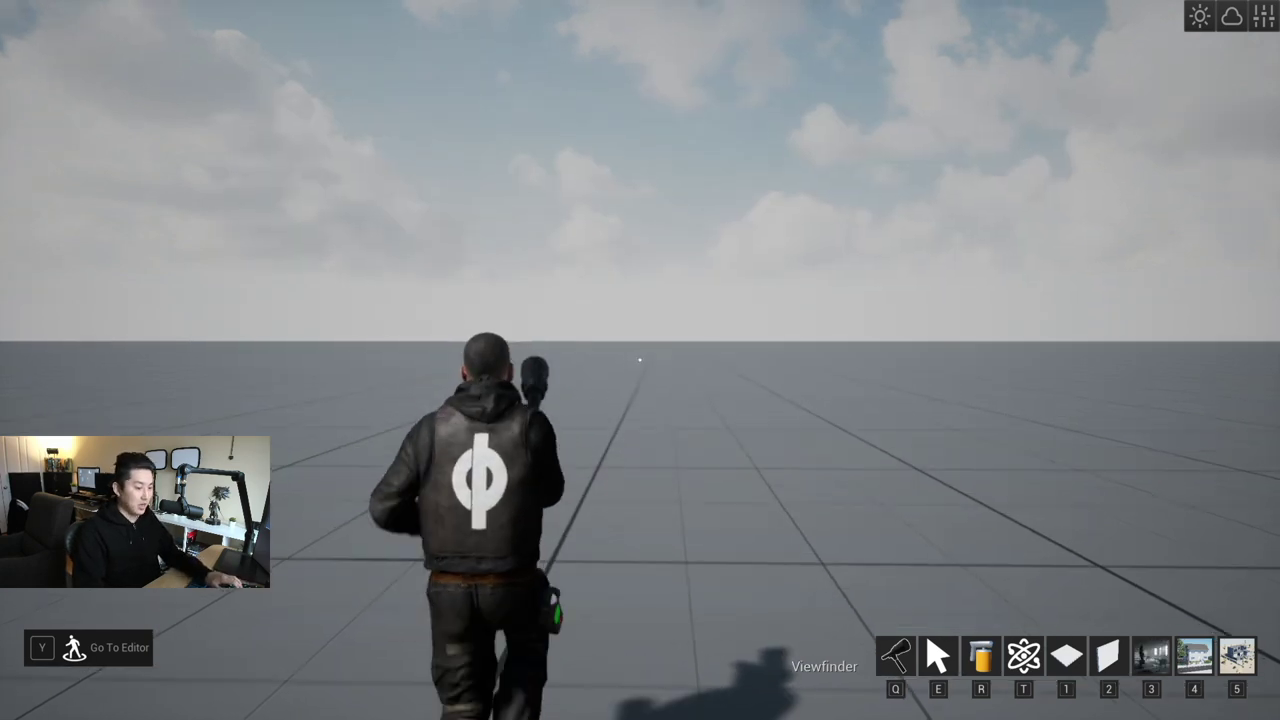
key(4)
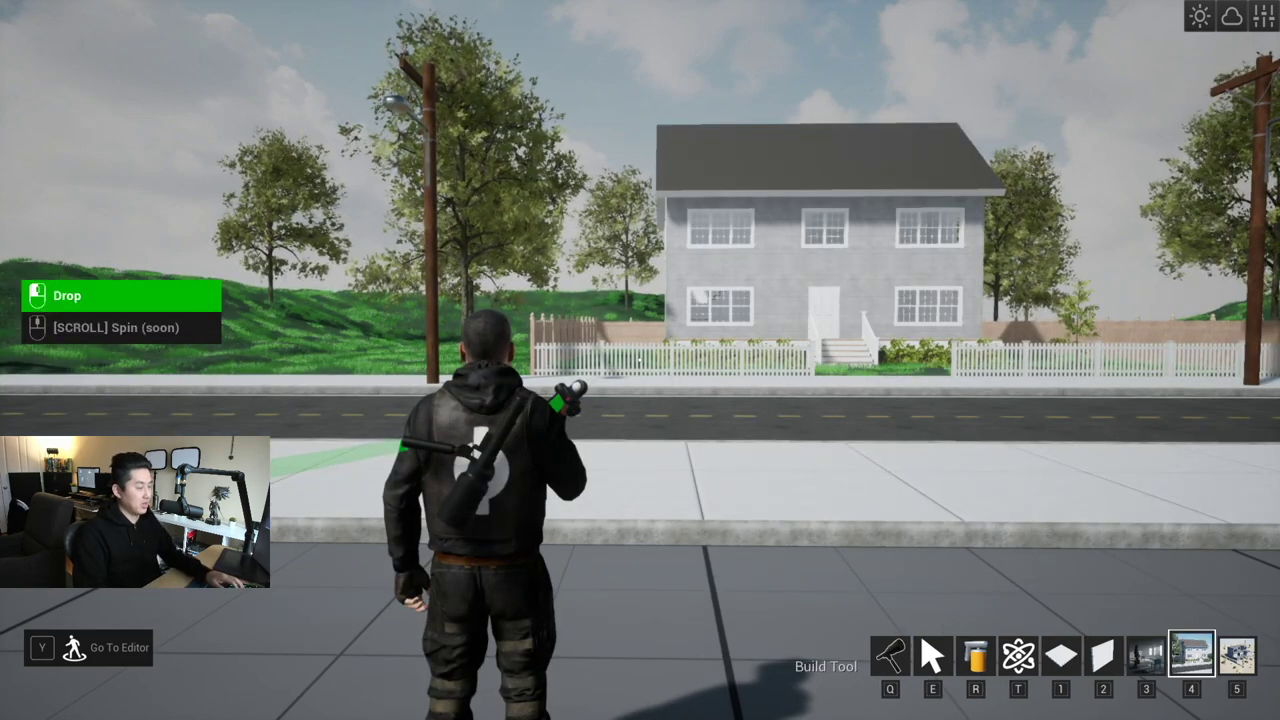
key(q)
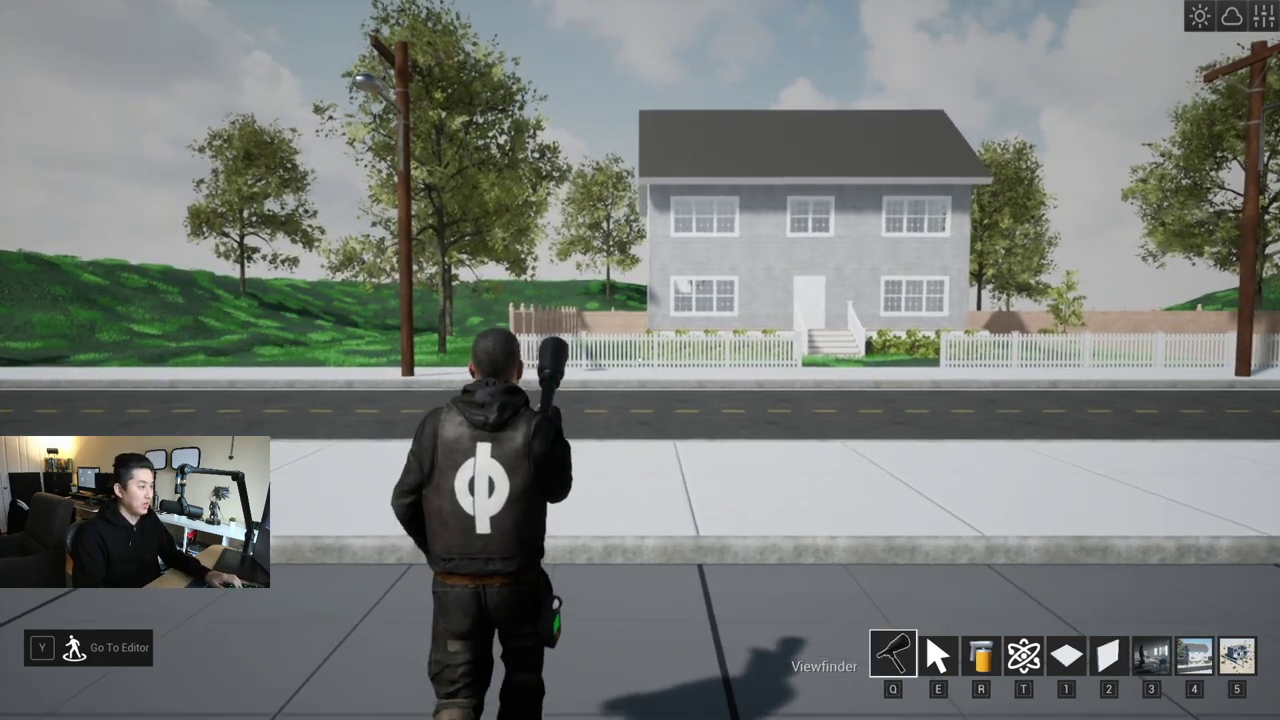
Step: Walk the character across the road and delete the white picket fence panel beside the front yard entrance
key(w)
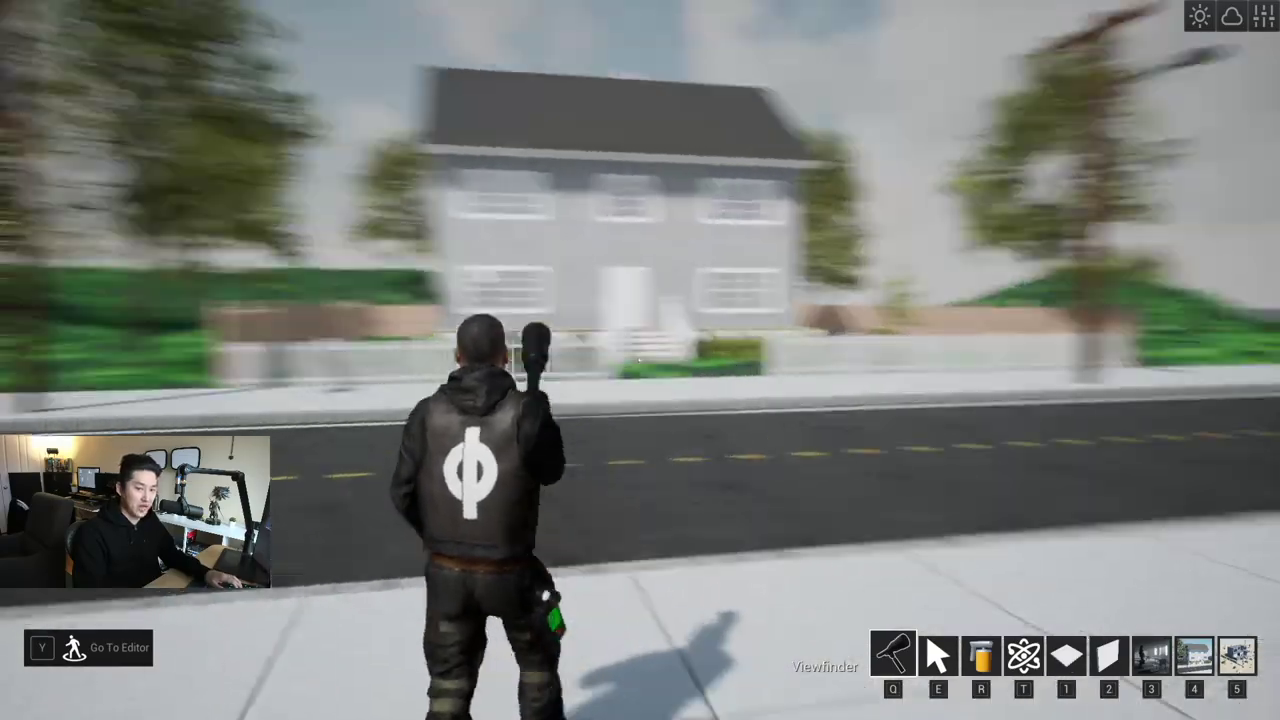
key(w)
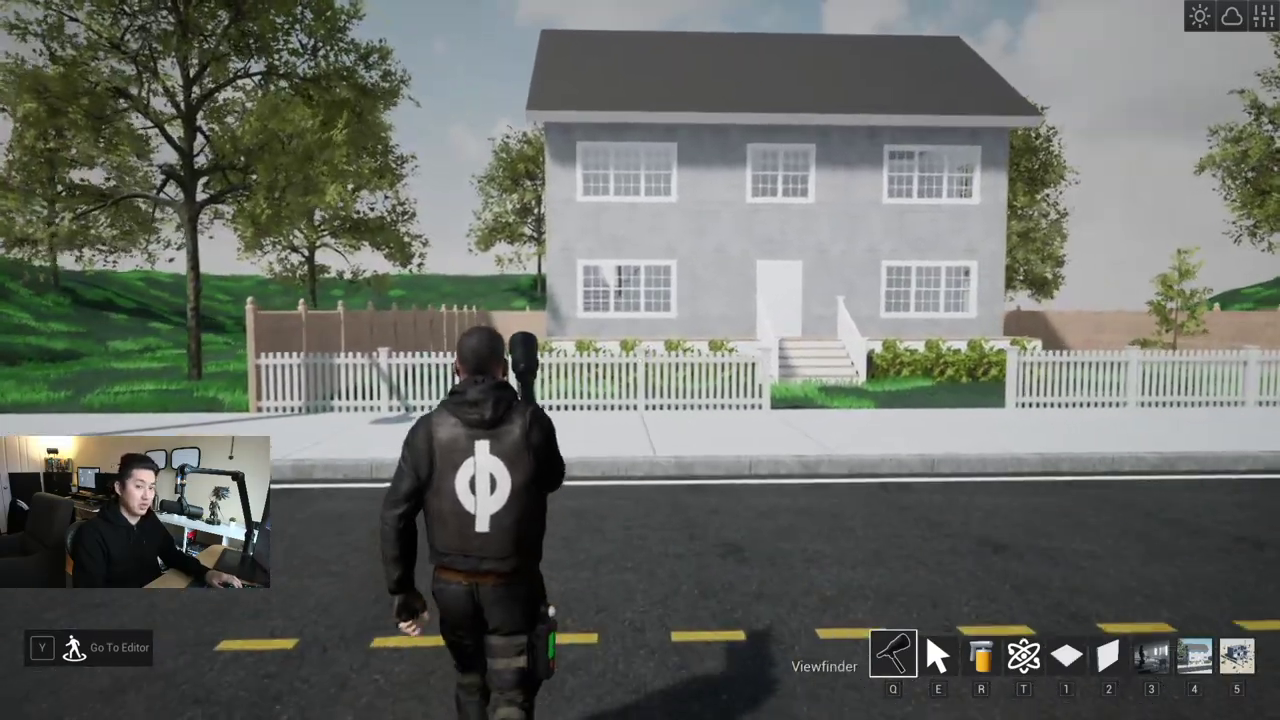
key(w)
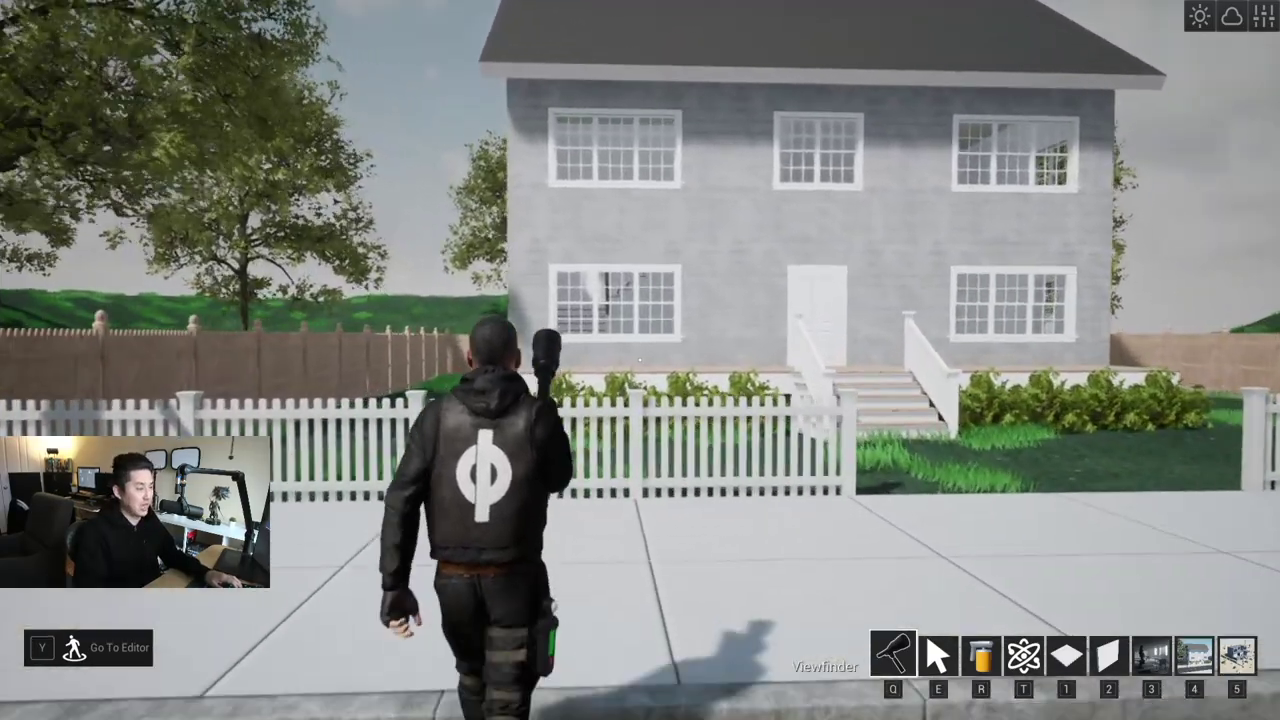
key(w)
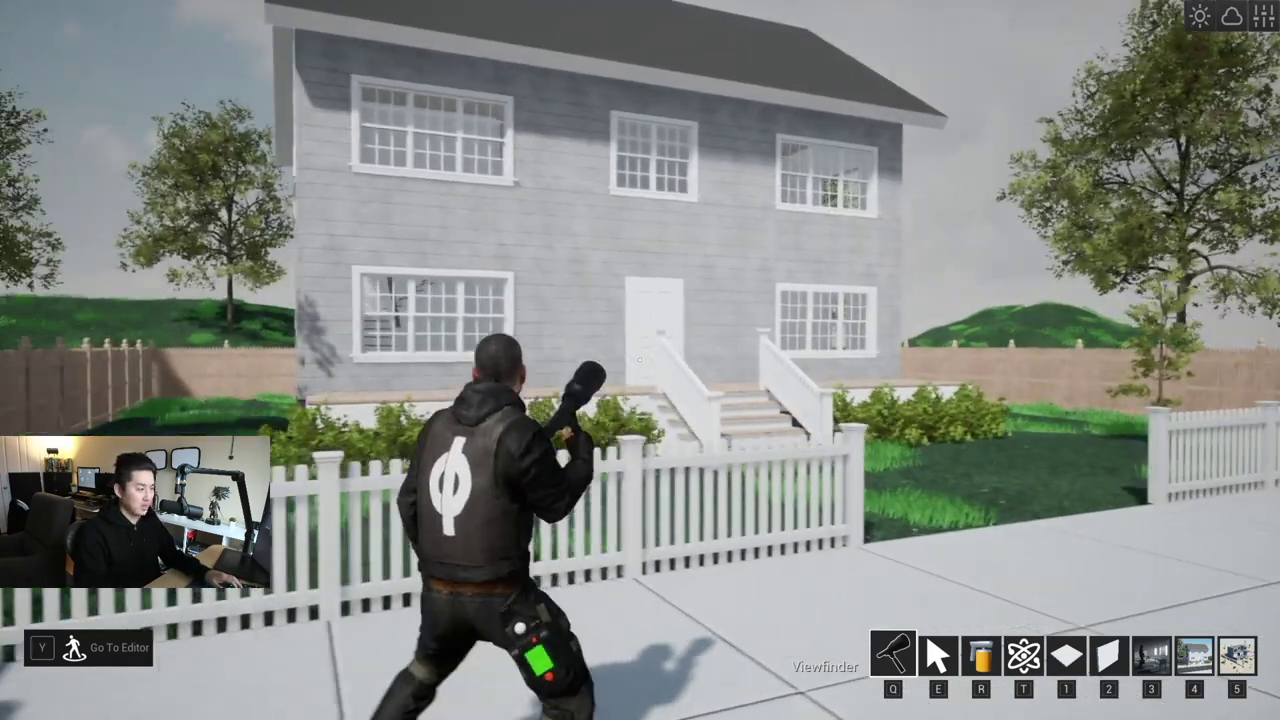
key(e)
key(w)
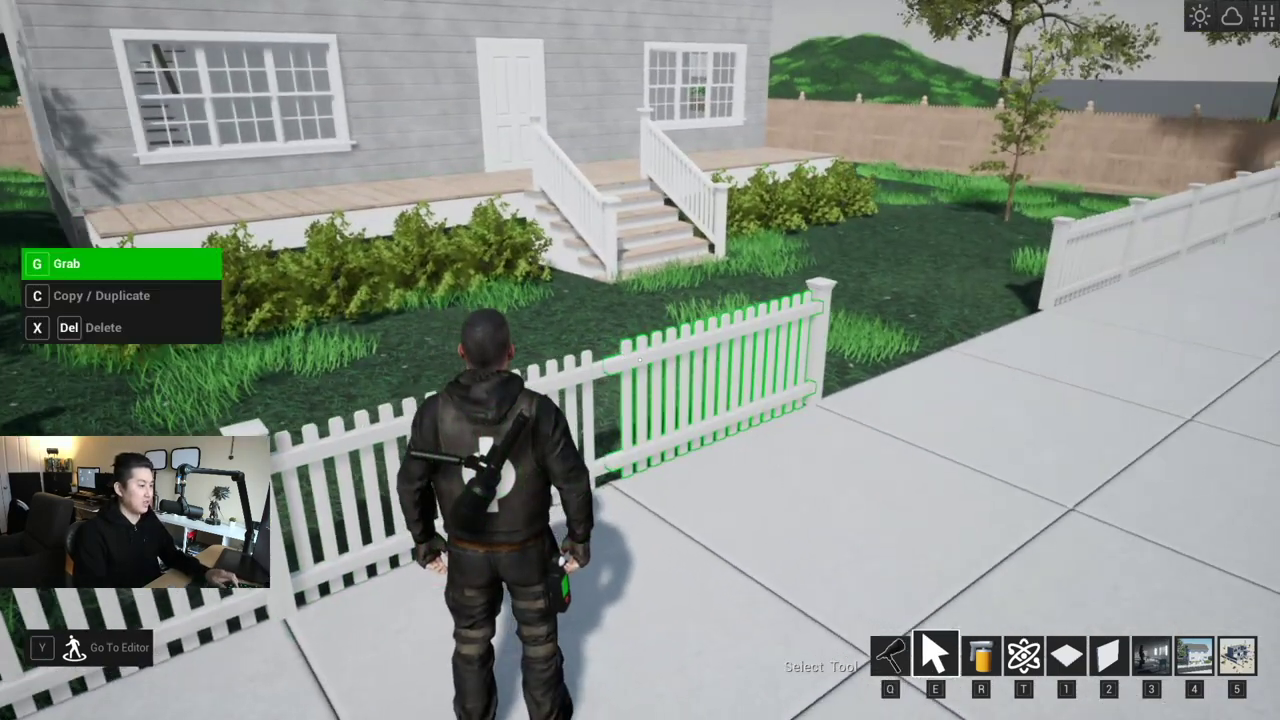
click(640, 360)
scroll(640, 360, down, 3)
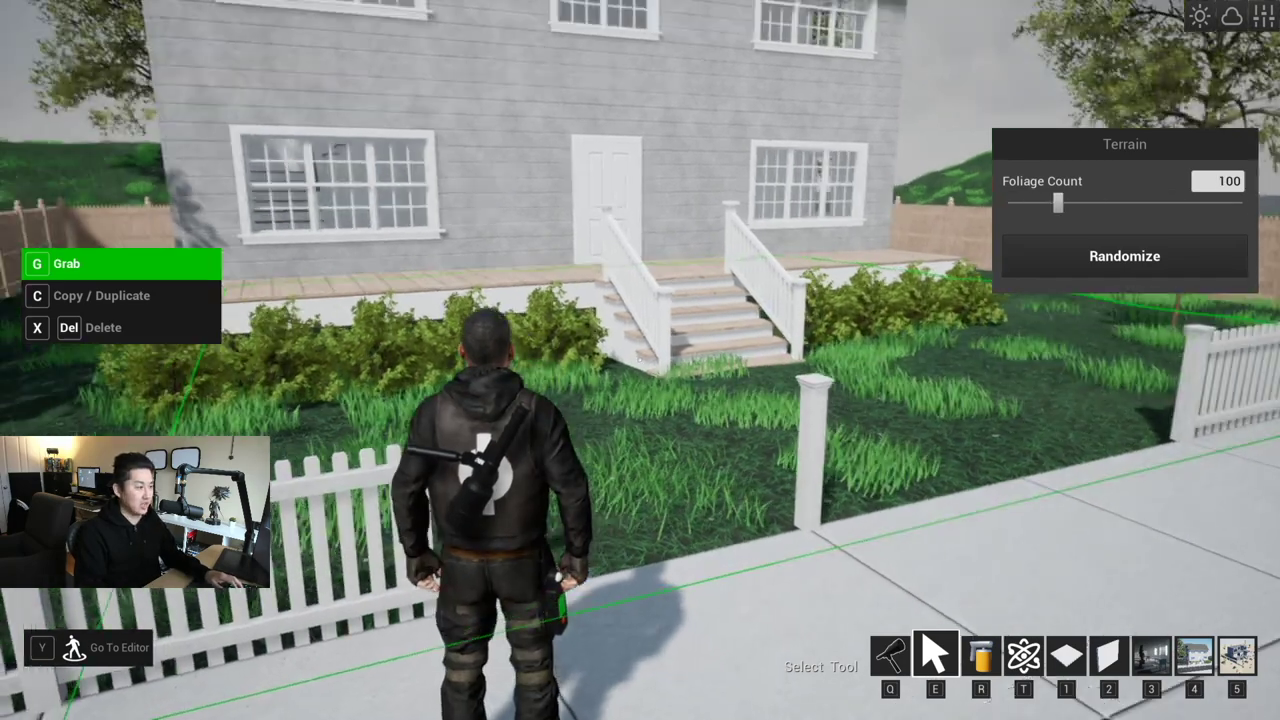
Step: Delete the freestanding white fence post at the edge of the front yard
key(q)
key(w)
key(e)
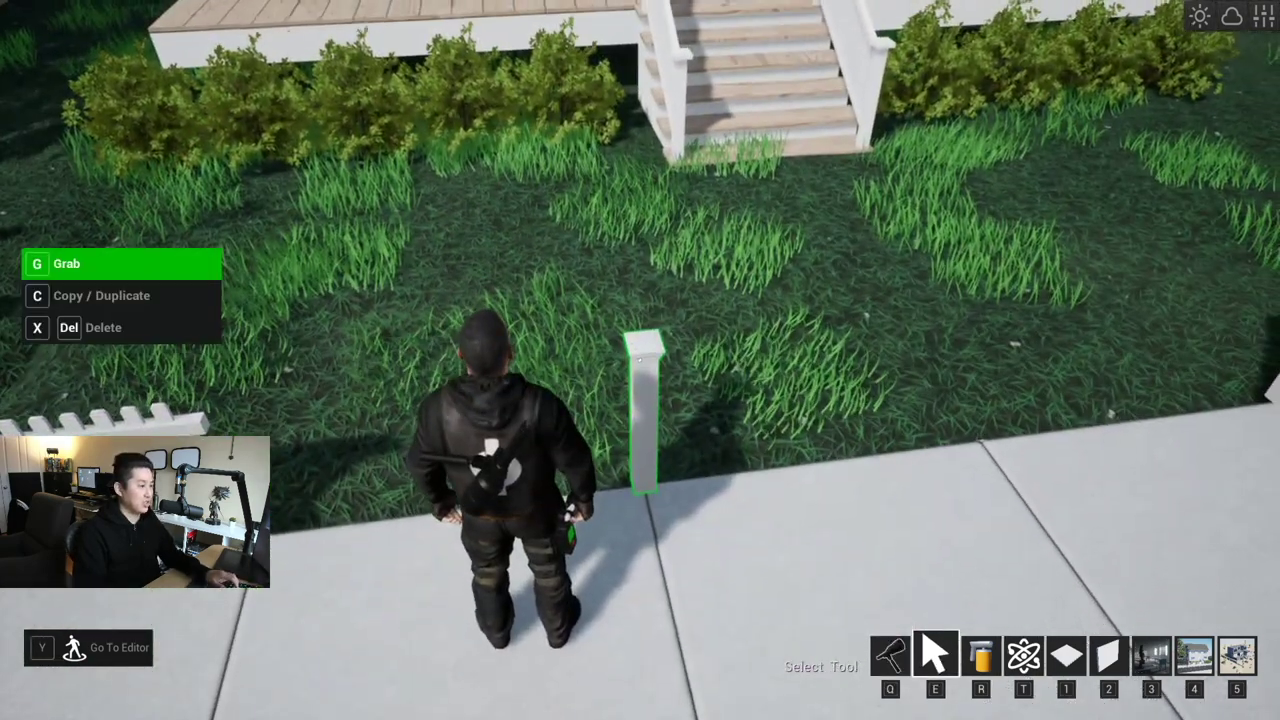
key(s)
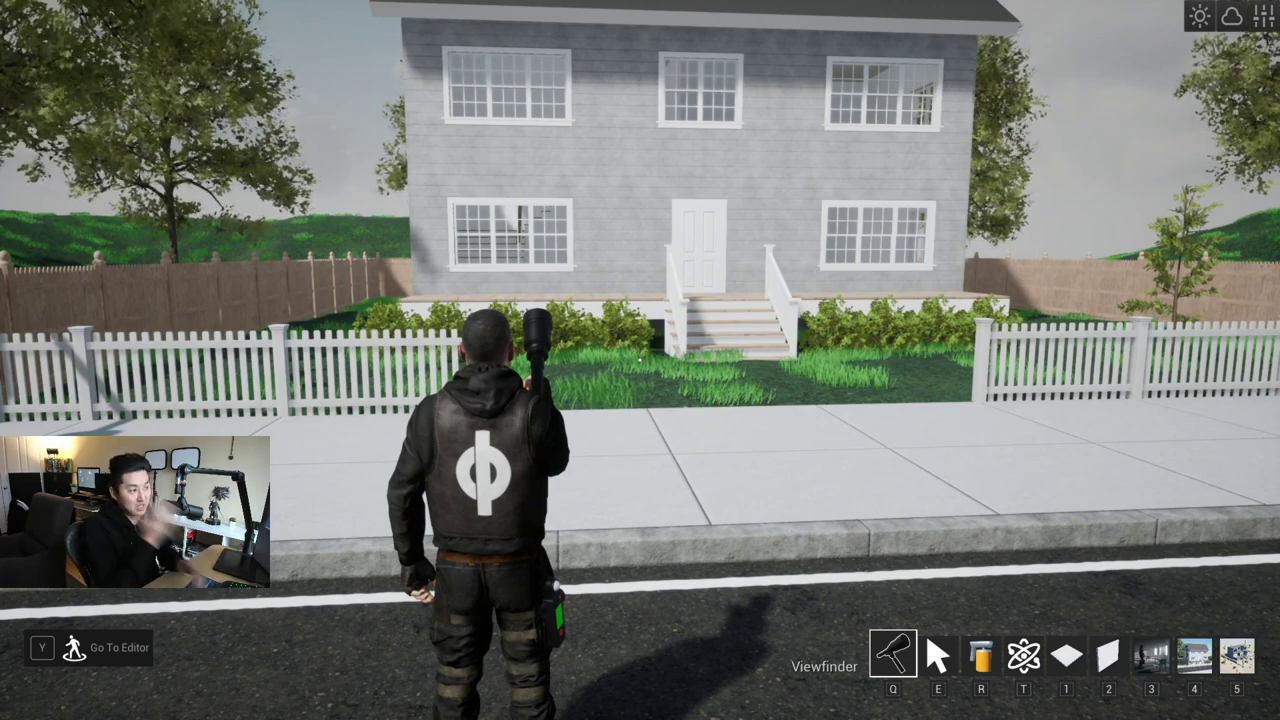
Step: Walk the character through the yard and around the house to examine its porch, back steps, side yard and fences
key(w)
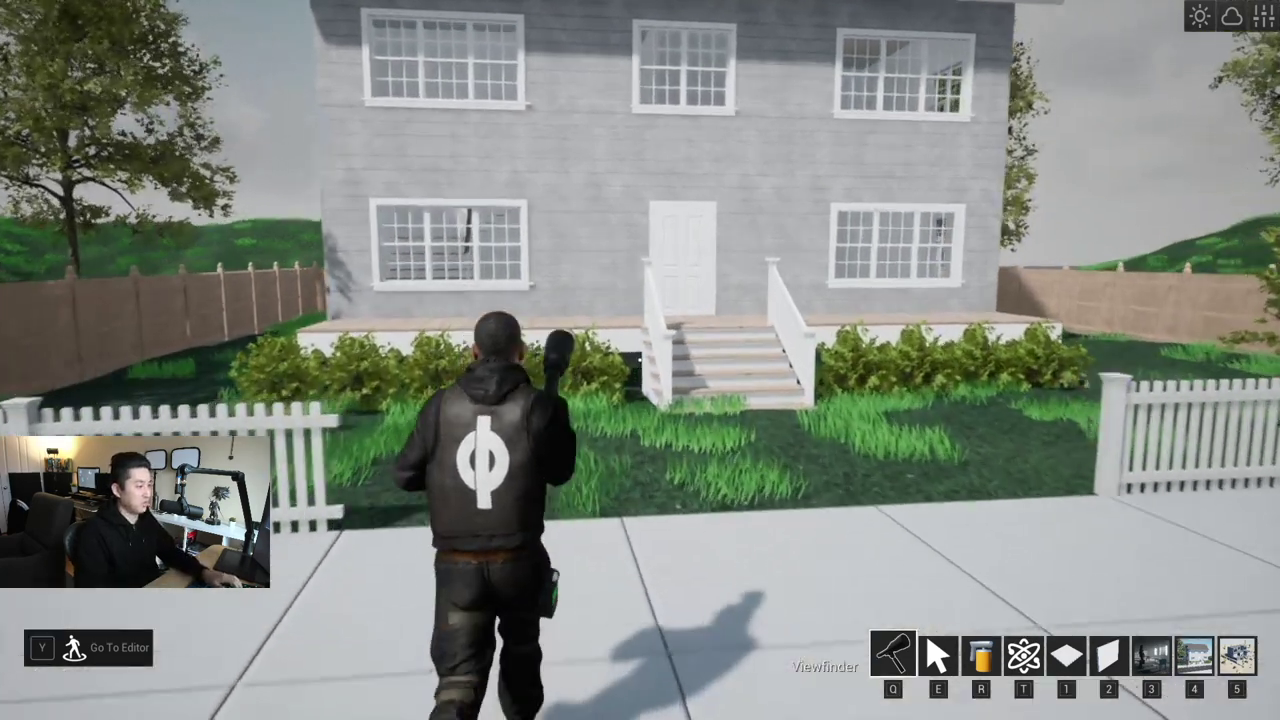
key(w)
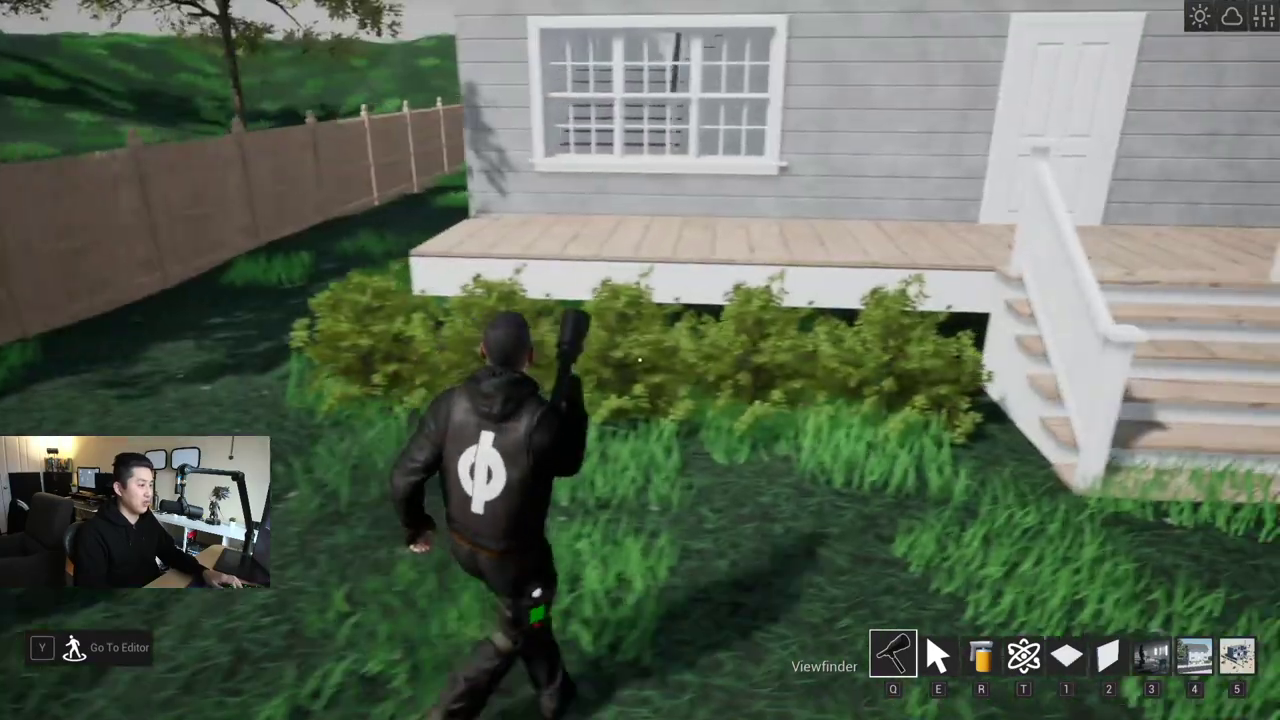
key(w)
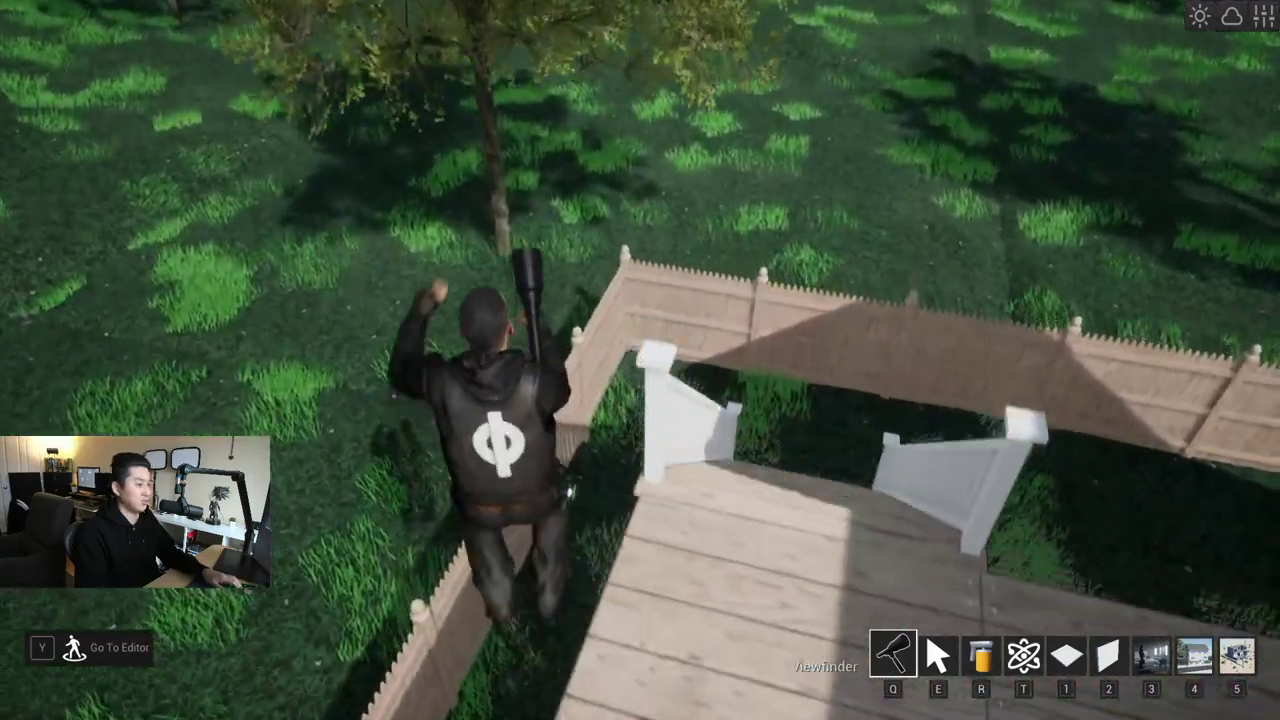
key(a)
key(w)
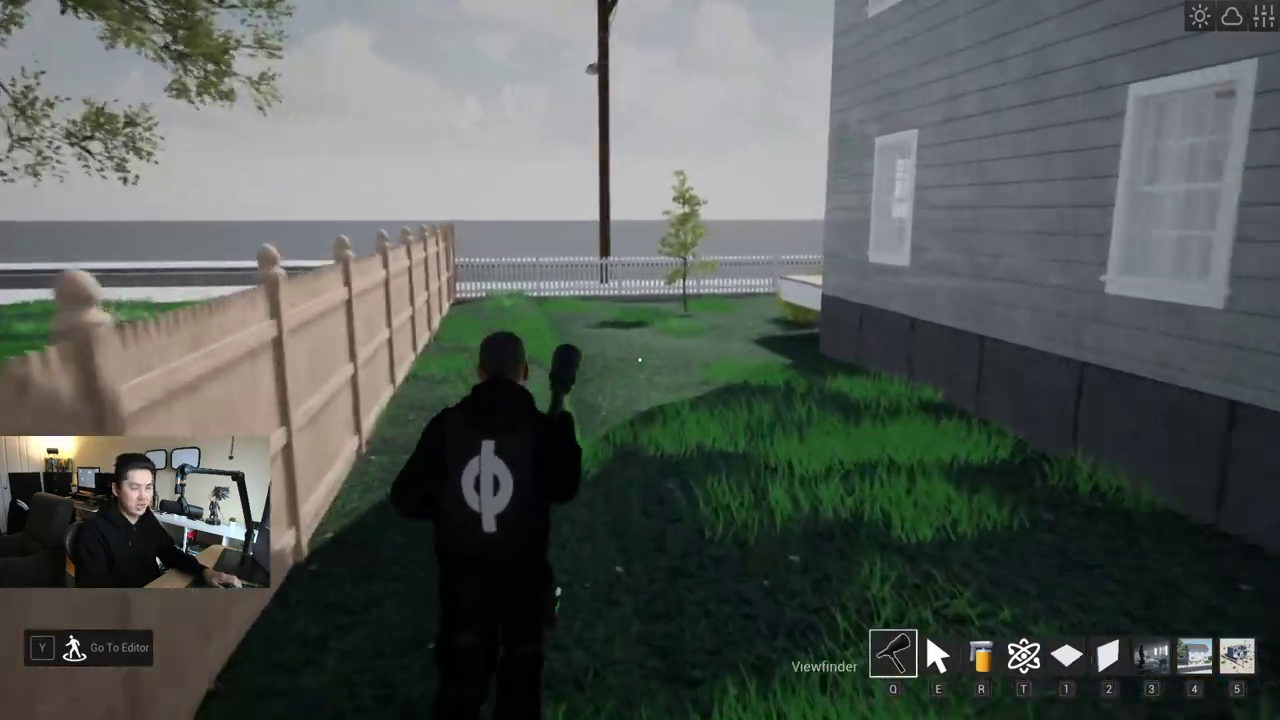
key(w)
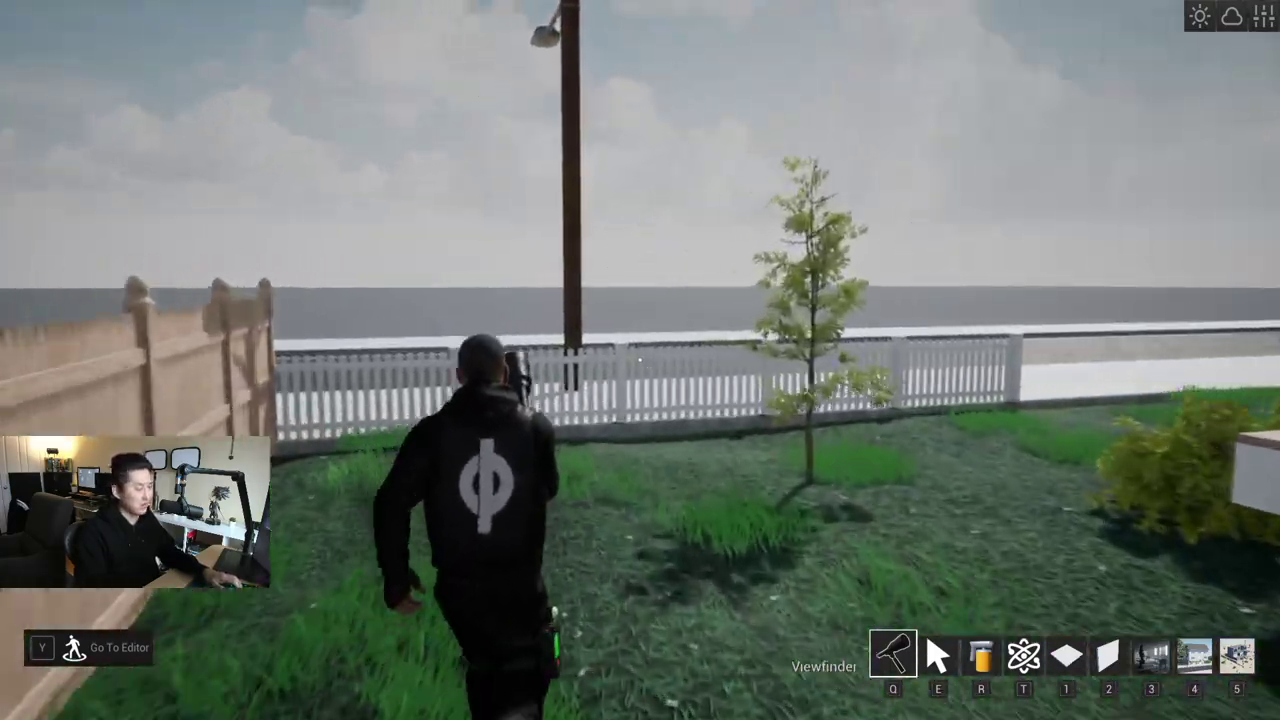
key(w)
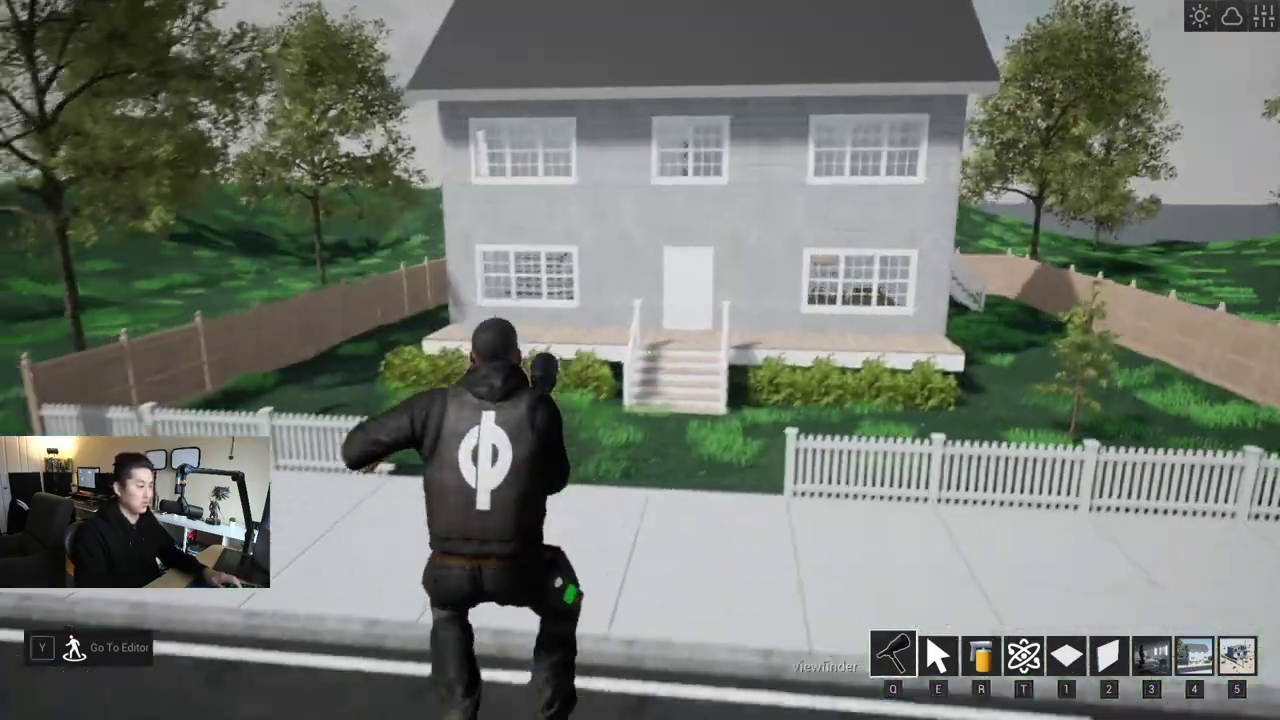
key(s)
key(a)
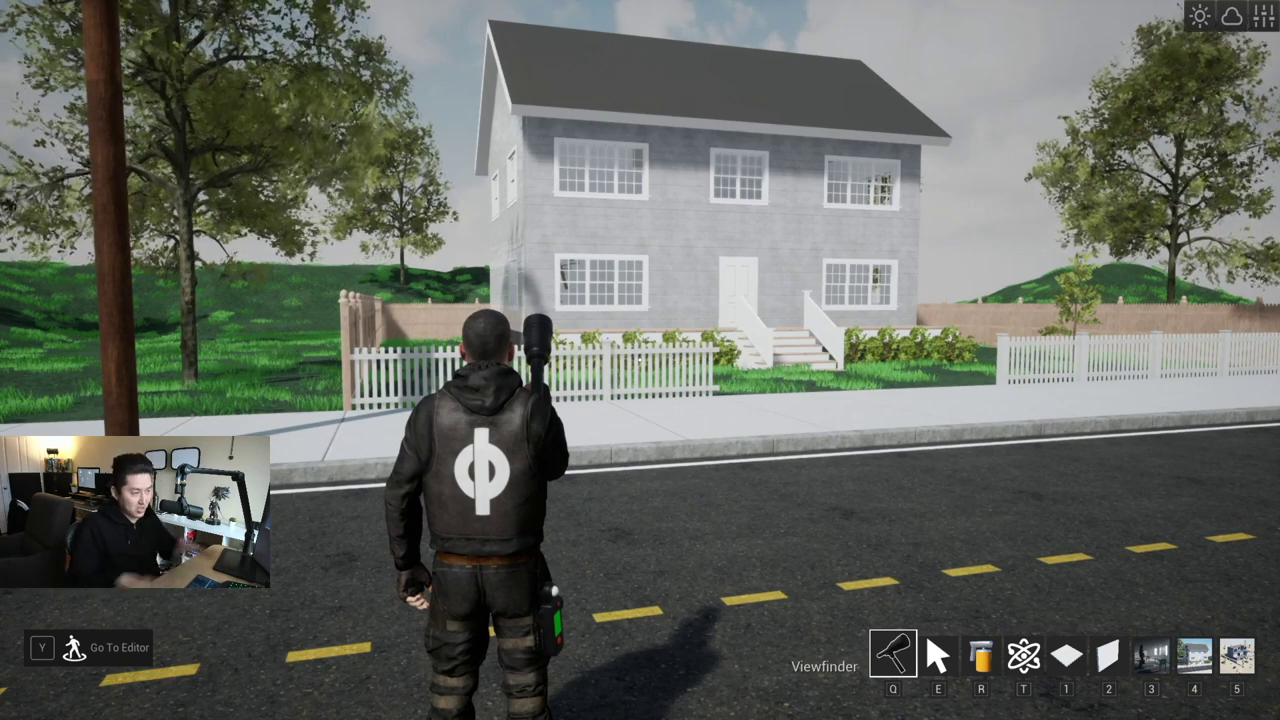
Step: Switch to the editor view and set the front yard terrain's foliage count to 450
key(y)
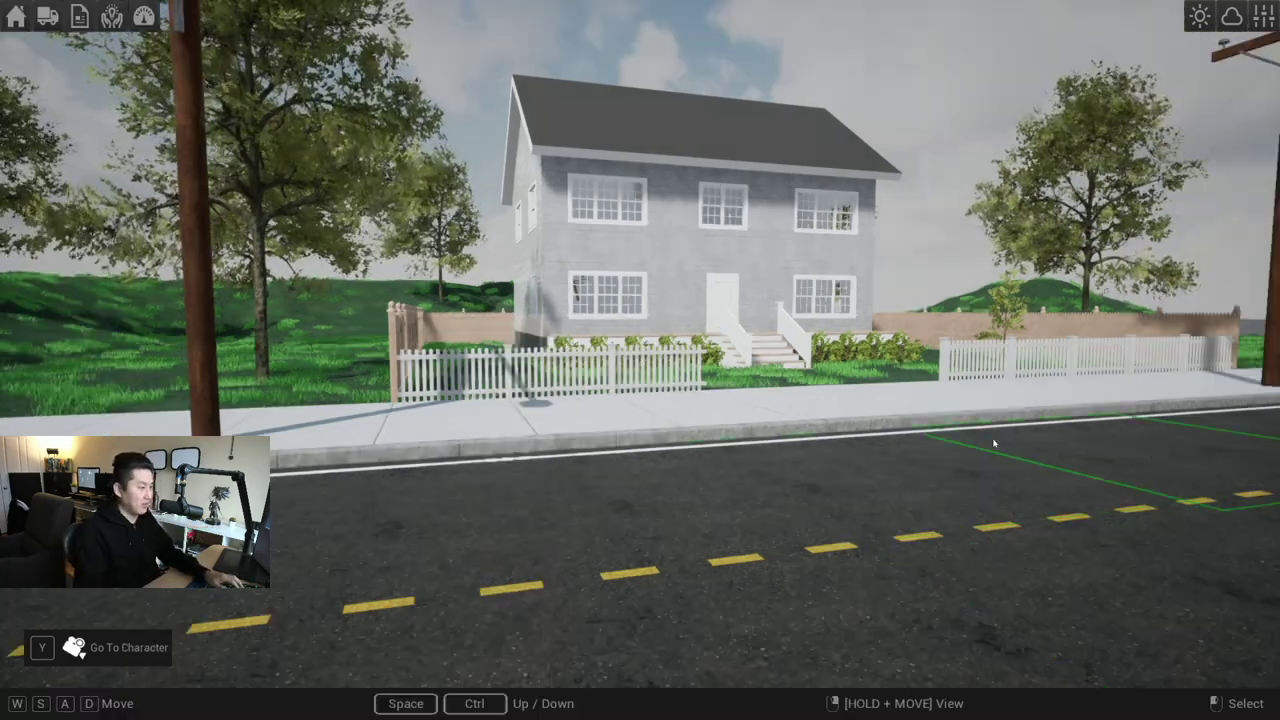
key(space)
right_drag(994, 443, 880, 530)
key(s)
key(space)
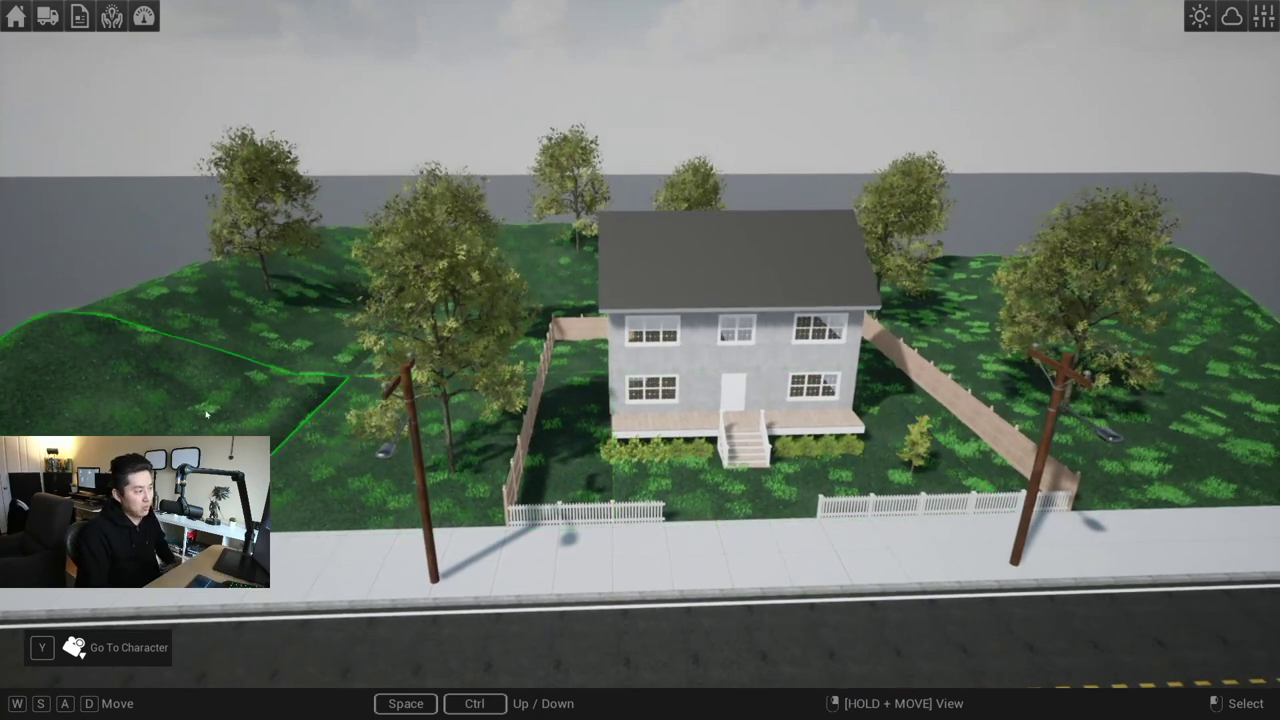
click(620, 422)
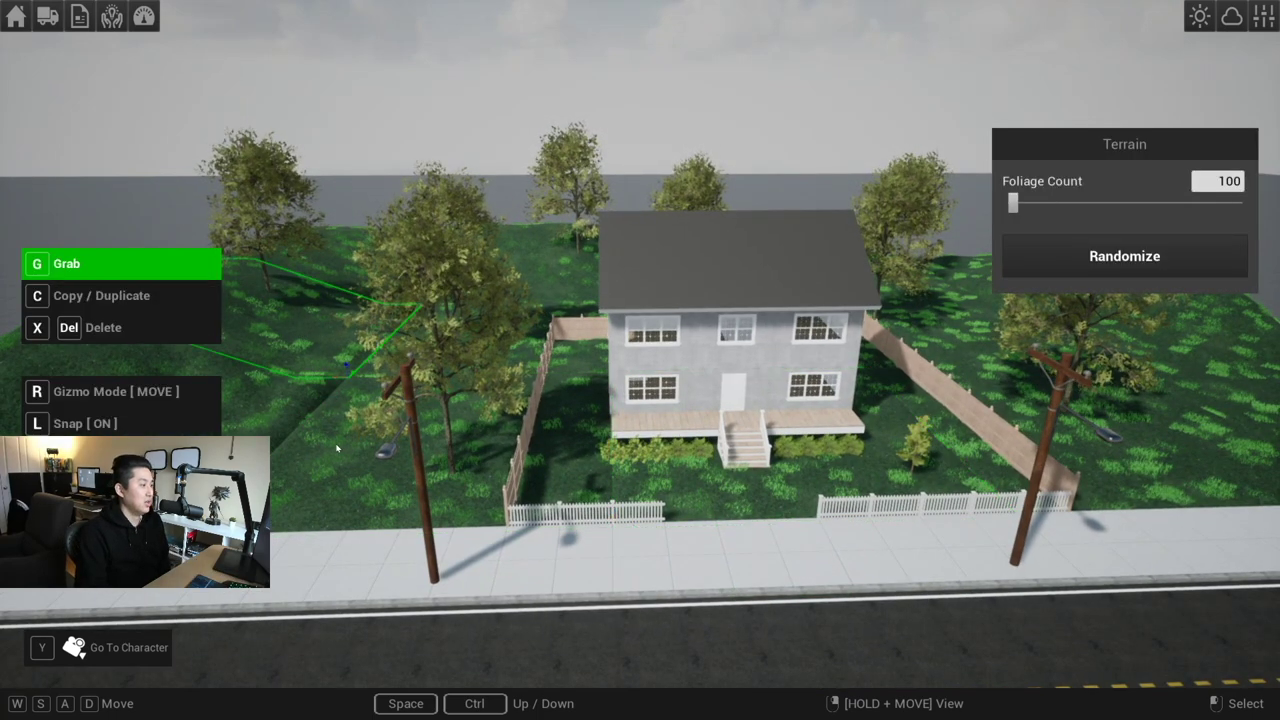
scroll(694, 486, up, 4)
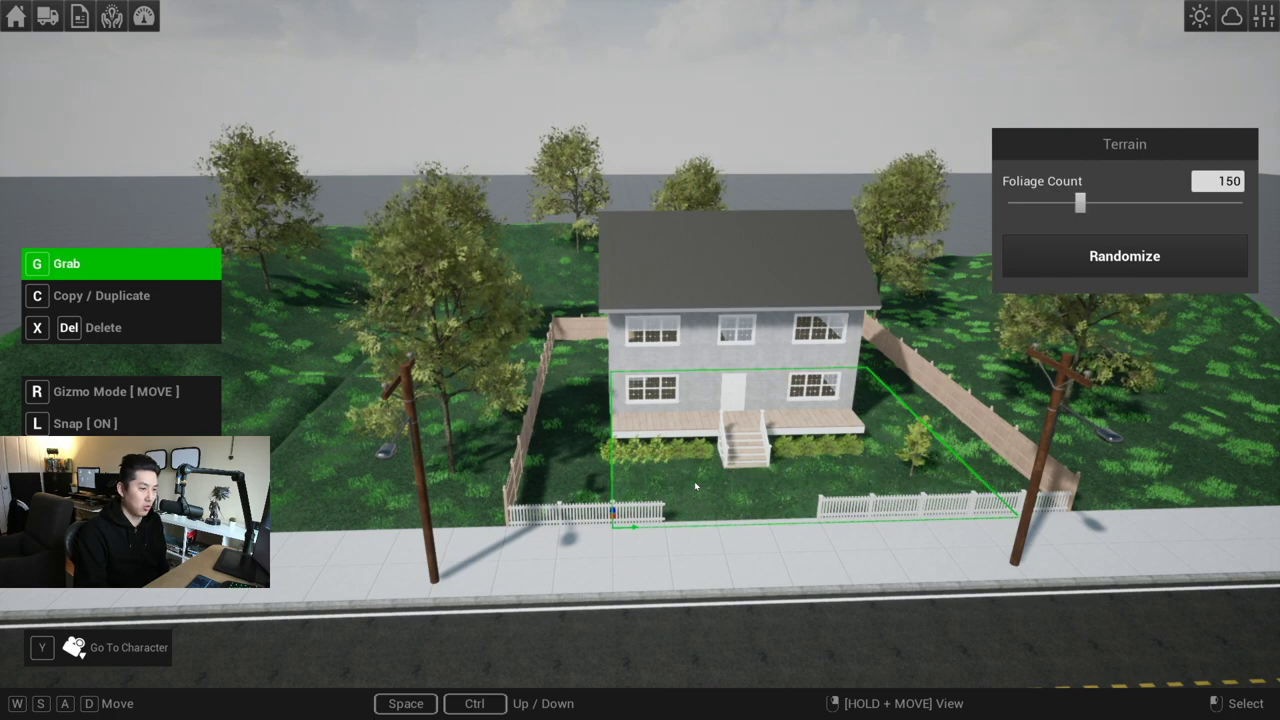
scroll(694, 486, up, 3)
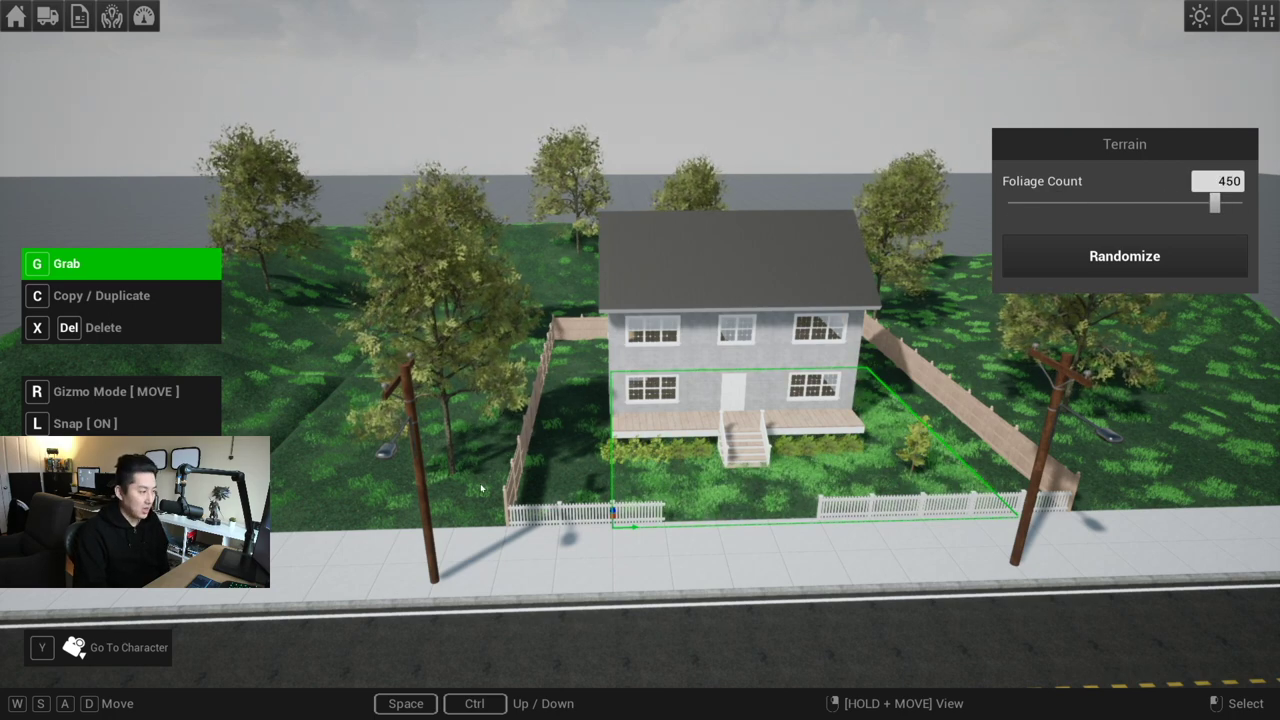
Step: Browse the exterior building pieces for terrain, rocks, sand and water
key(Tab)
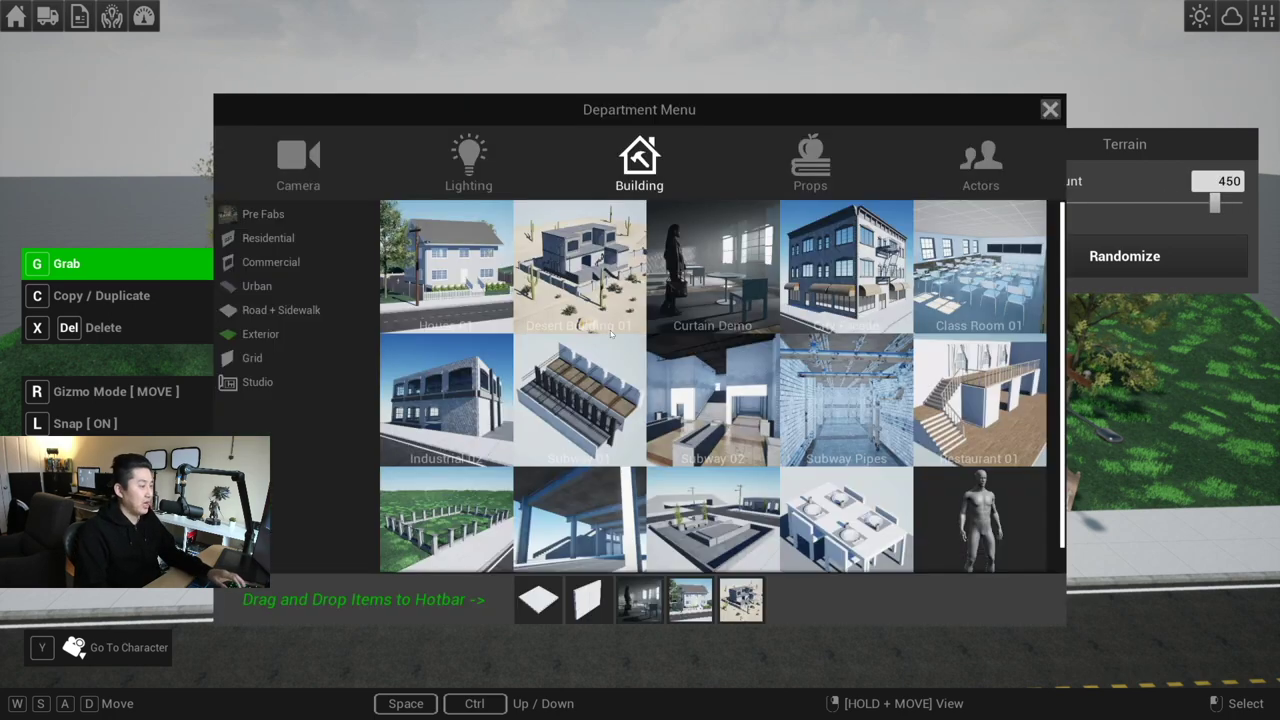
click(287, 333)
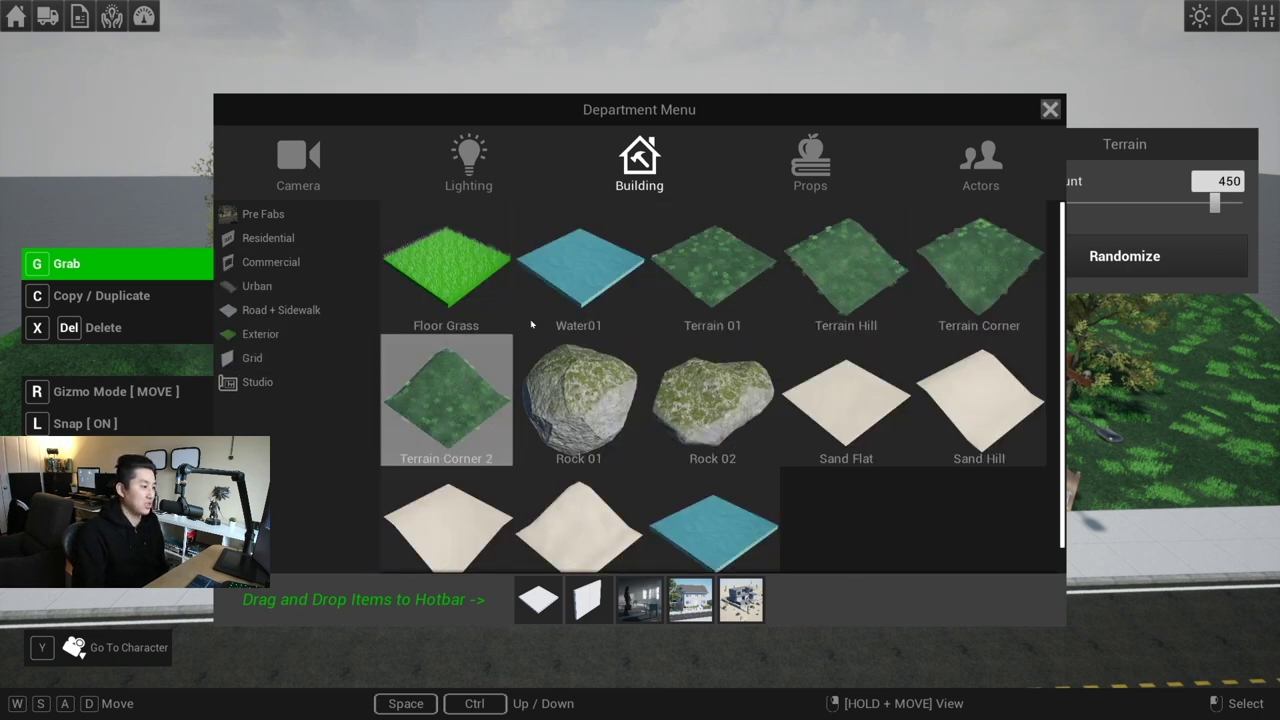
scroll(660, 320, down, 1)
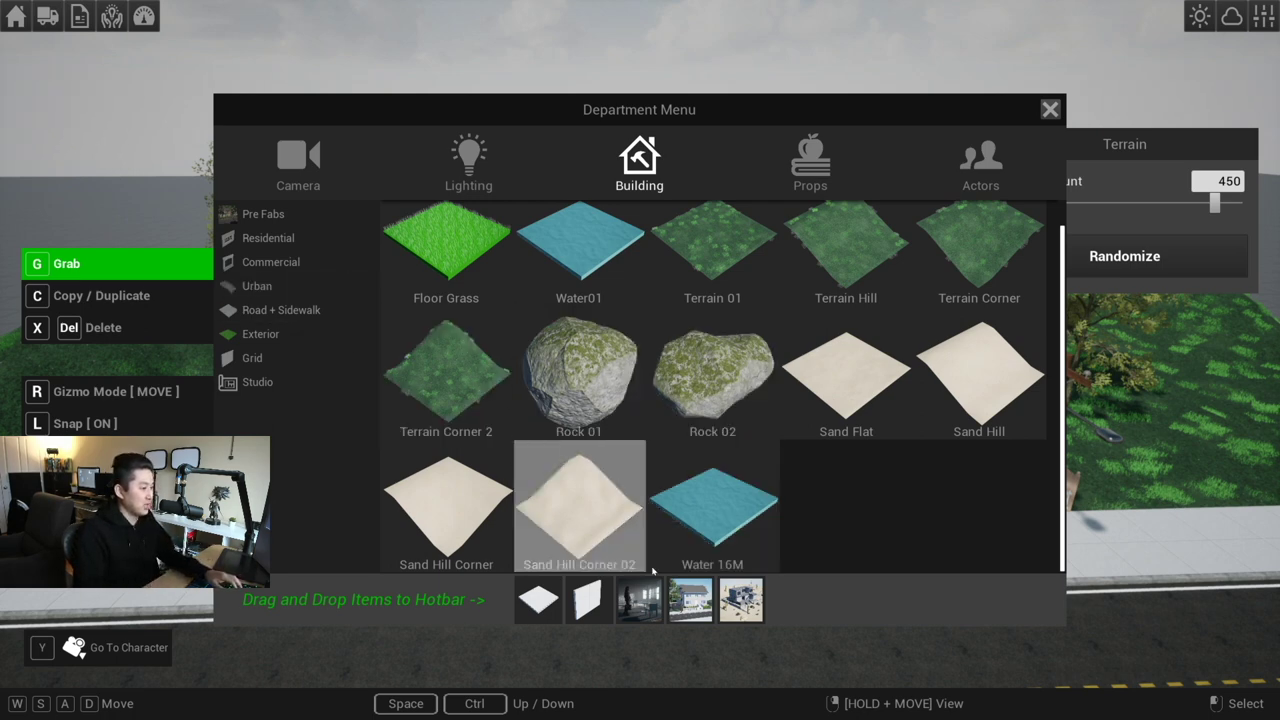
key(Tab)
Step: Return to the character and place the Desert Building 01 prefab on an empty area of the grid
key(y)
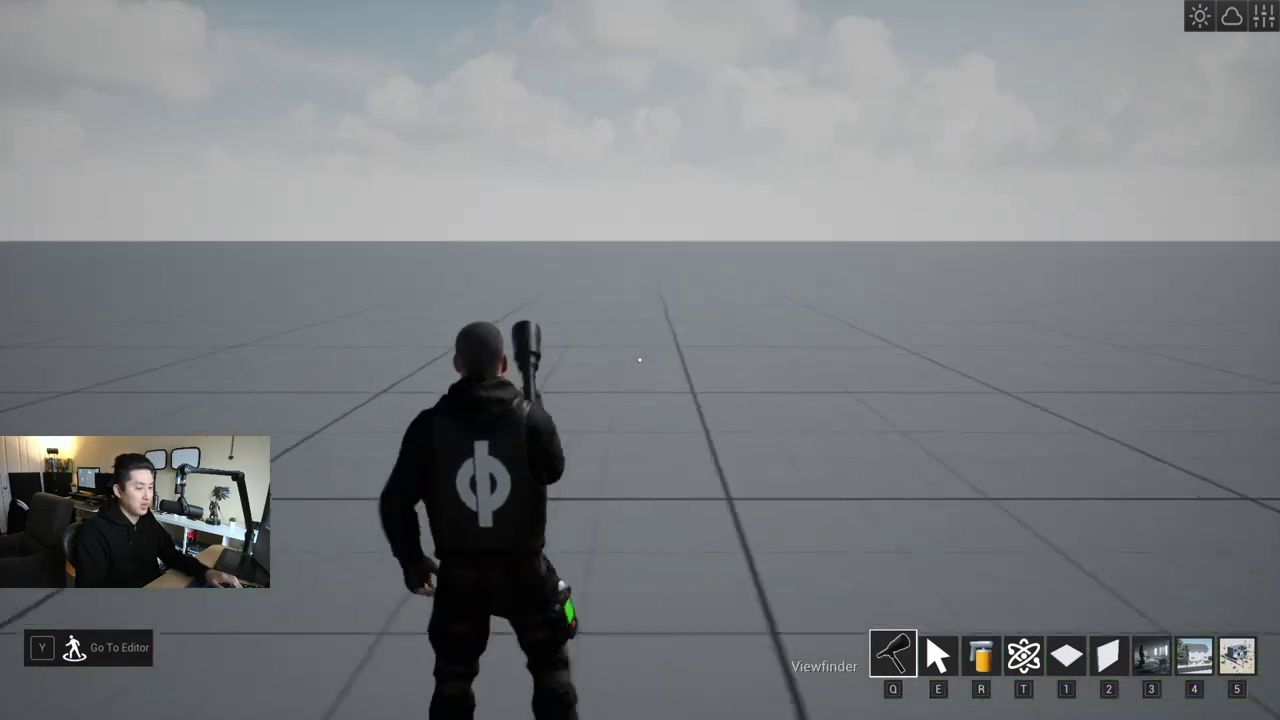
key(d)
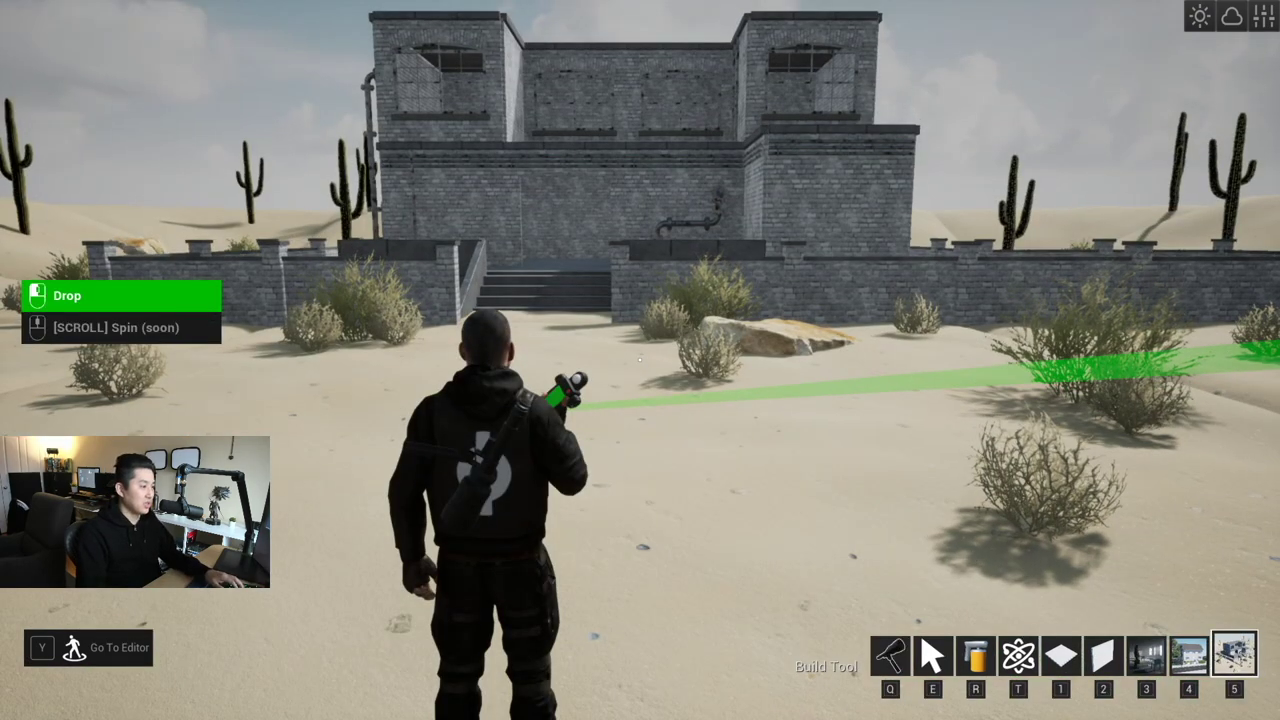
key(q)
Step: Walk the character across the sand in front of the desert building to examine its facade, perimeter walls, cacti and bushes
key(a)
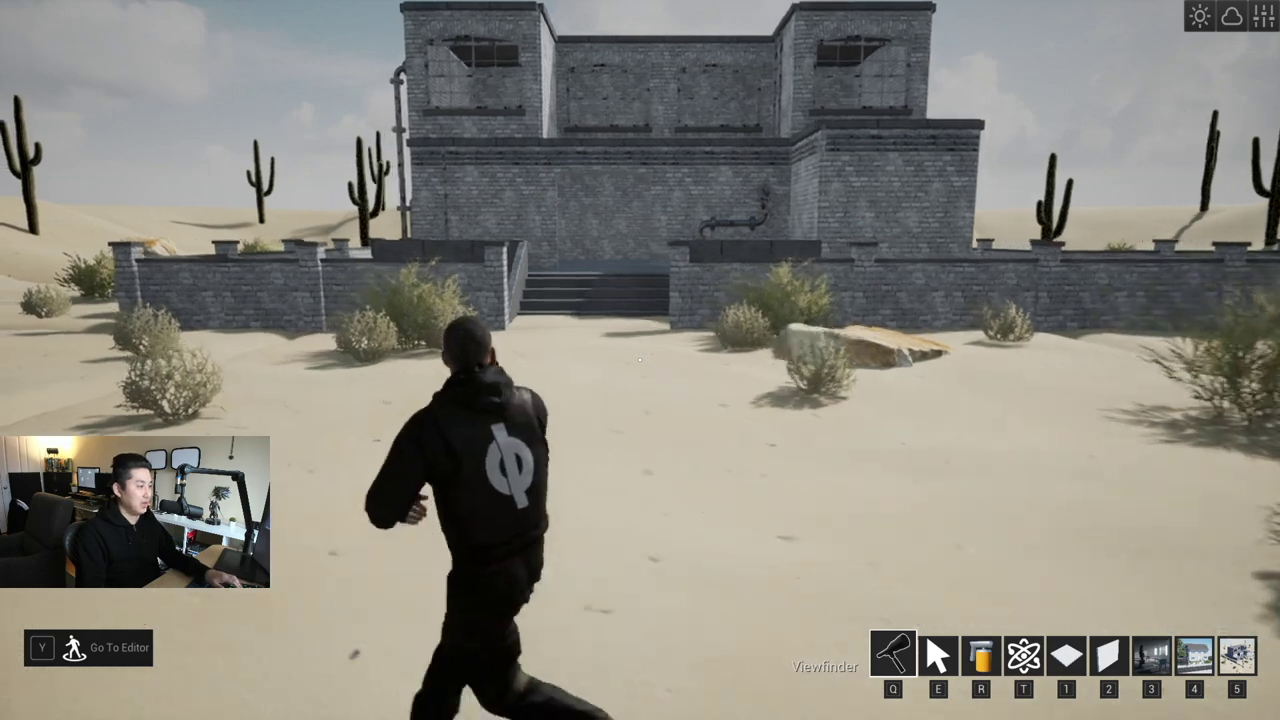
key(w)
key(w)
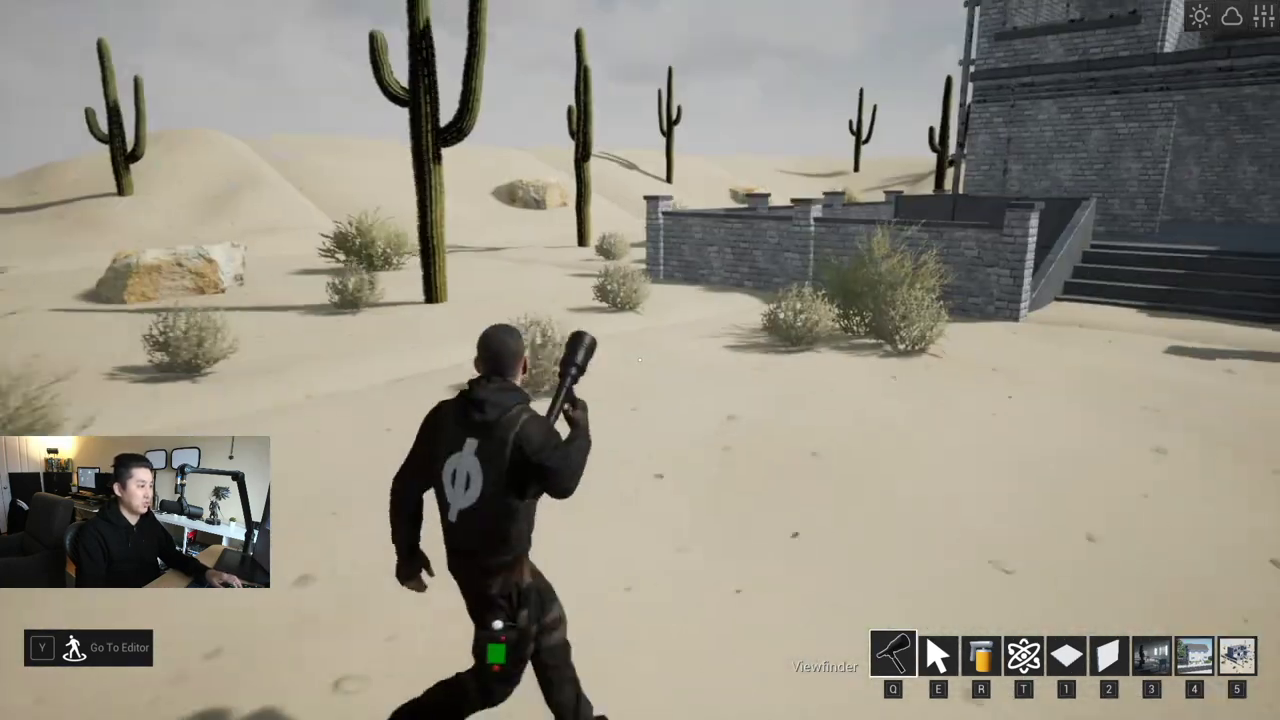
key(w)
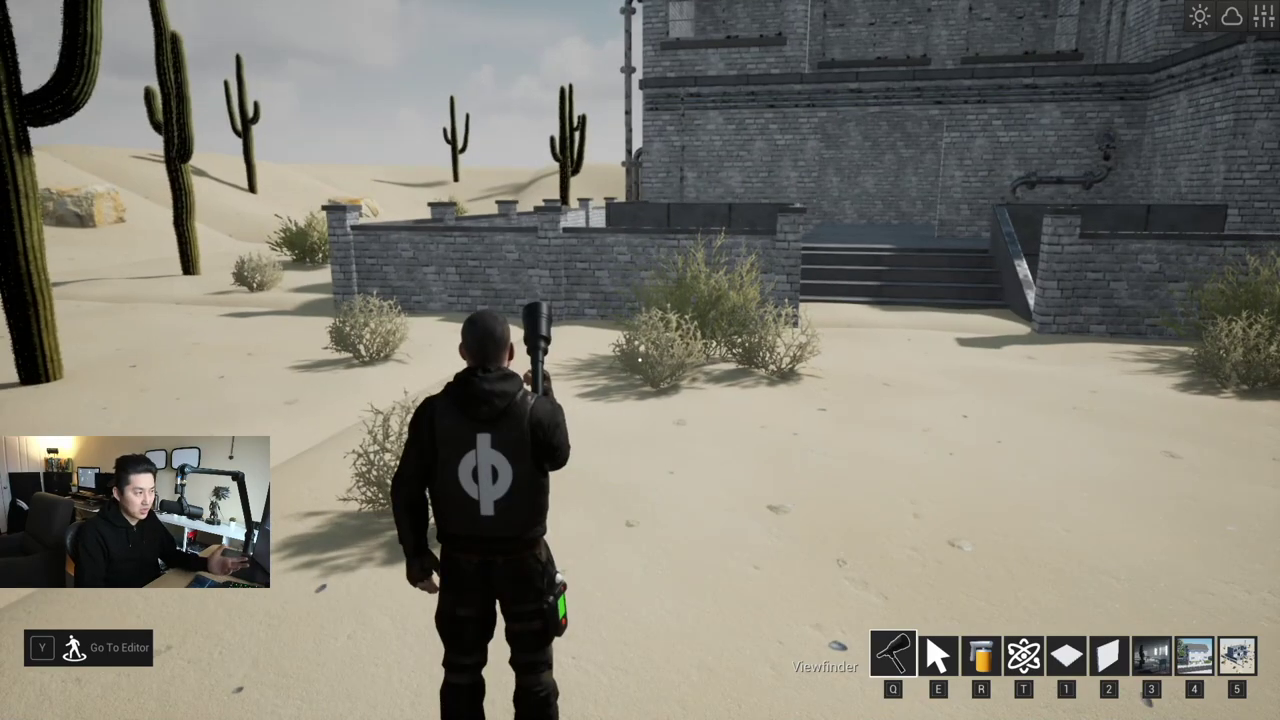
key(w)
key(e)
key(w)
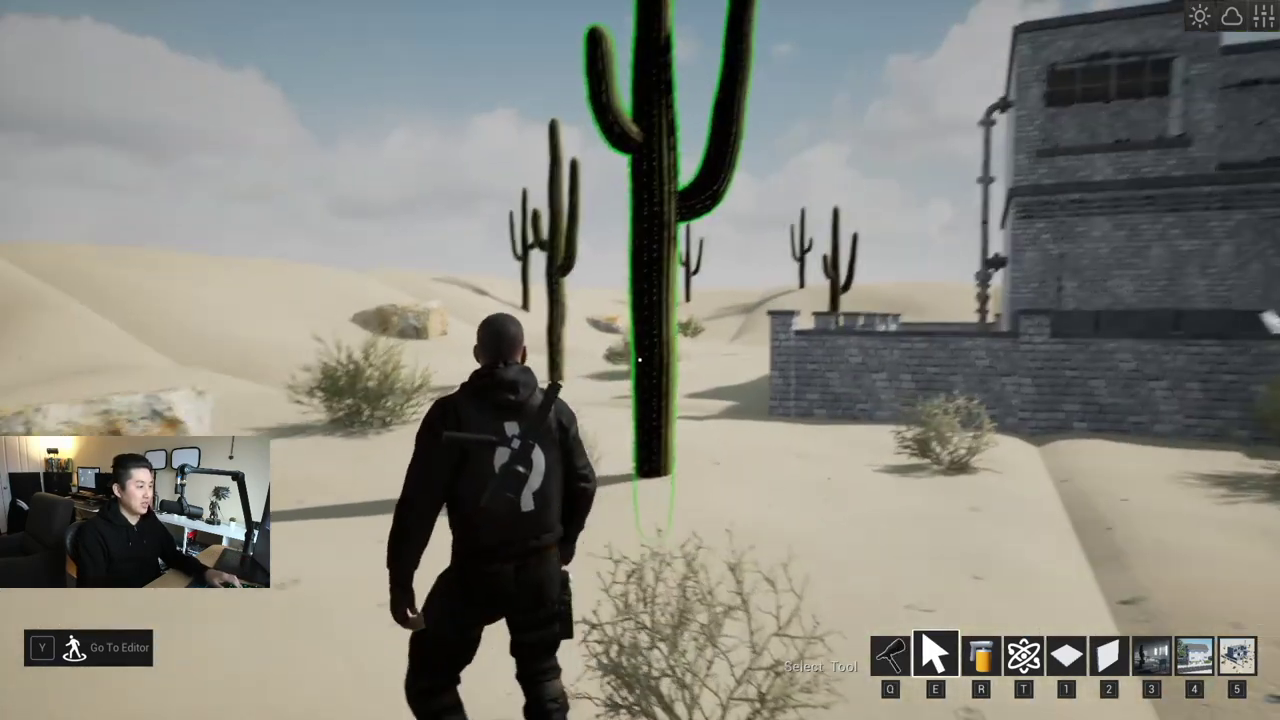
key(q)
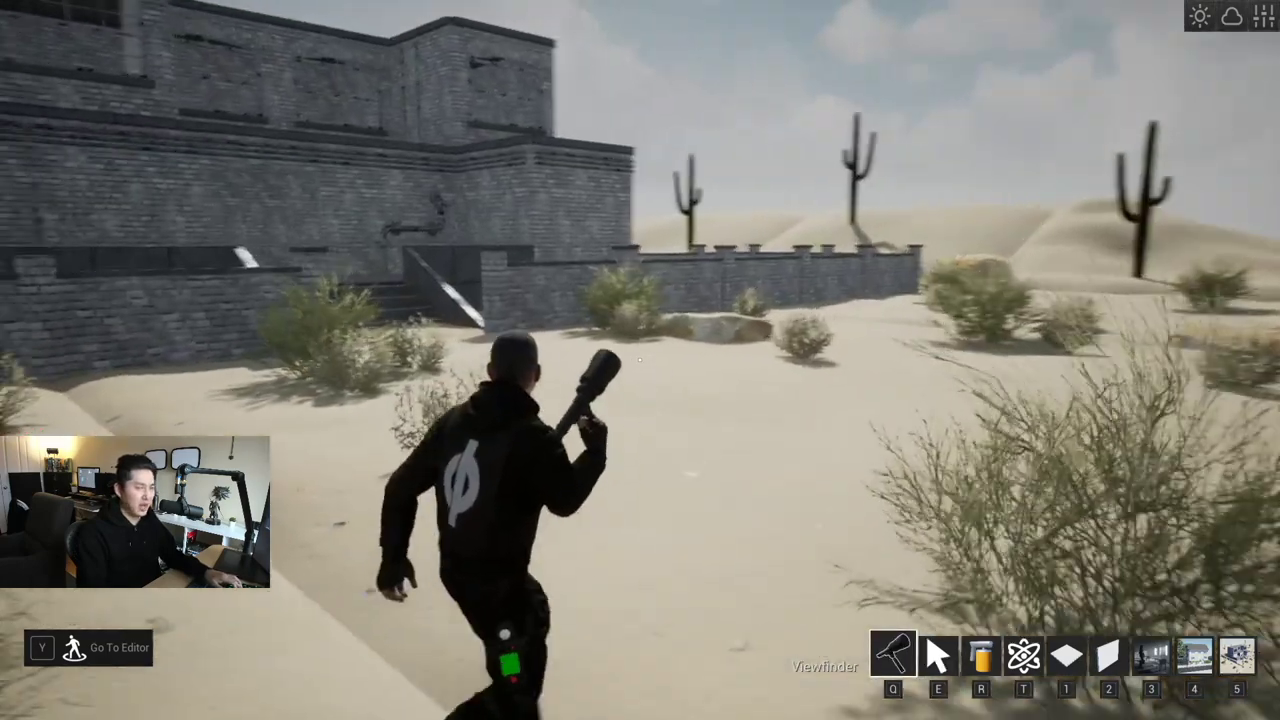
key(s)
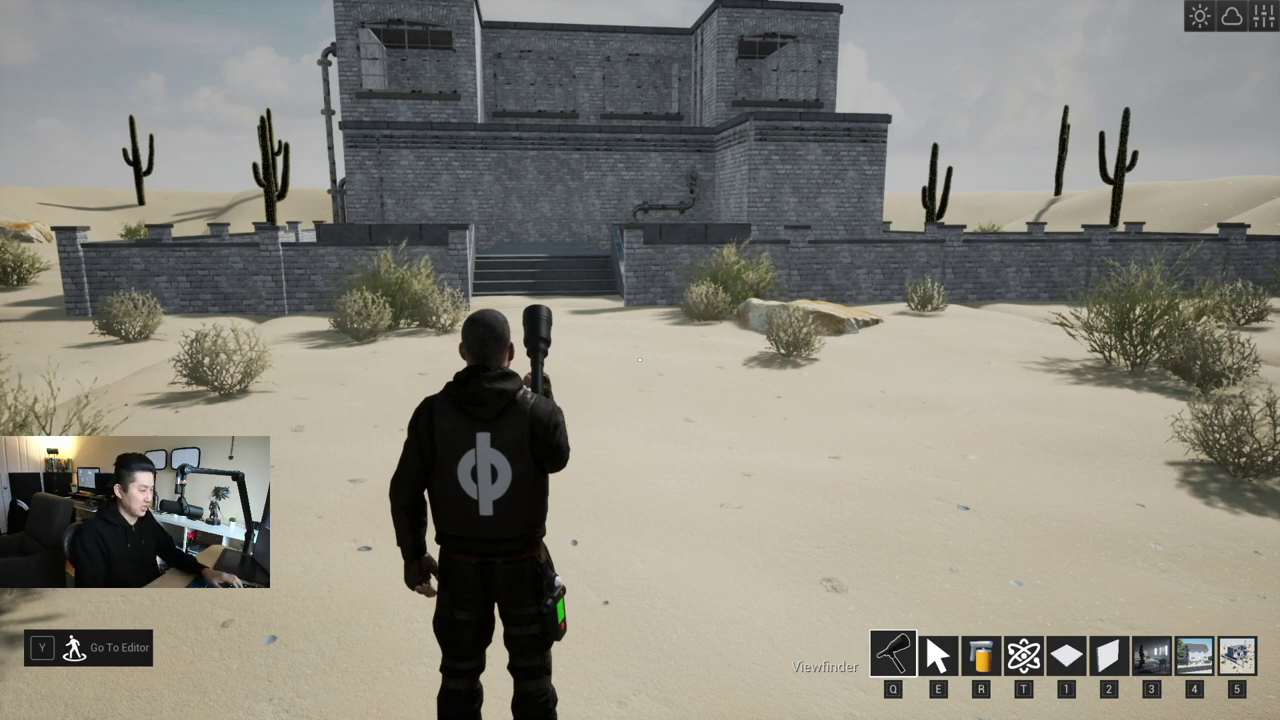
Step: Explore the desert building's entrance steps, terrace and piped side passage, and view the whole set from the grid outside
key(w)
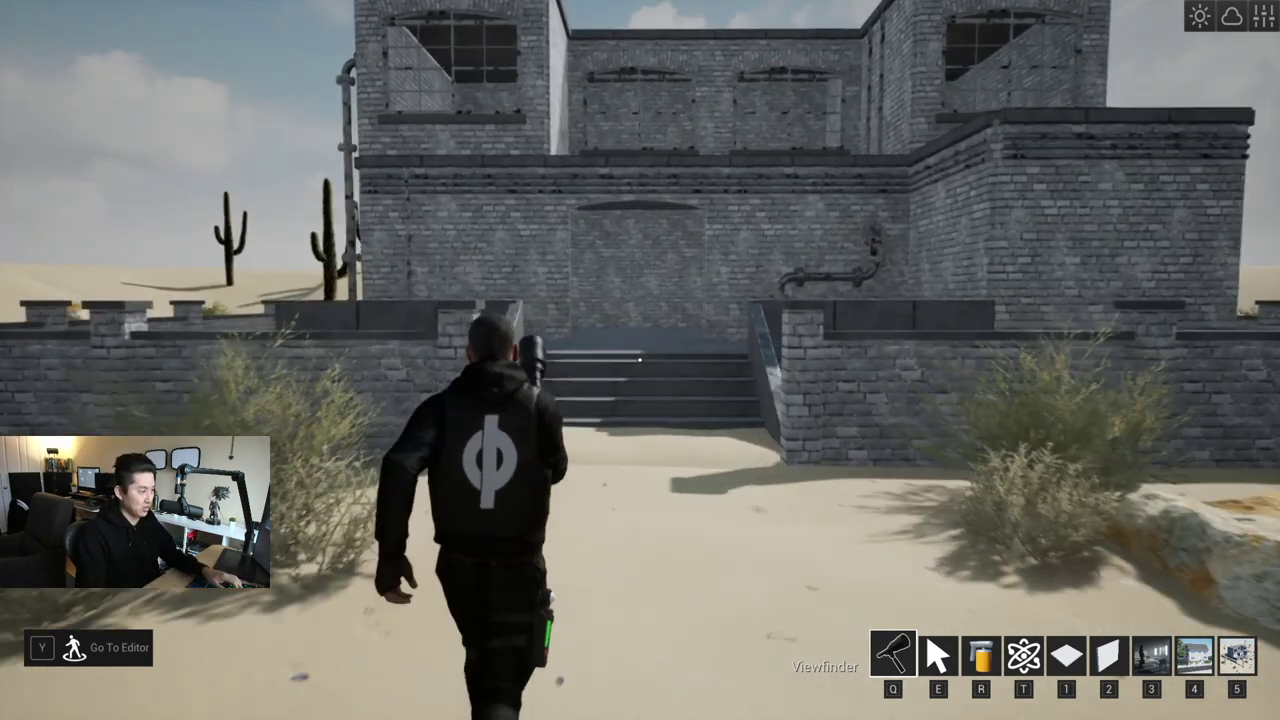
key(w)
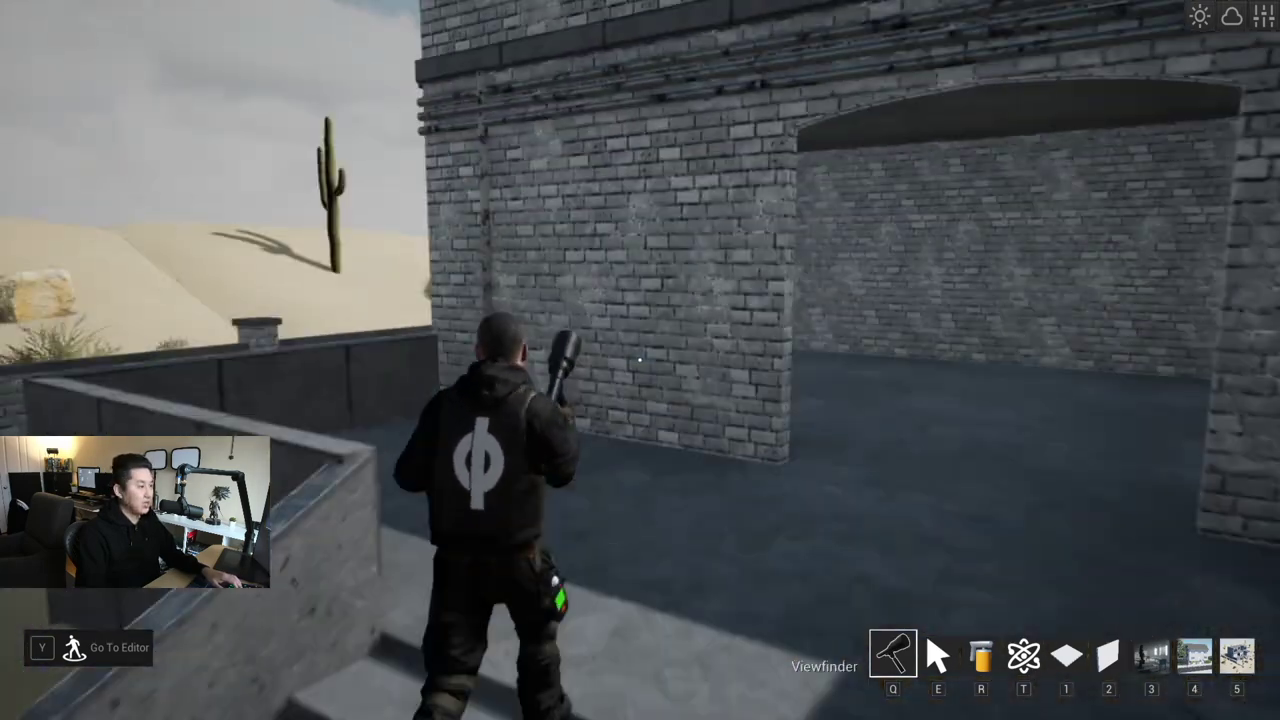
key(w)
key(space)
key(w)
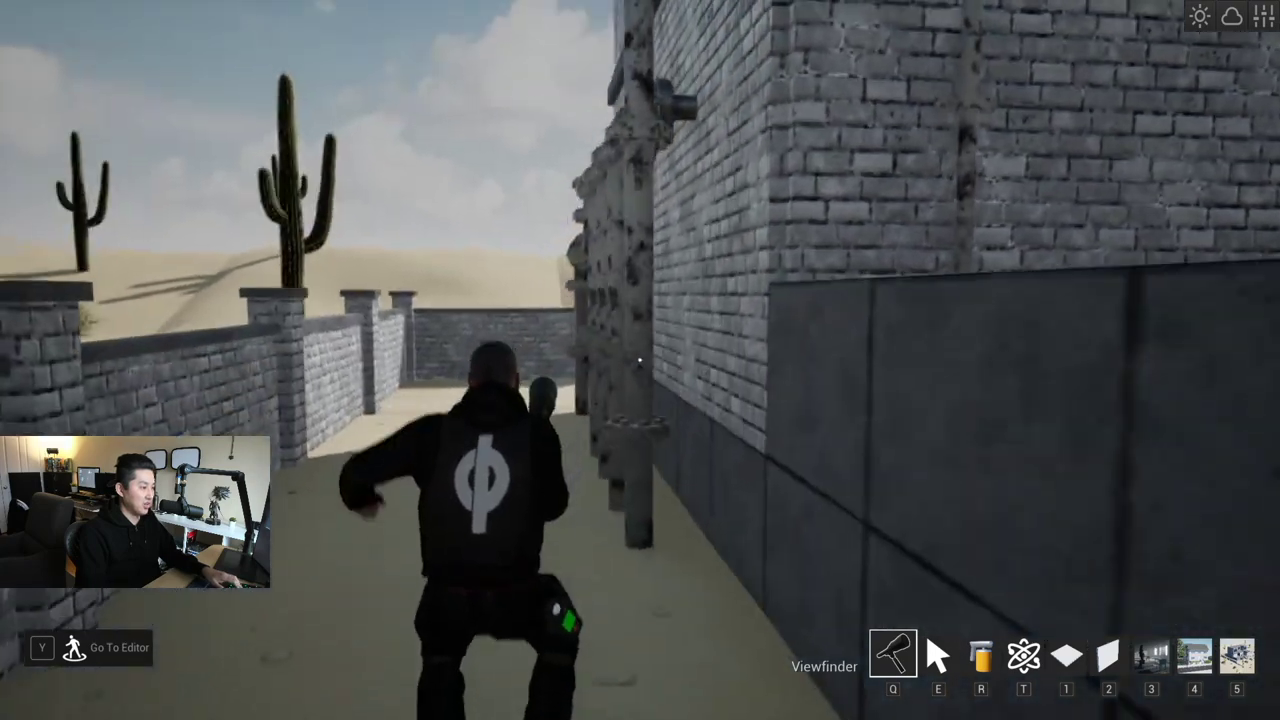
key(w)
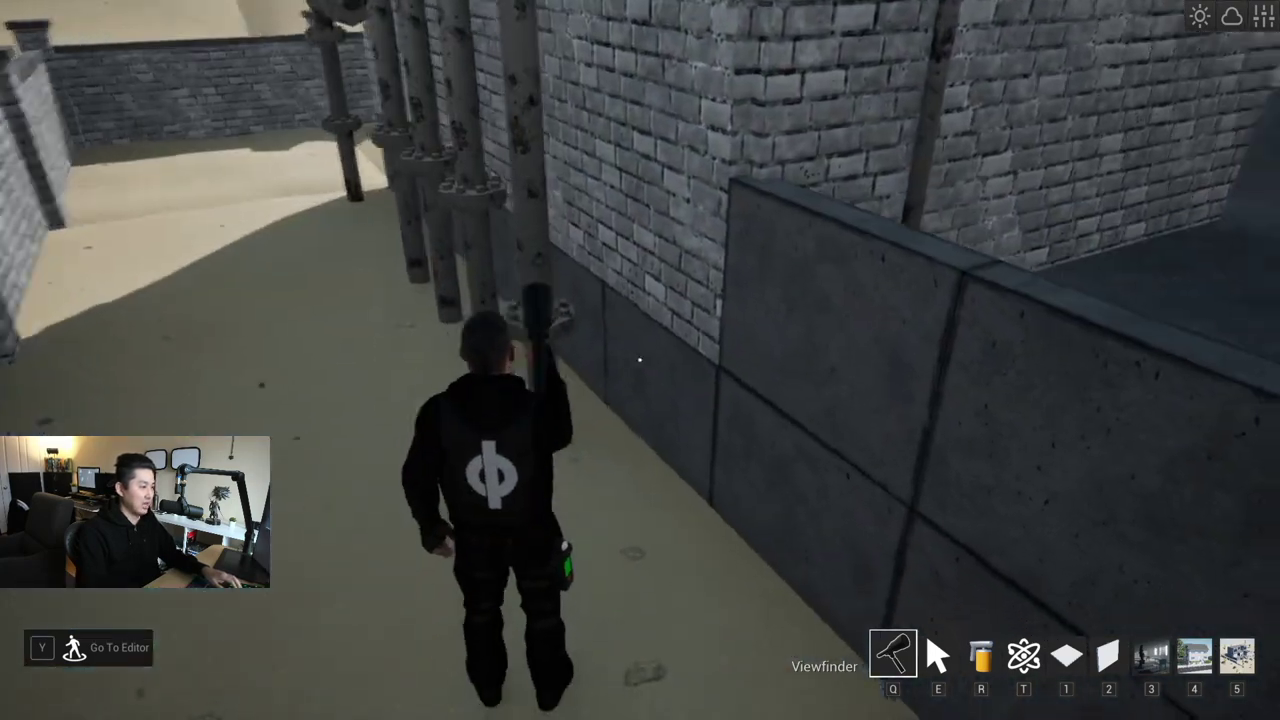
key(w)
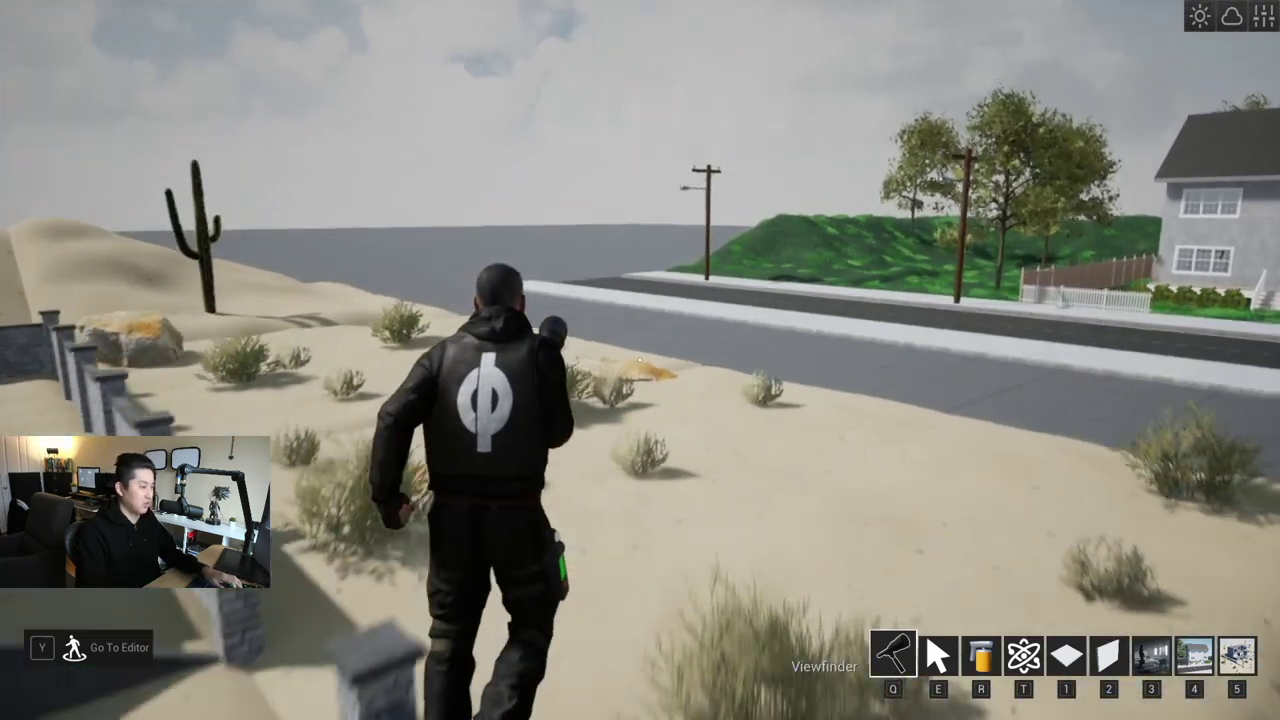
key(space)
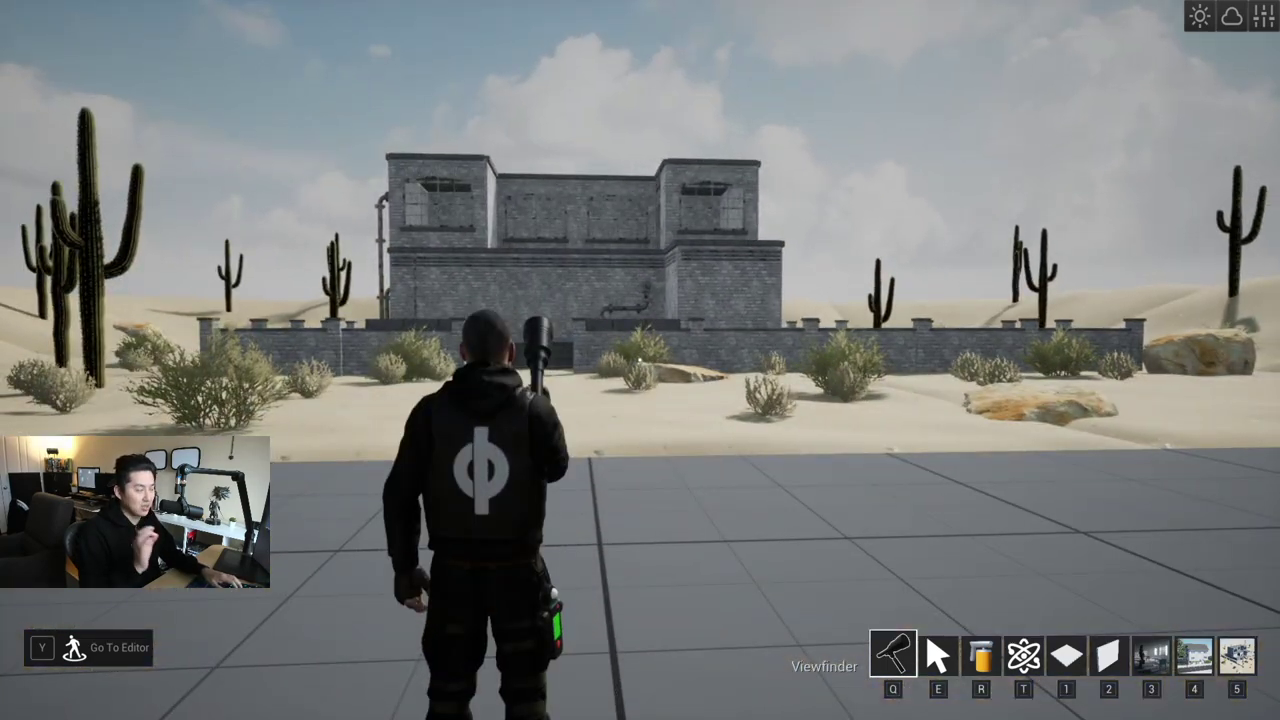
Step: Walk to the road to examine the front of the house, its picket fences and the surrounding street
key(w)
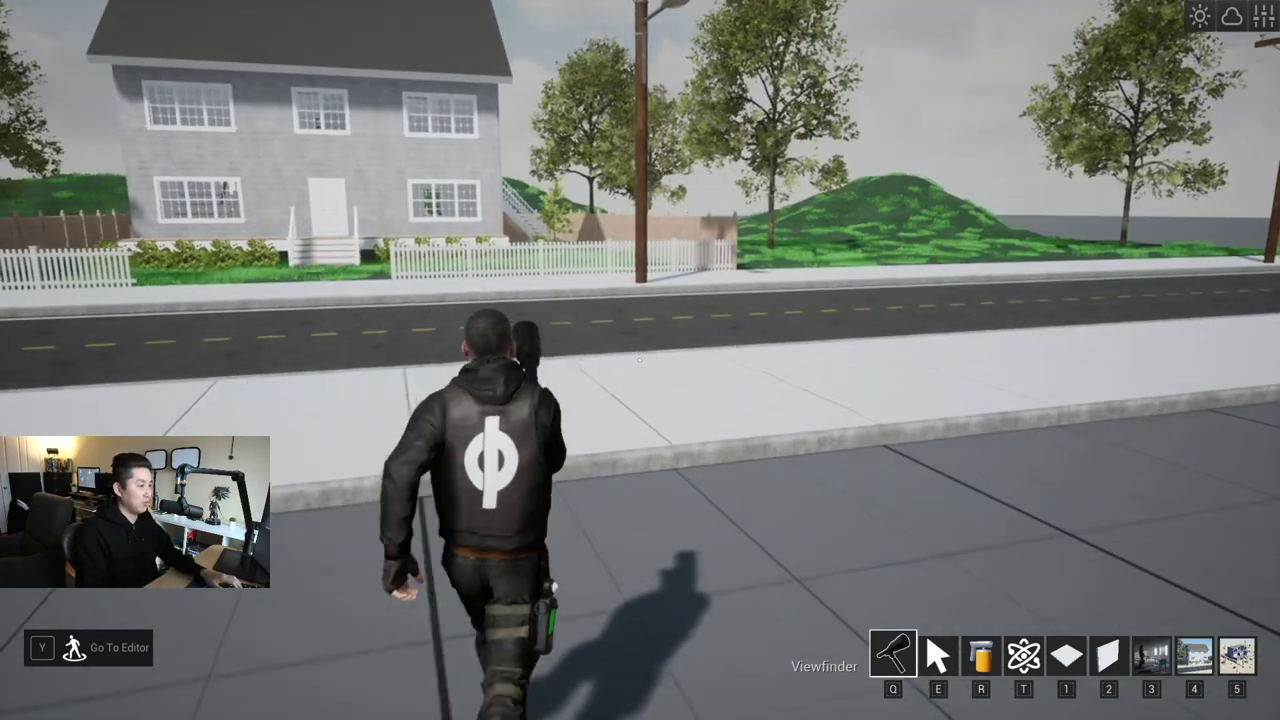
key(w)
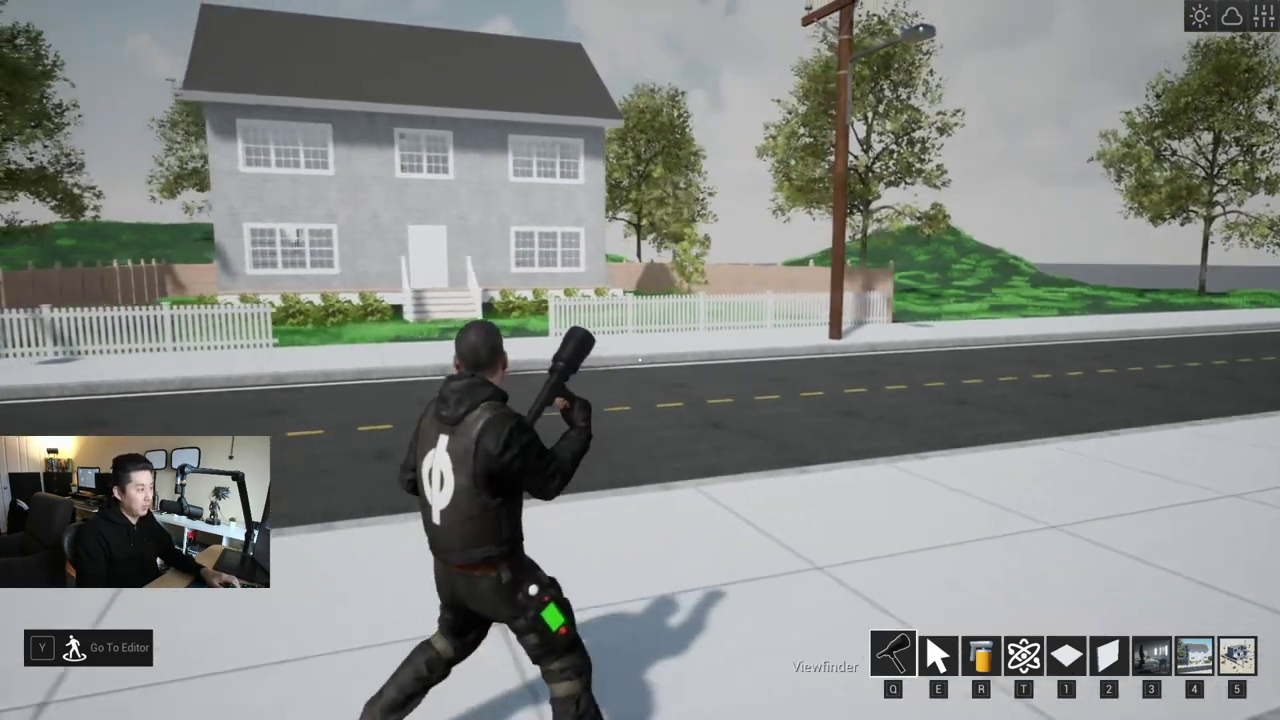
key(w)
key(a)
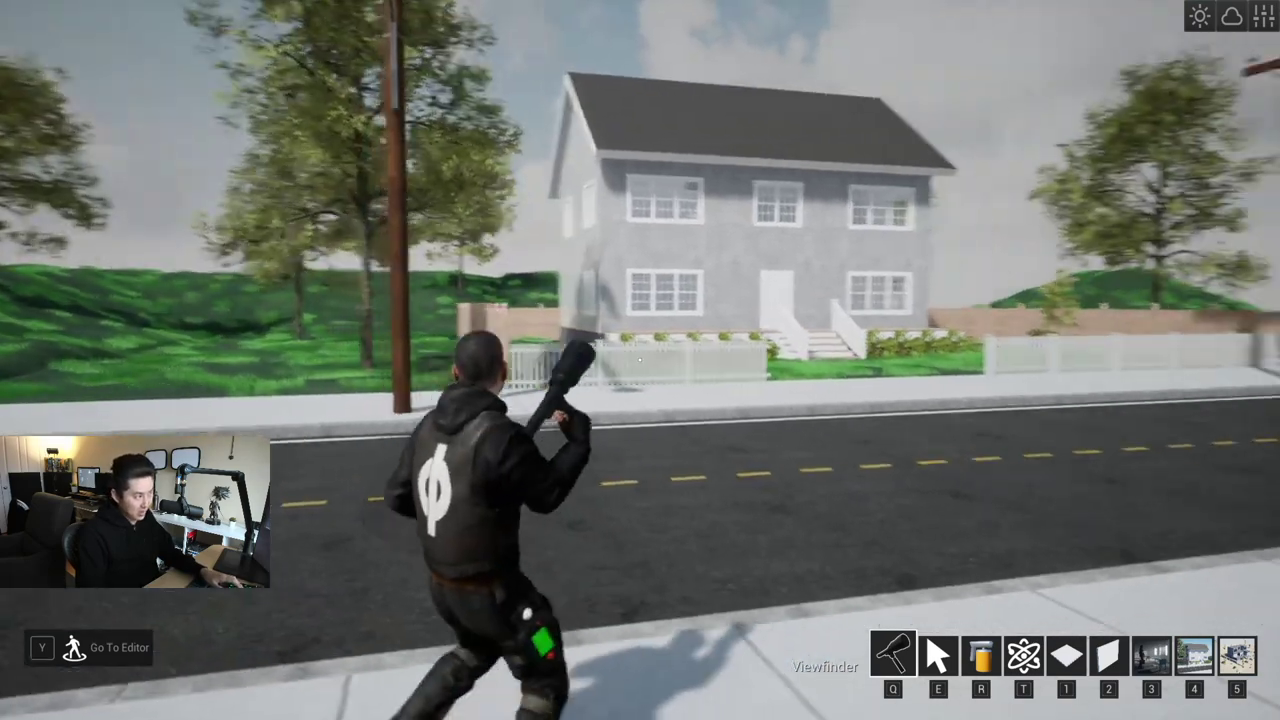
key(w)
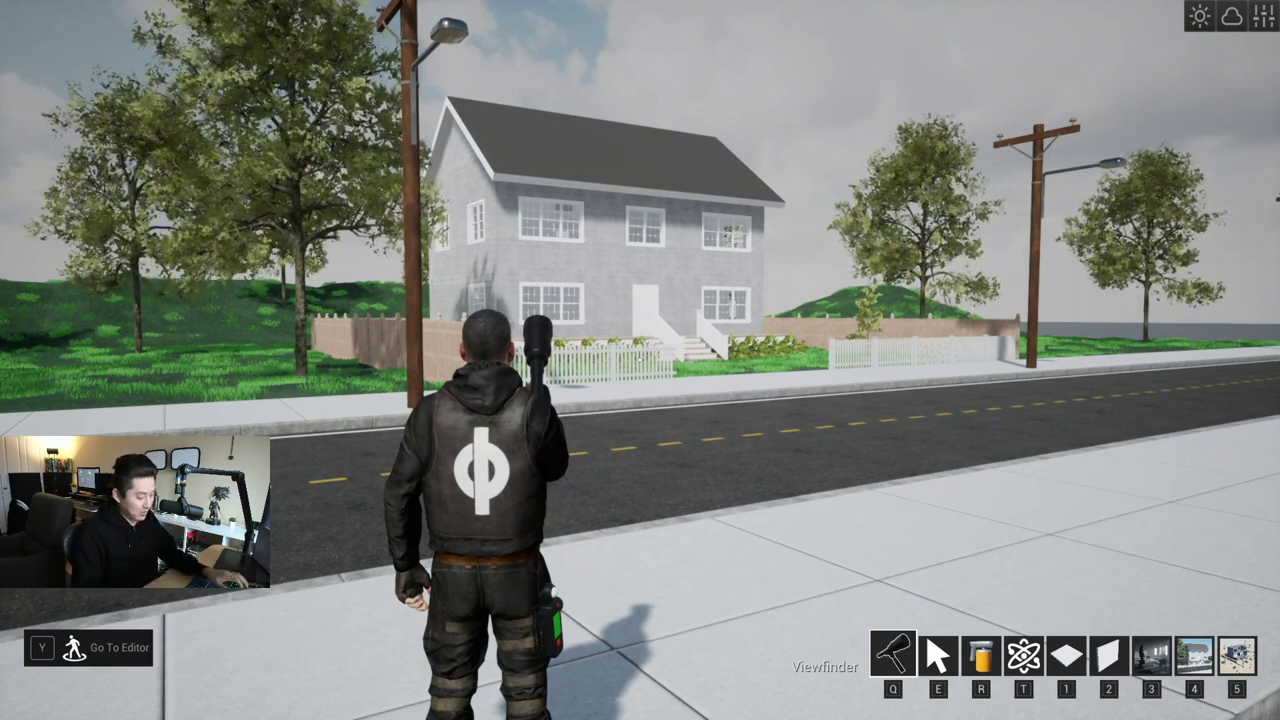
Step: Switch to an empty grid scene and assign the Curtain Demo prefab to hotbar slot 1
key(Escape)
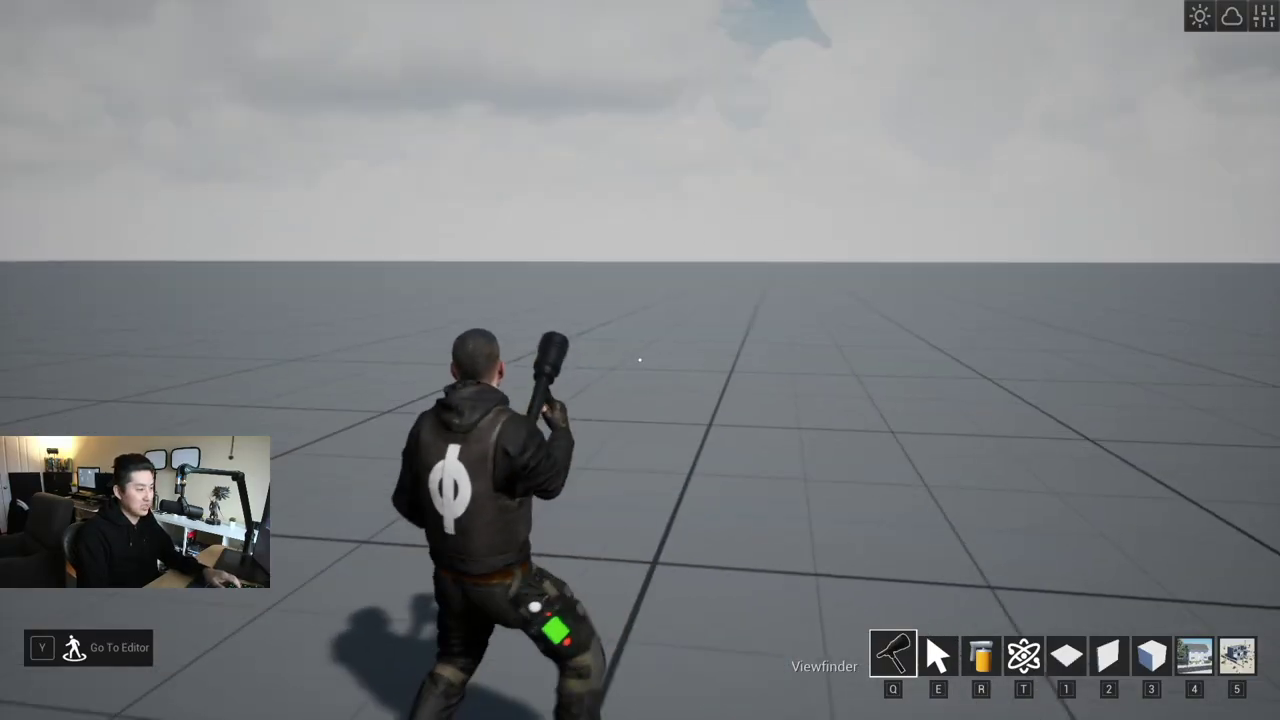
key(w)
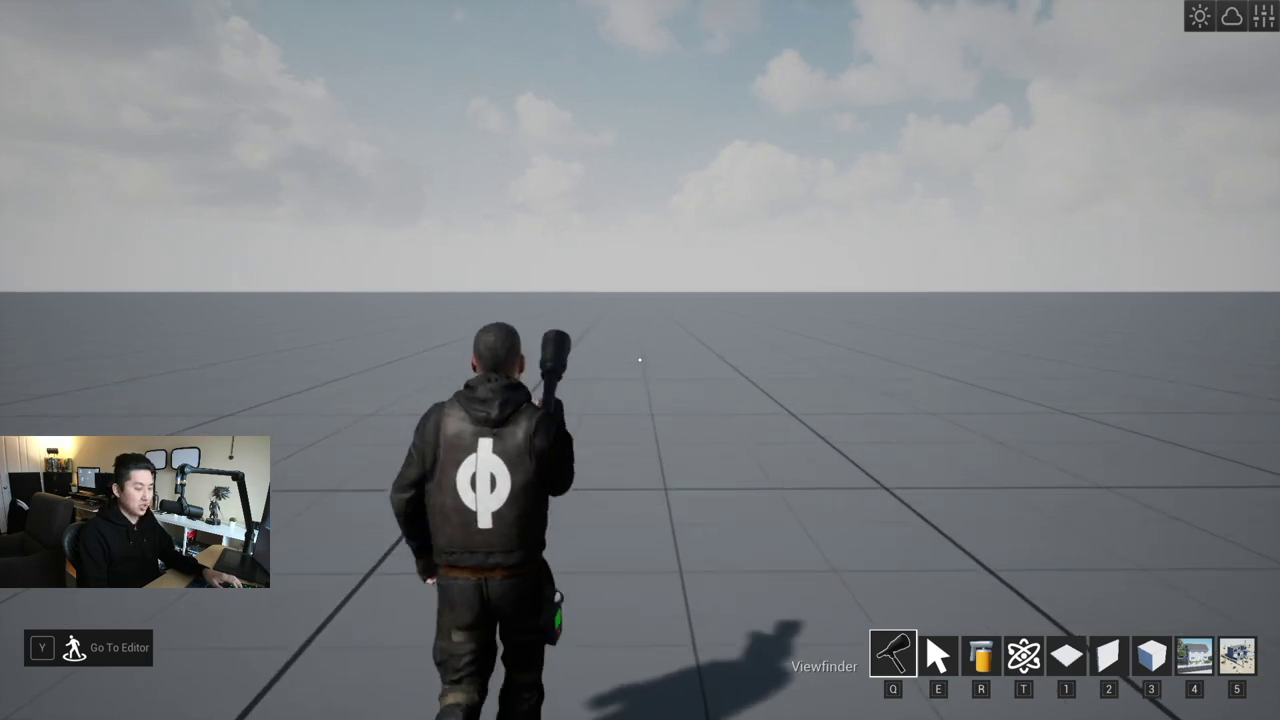
key(Tab)
click(627, 160)
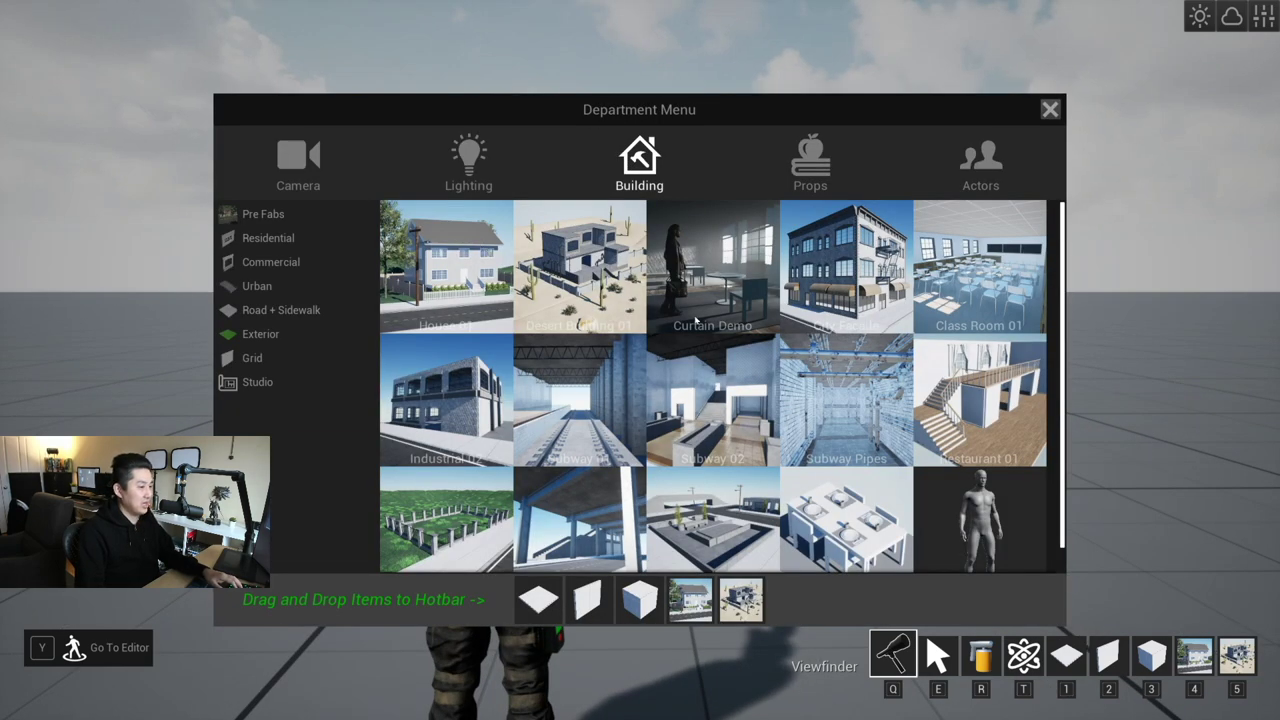
drag(672, 320, 538, 598)
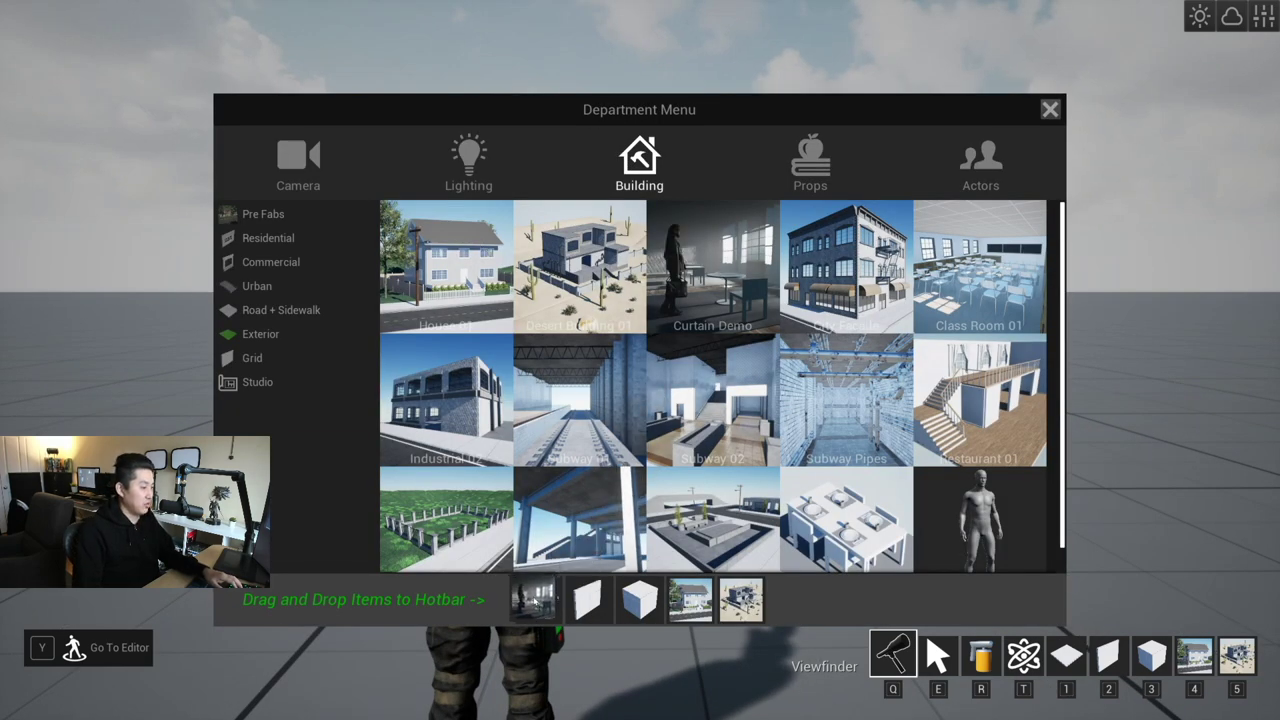
Step: Browse the residential, commercial and exterior building pieces for fences, staircases, pipes, curtains and terrain
click(294, 246)
scroll(640, 332, down, 5)
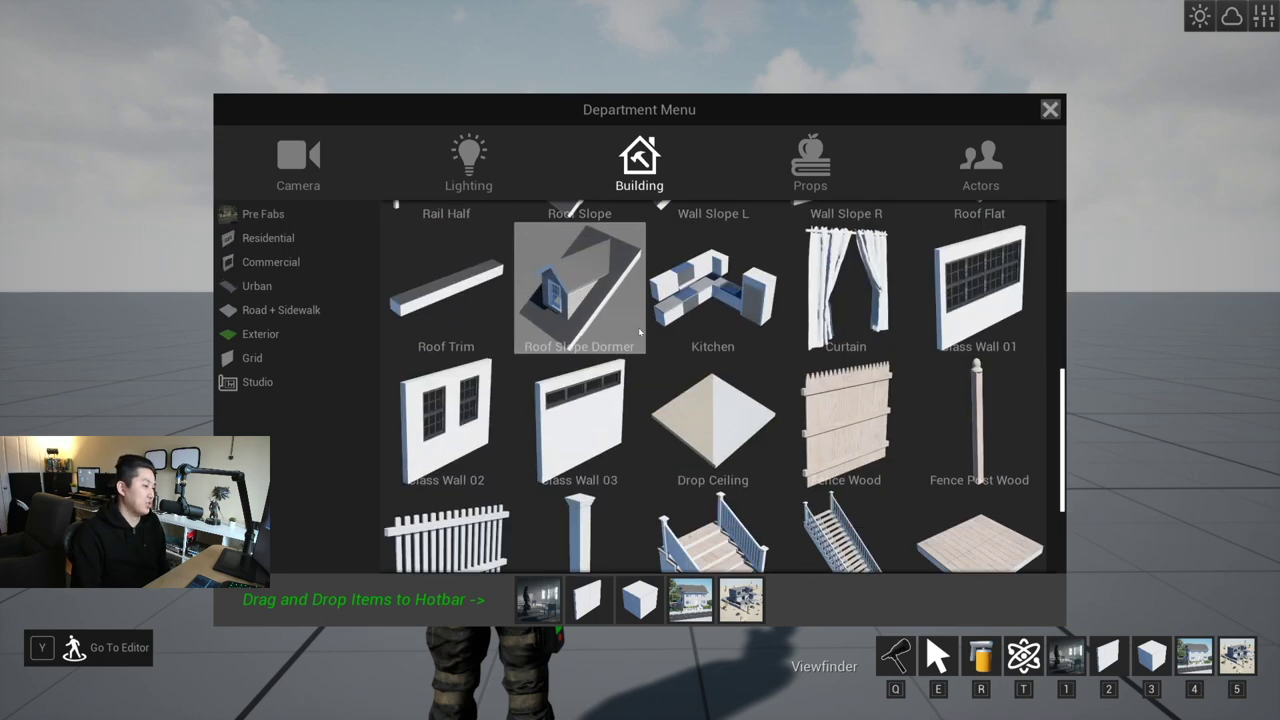
scroll(640, 332, down, 5)
scroll(952, 328, up, 3)
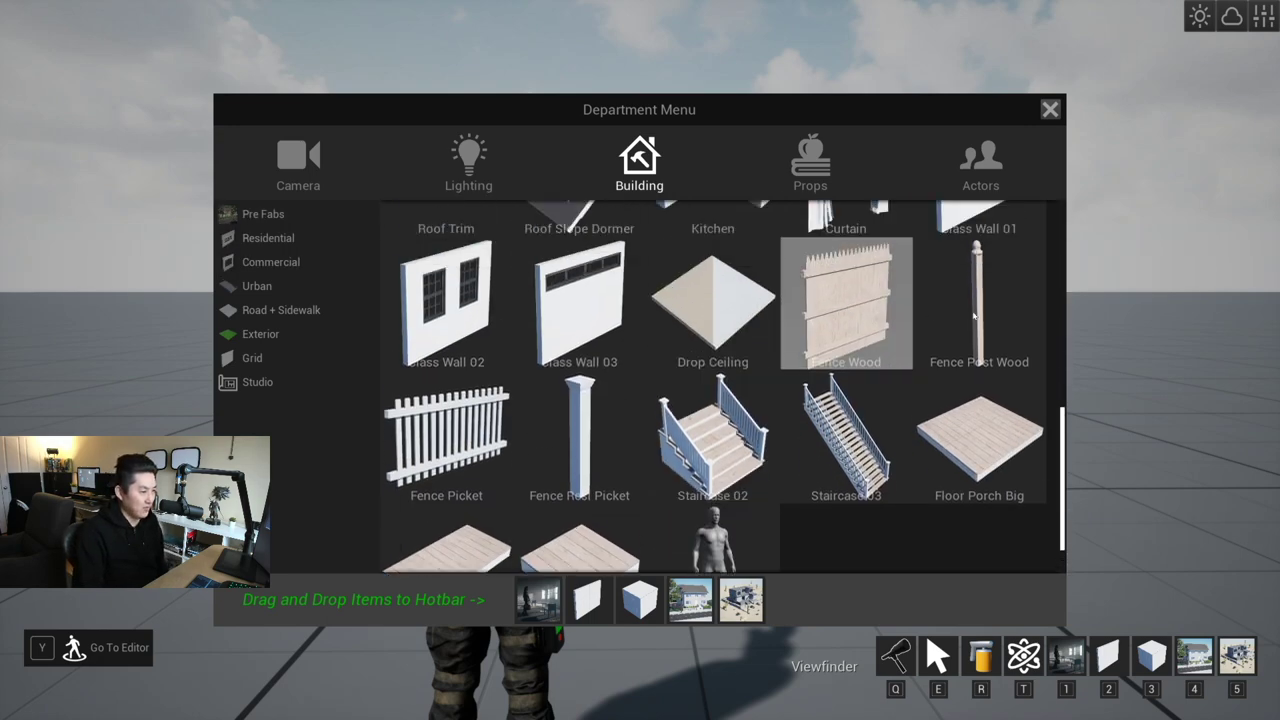
scroll(681, 480, down, 1)
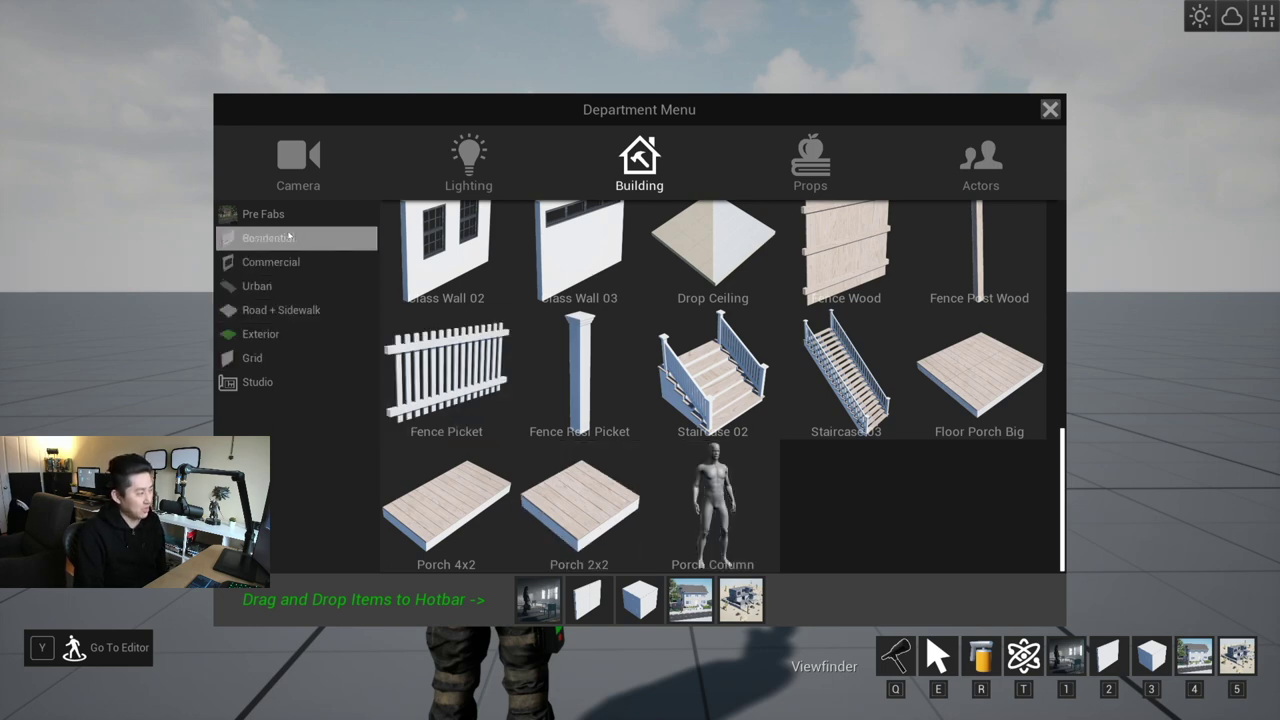
click(270, 262)
scroll(605, 357, down, 1)
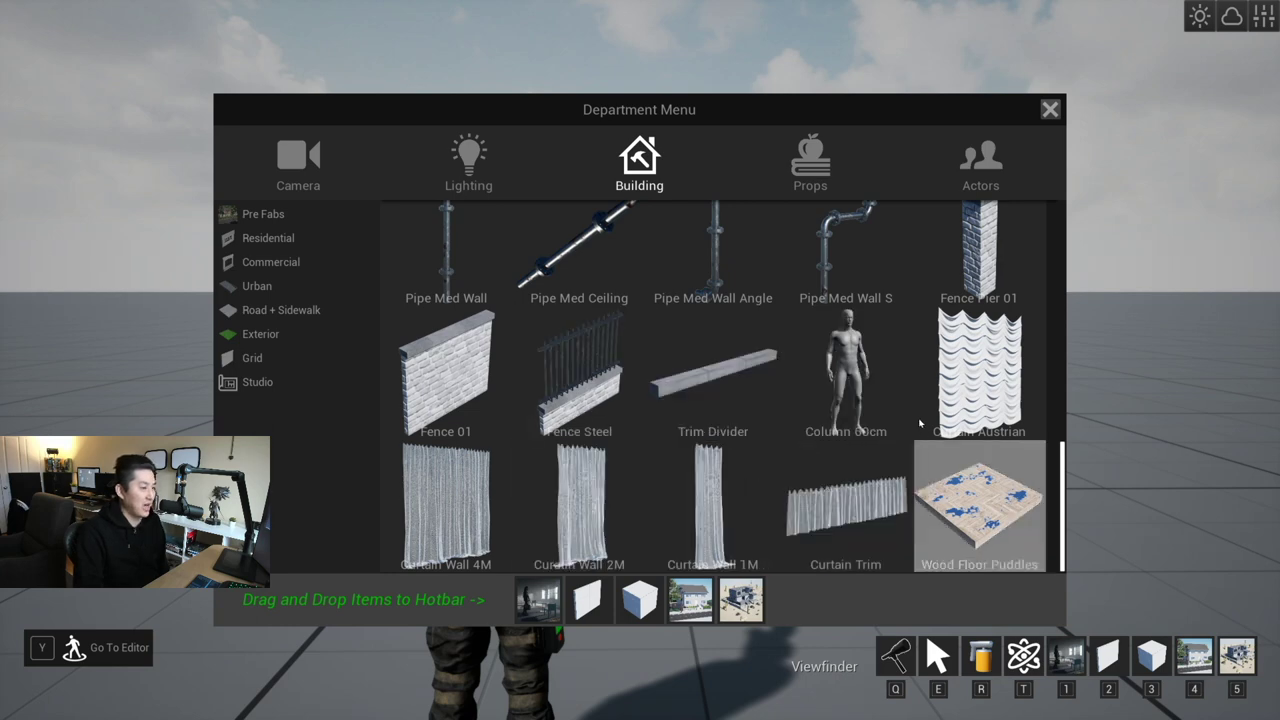
scroll(743, 402, up, 3)
scroll(730, 400, down, 4)
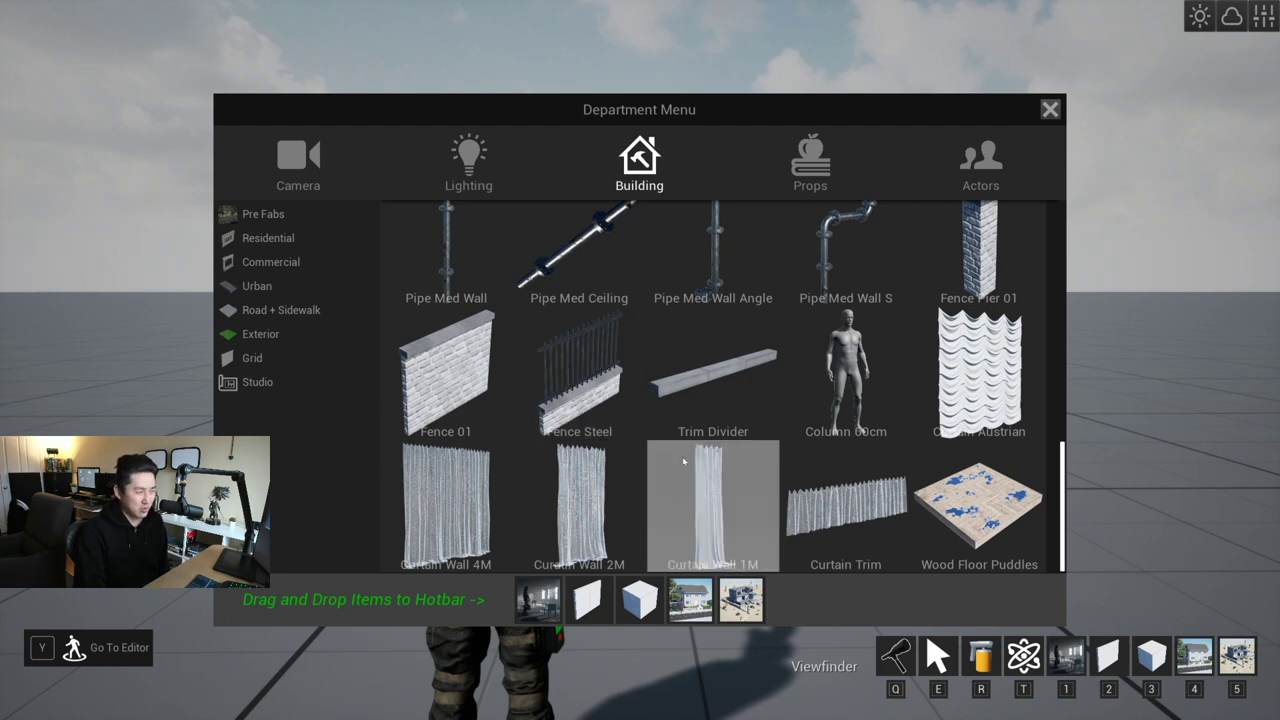
click(260, 334)
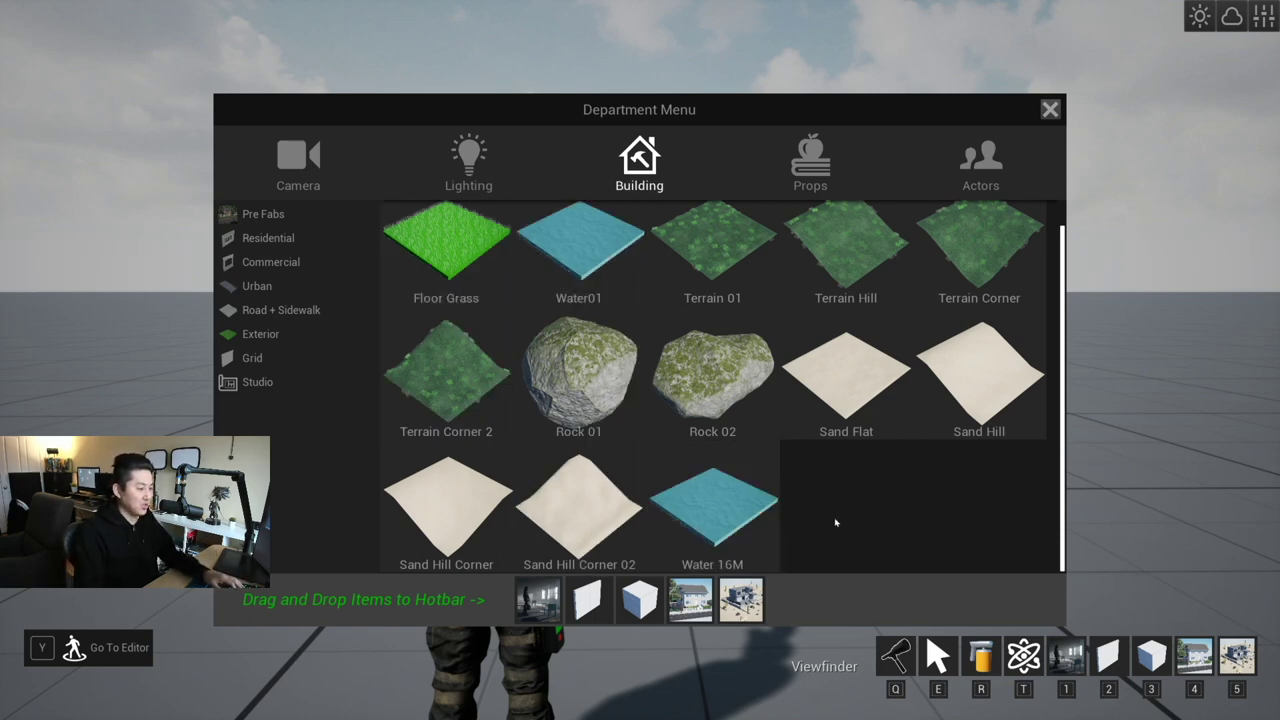
click(1050, 109)
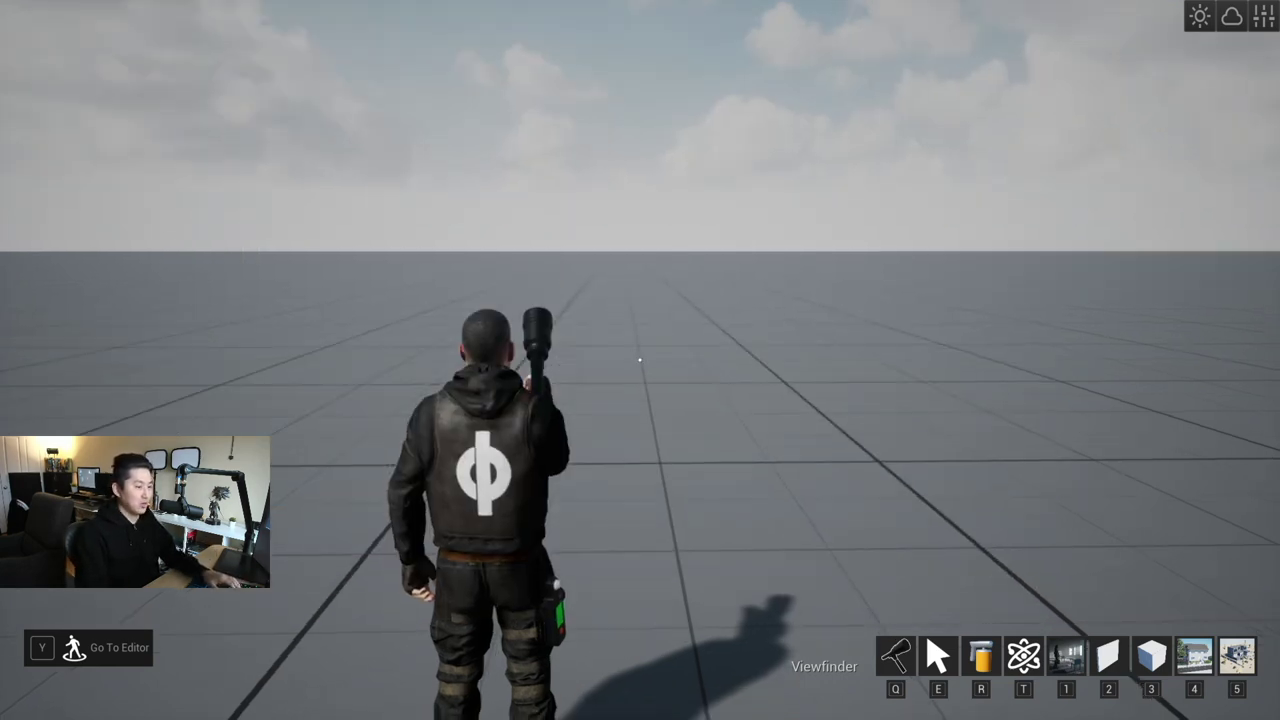
Step: Place the Curtain Demo prefab on the empty grid and return to the Viewfinder tool
key(e)
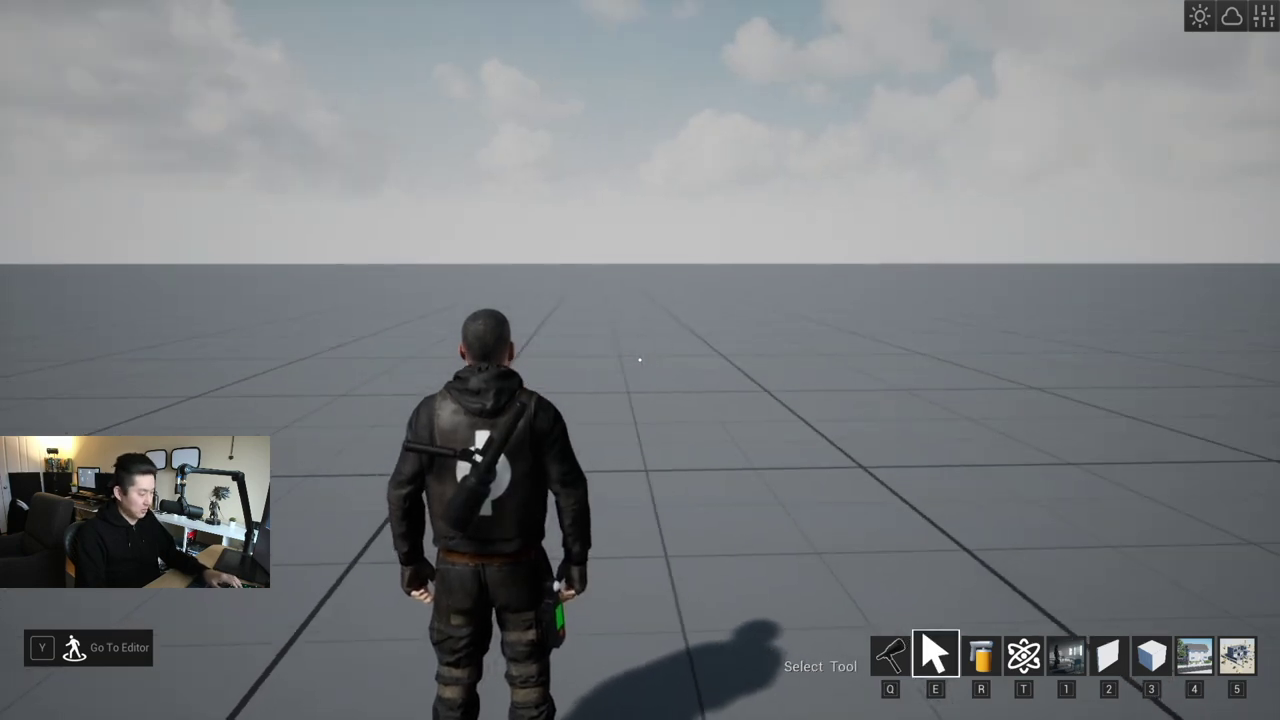
key(a)
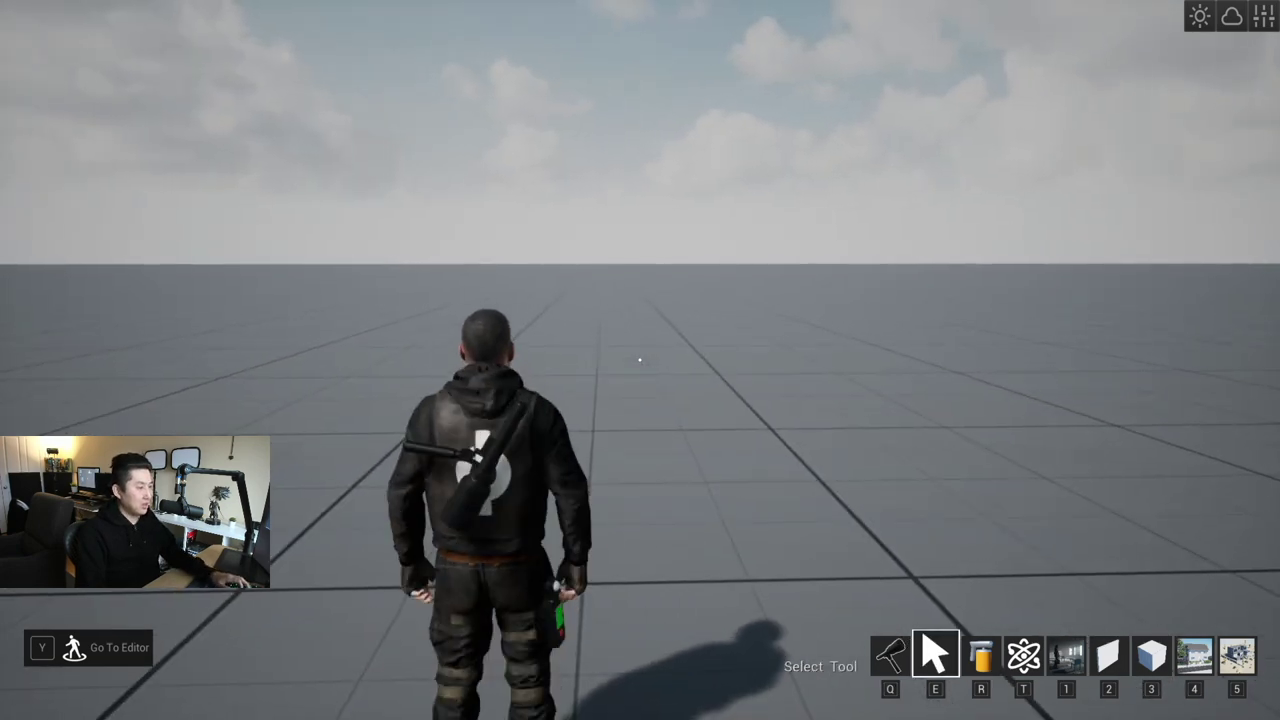
key(1)
click(640, 357)
key(q)
Step: Walk around and inside the curtain room to examine its outside stands, curtains, windows and tables
key(w)
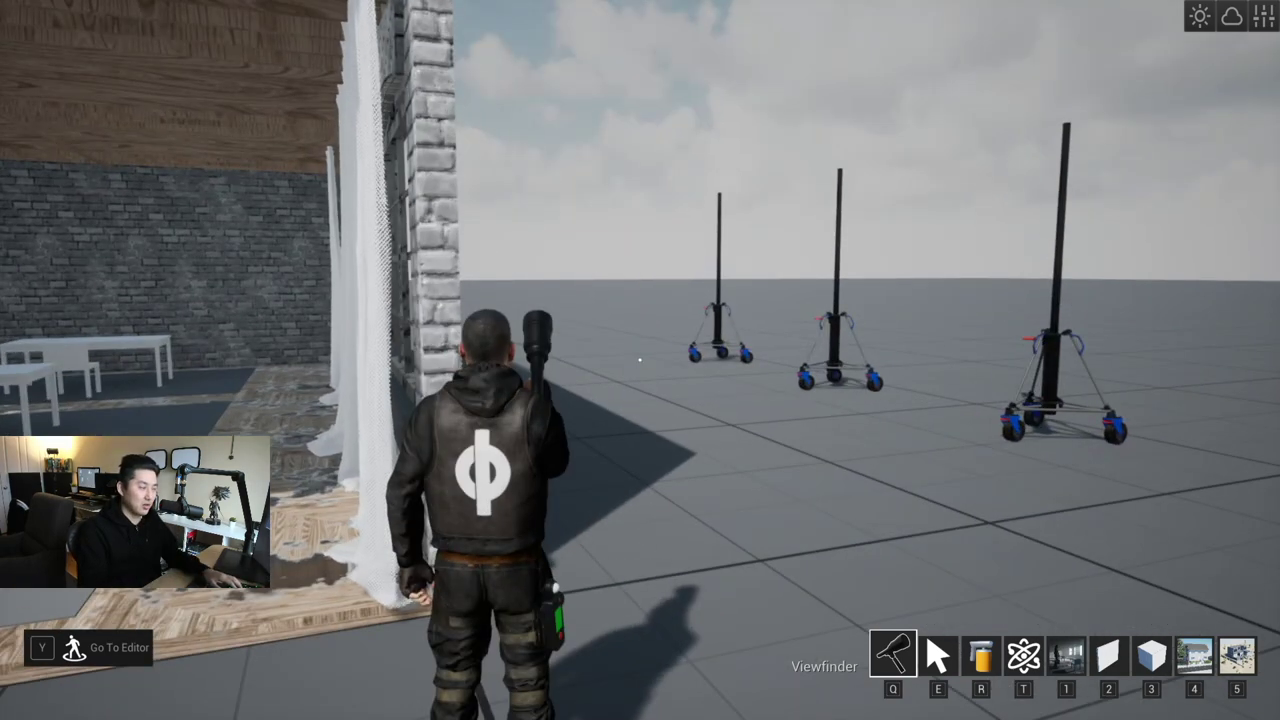
key(a)
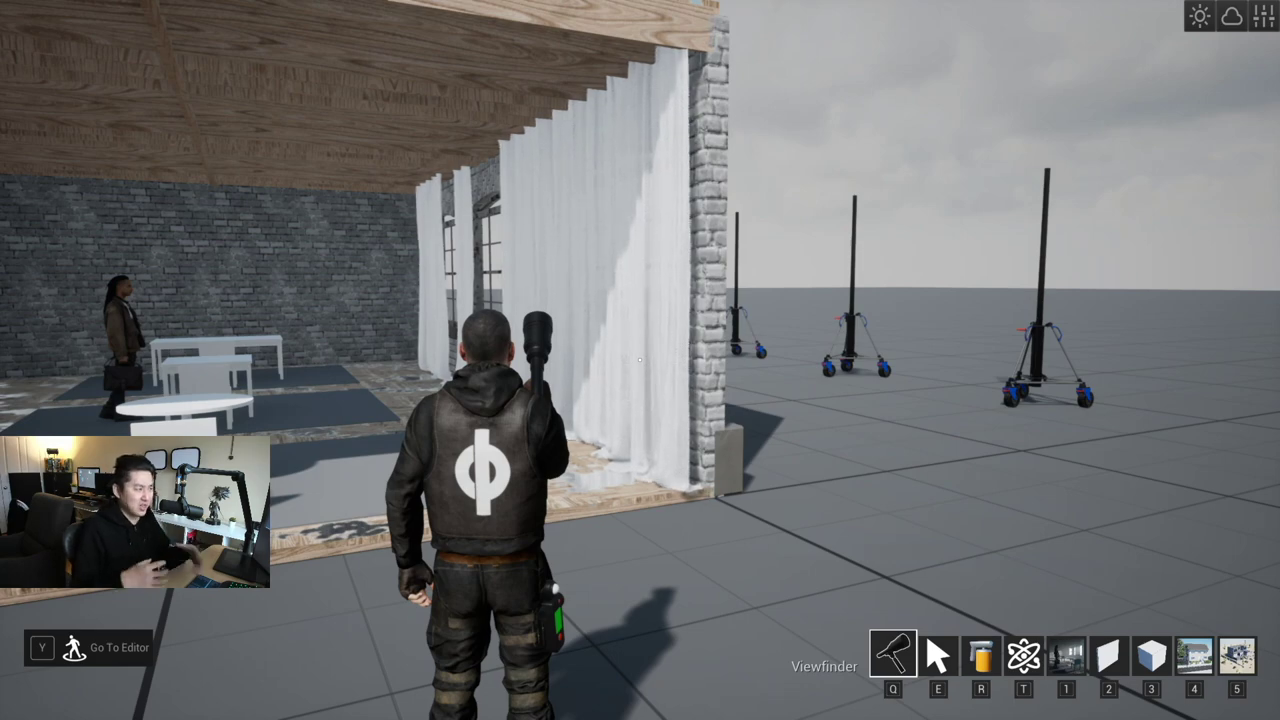
key(w)
key(d)
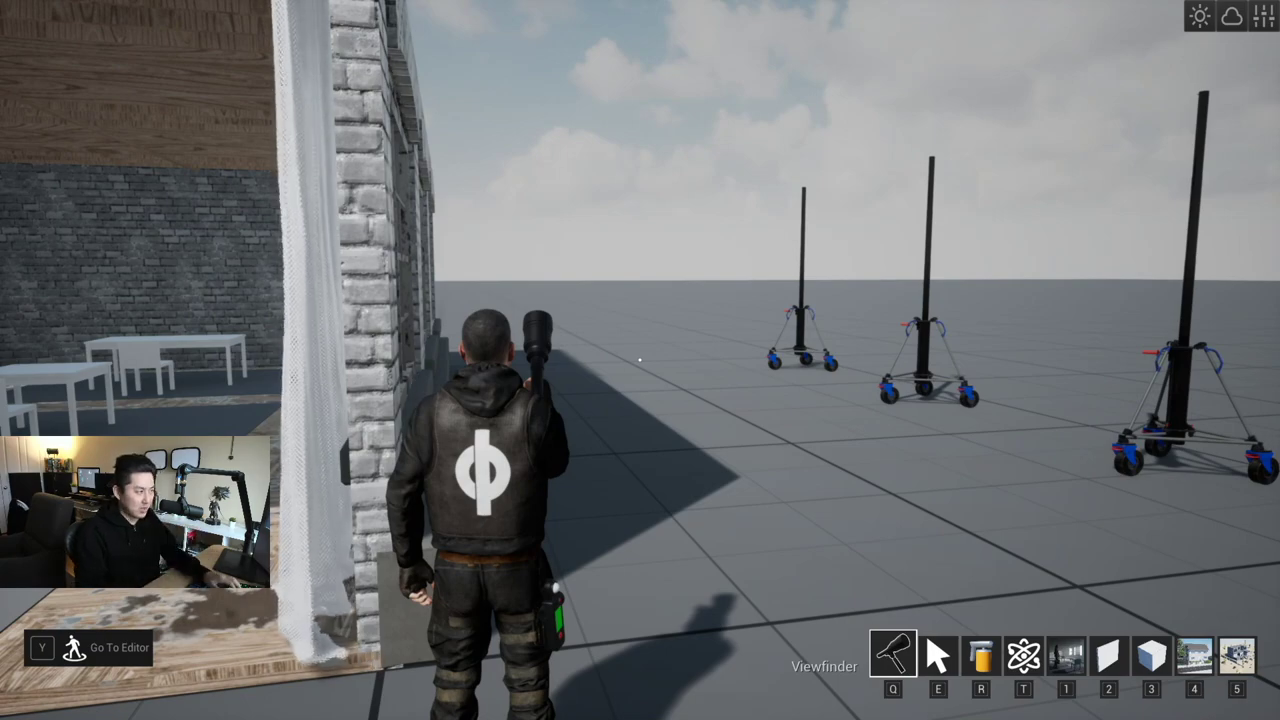
key(a)
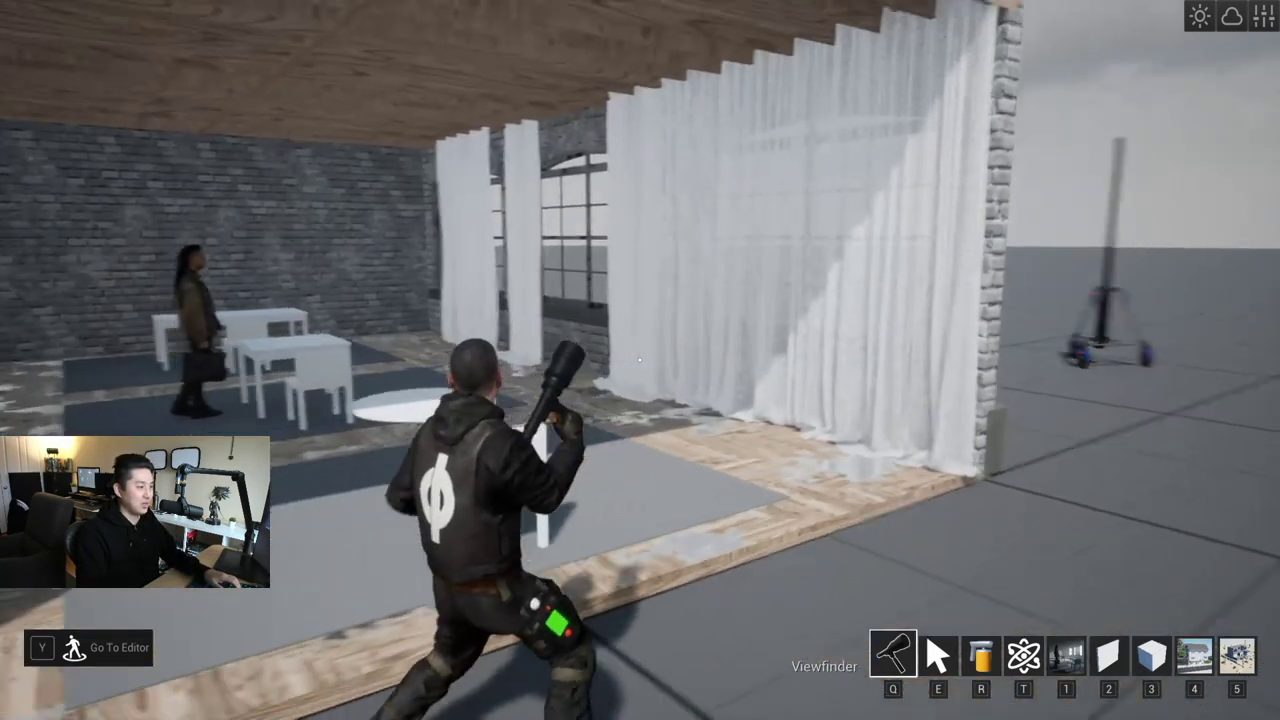
key(w)
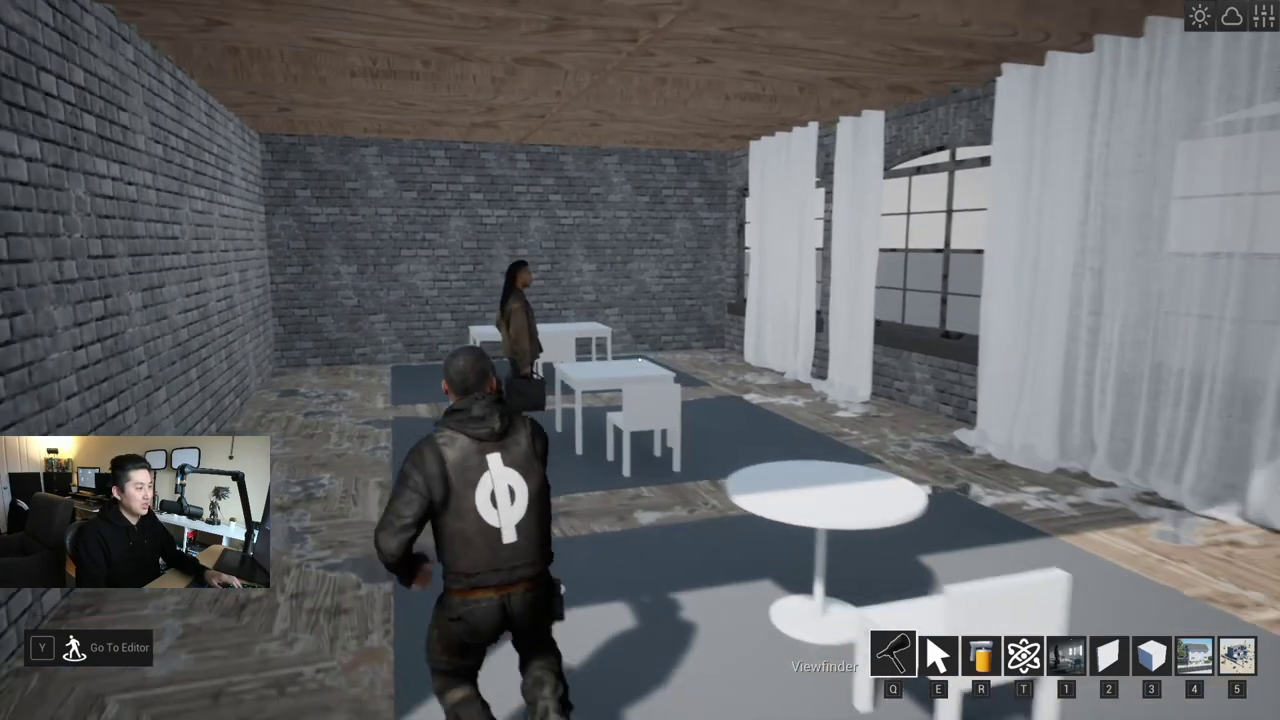
key(w)
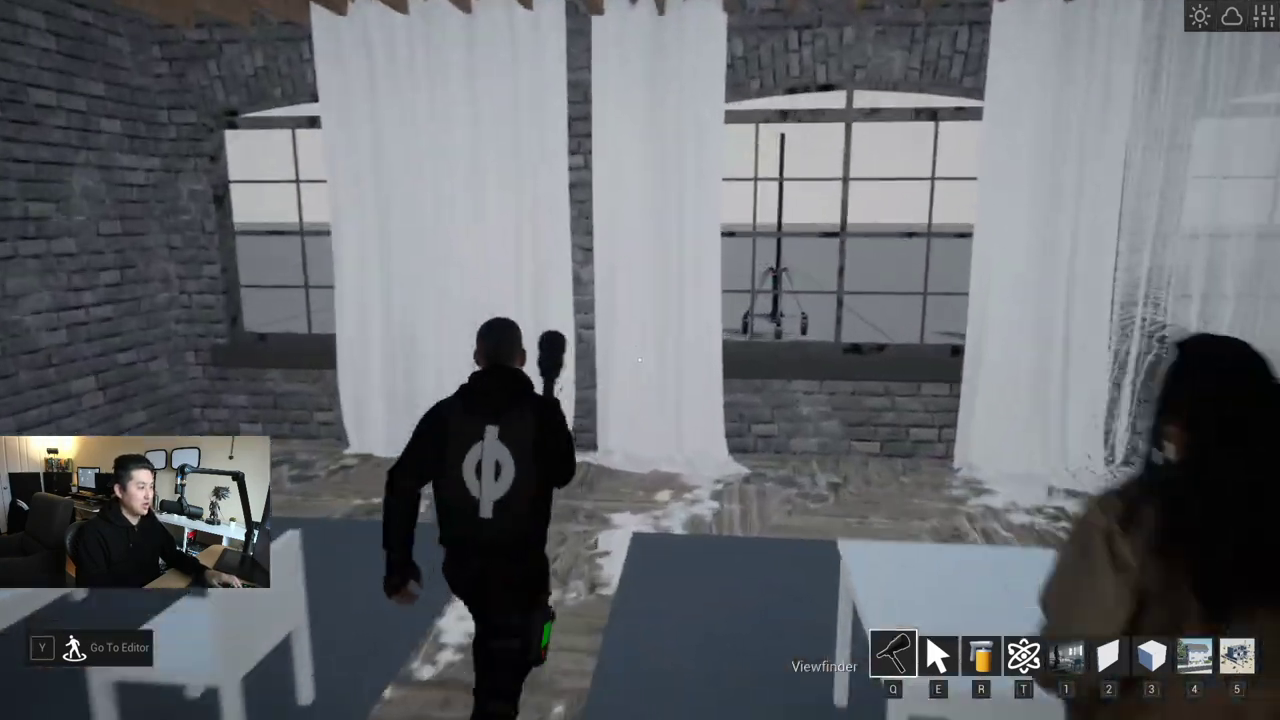
Step: Walk along the curtained windows and out to the three empty stands, then switch to the editor view
key(w)
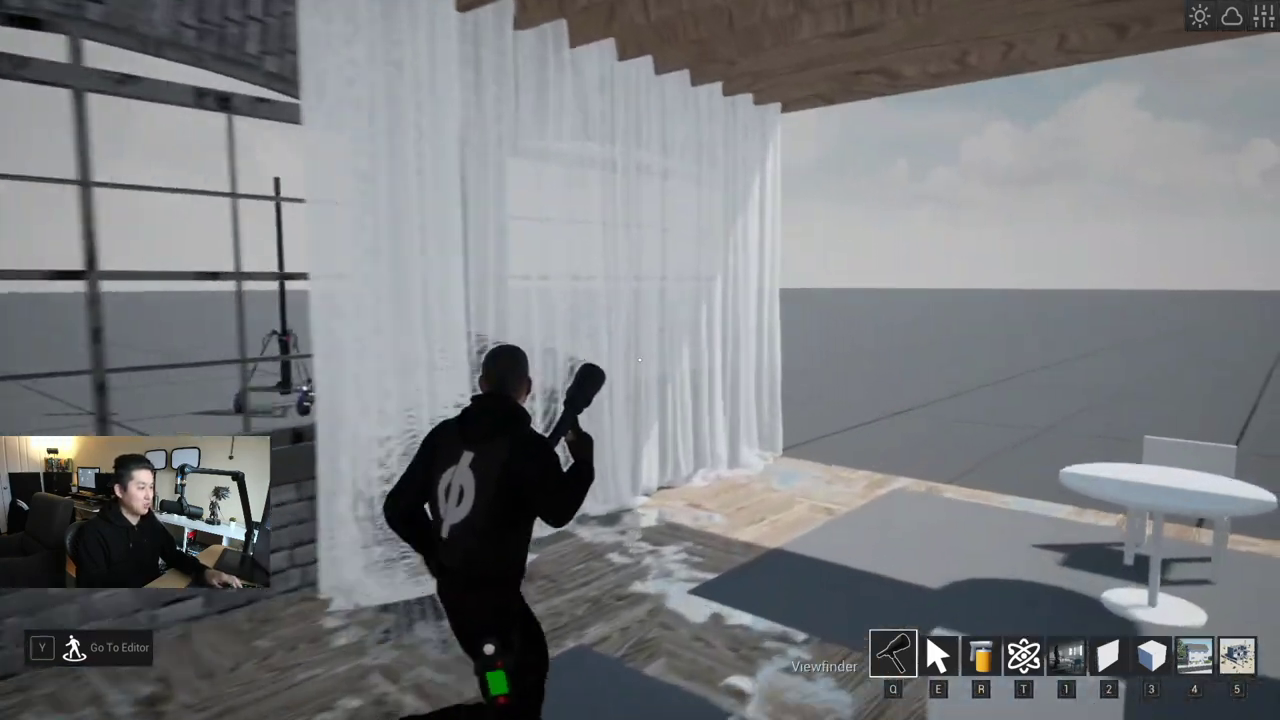
key(w)
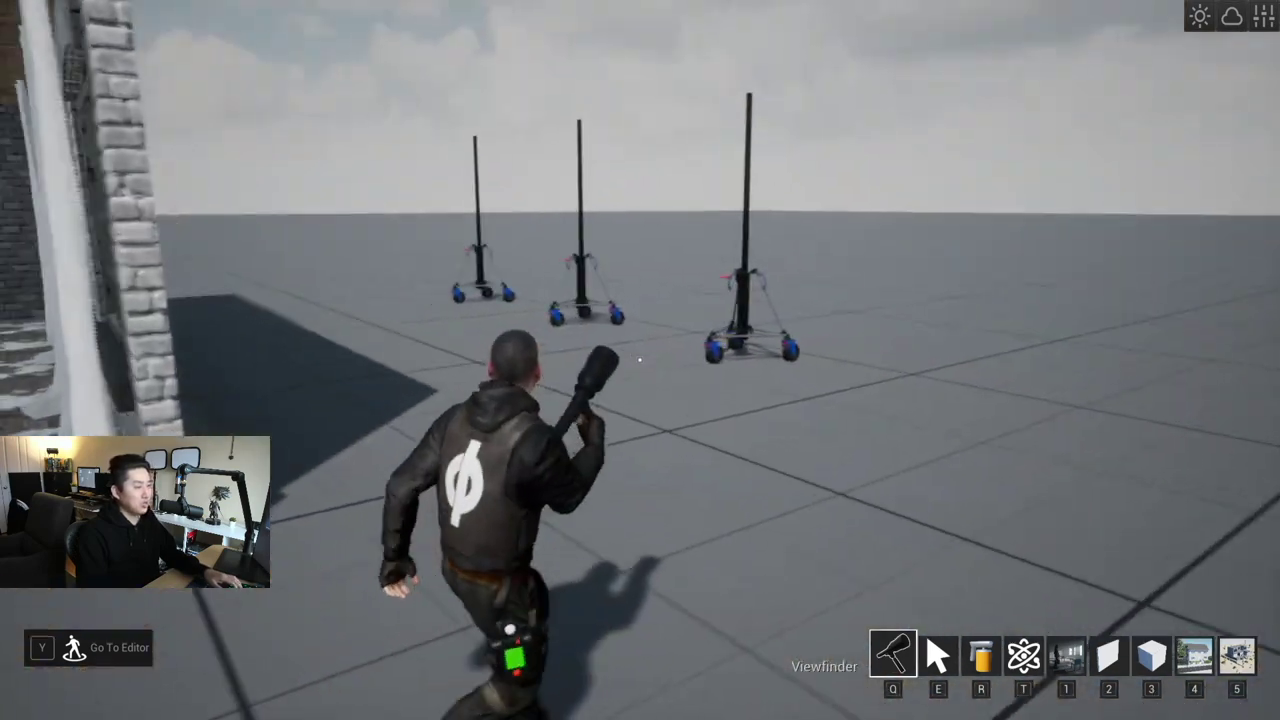
key(y)
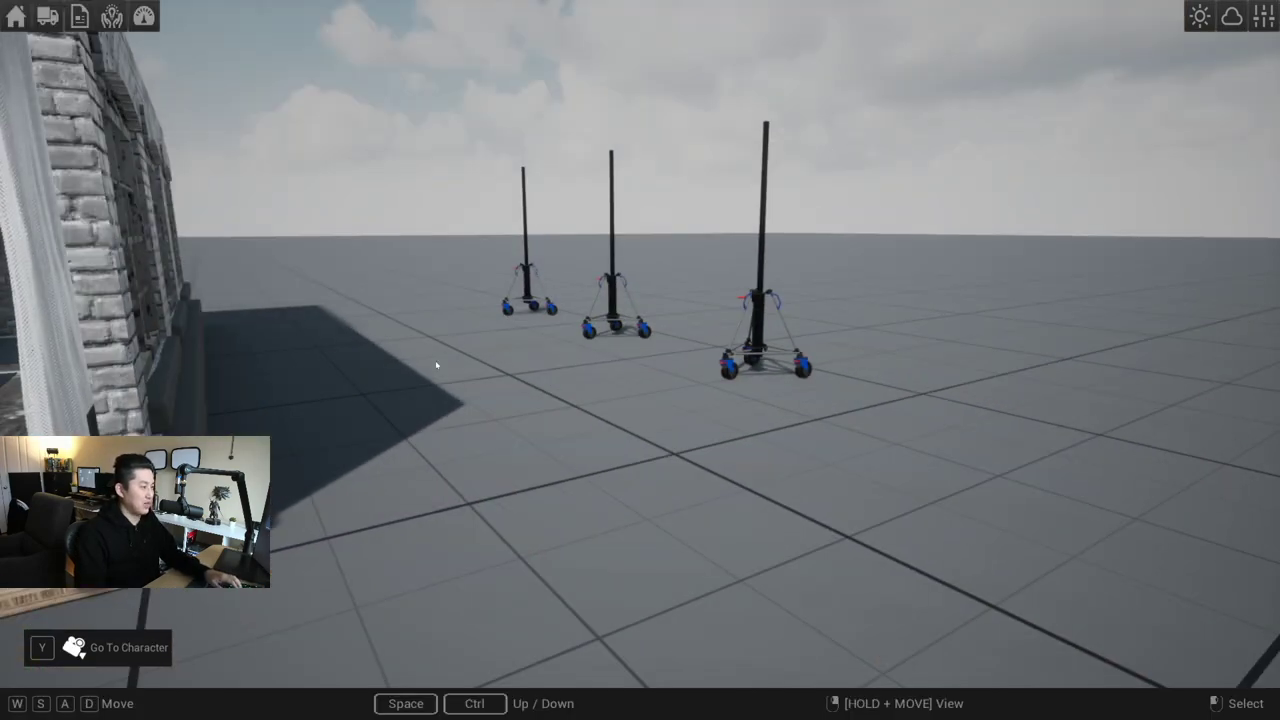
Step: Place a PAR 18K light from the Lighting department on the ground beside the stands outside the room
key(s)
right_drag(436, 365, 180, 360)
key(space)
right_drag(860, 480, 895, 480)
key(w)
key(w)
key(d)
right_drag(700, 420, 803, 471)
key(Tab)
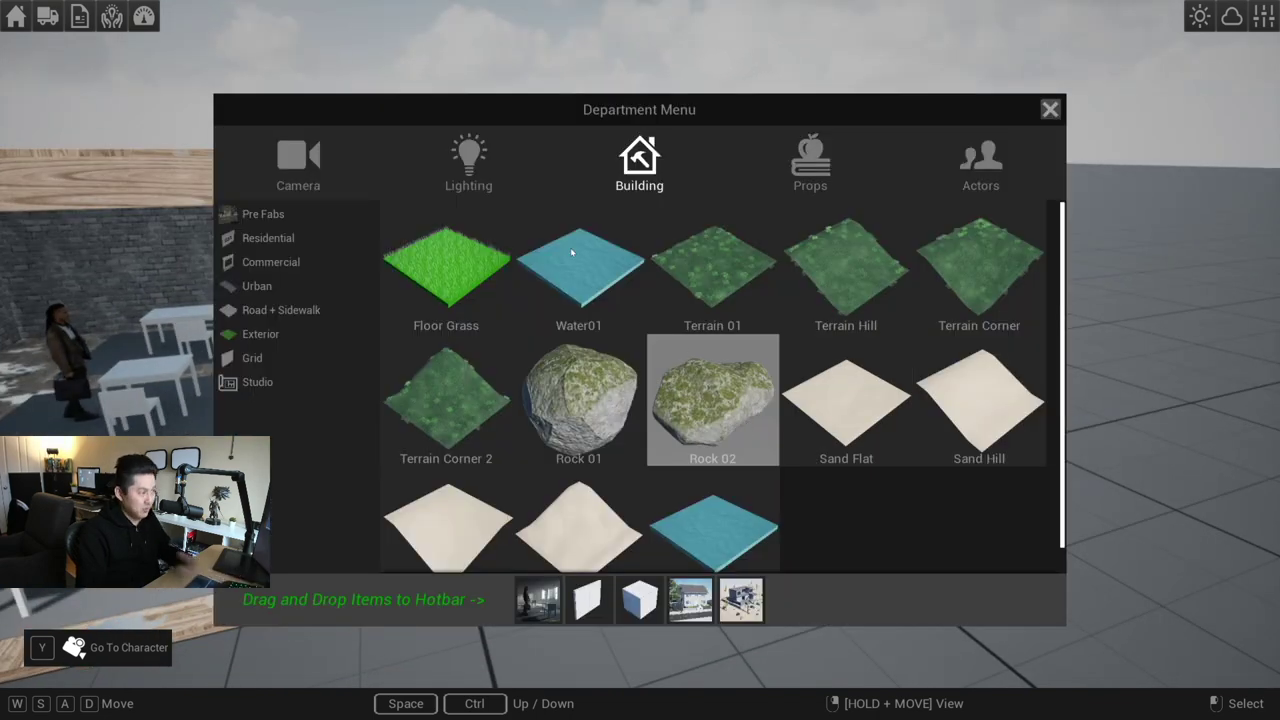
click(468, 162)
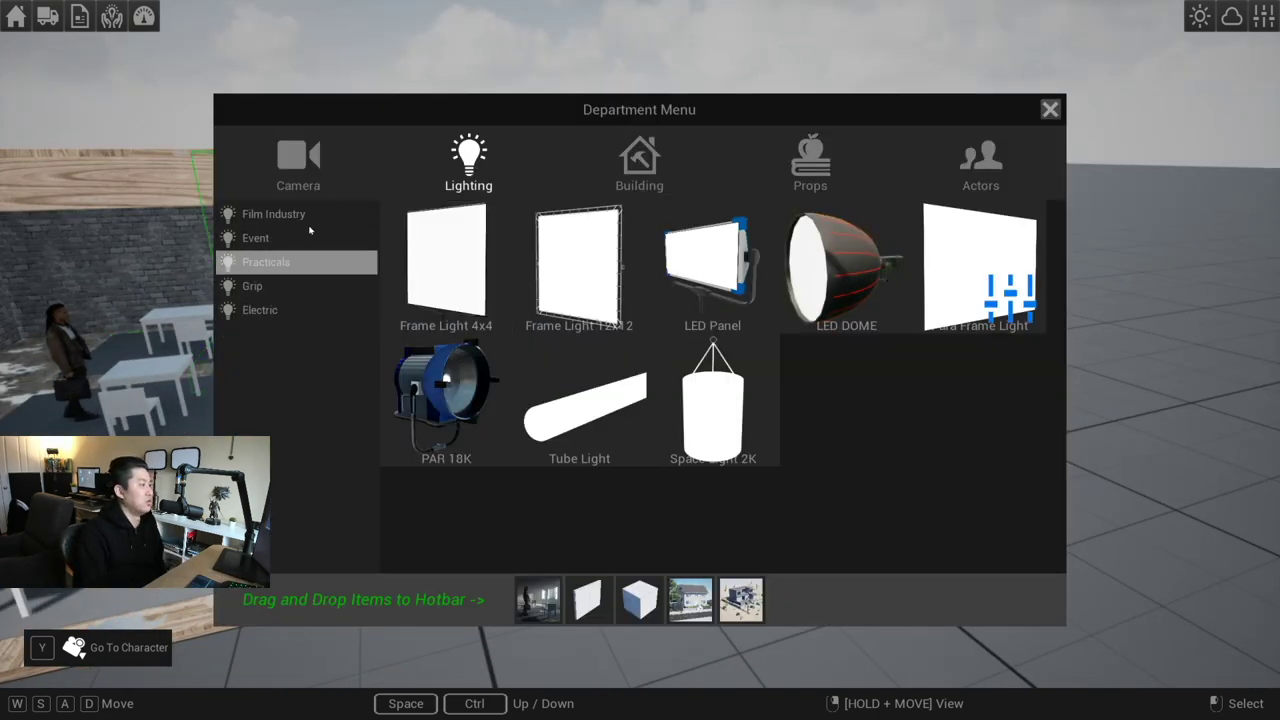
click(460, 397)
click(714, 437)
click(734, 512)
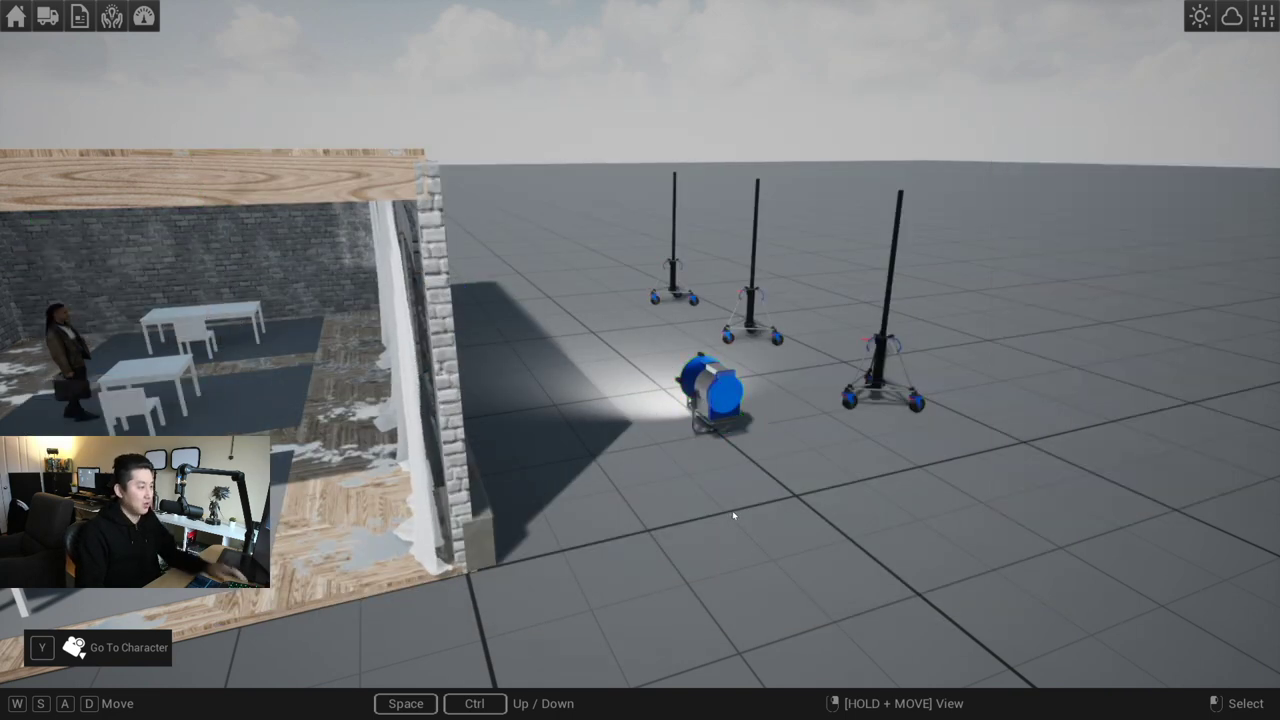
Step: Attach the PAR 18K light to the nearest stand
key(d)
key(w)
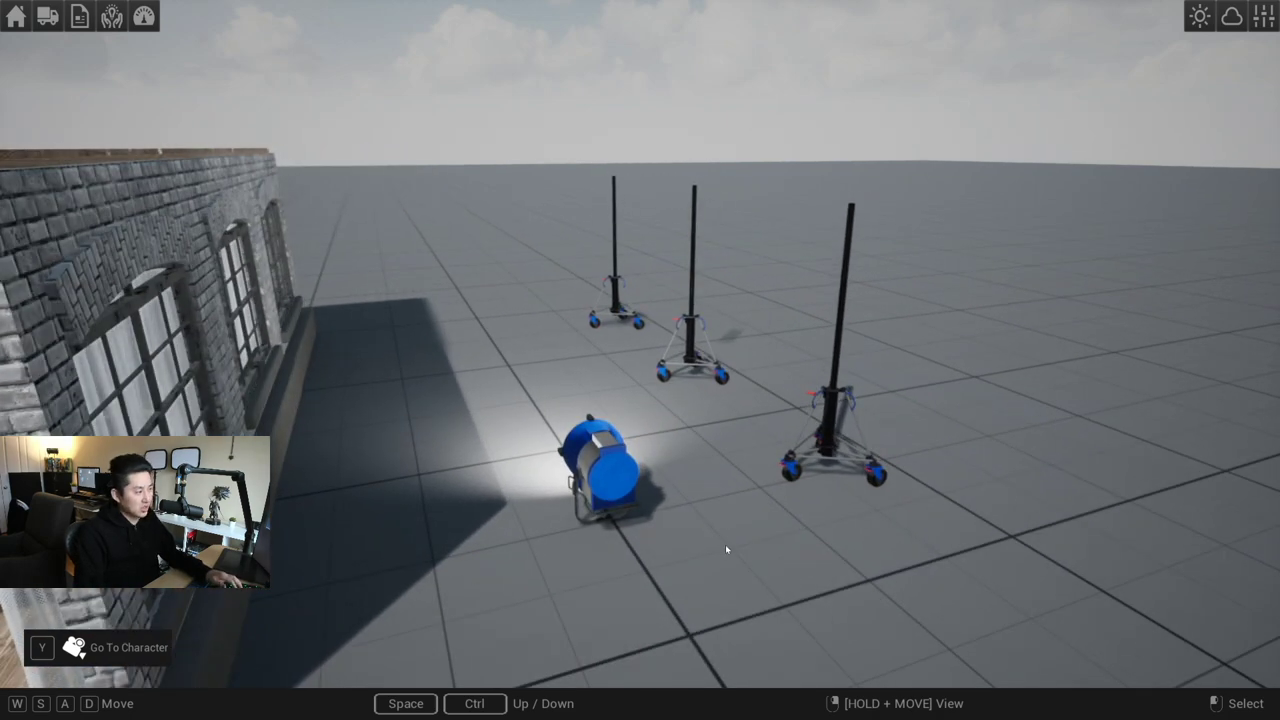
click(613, 469)
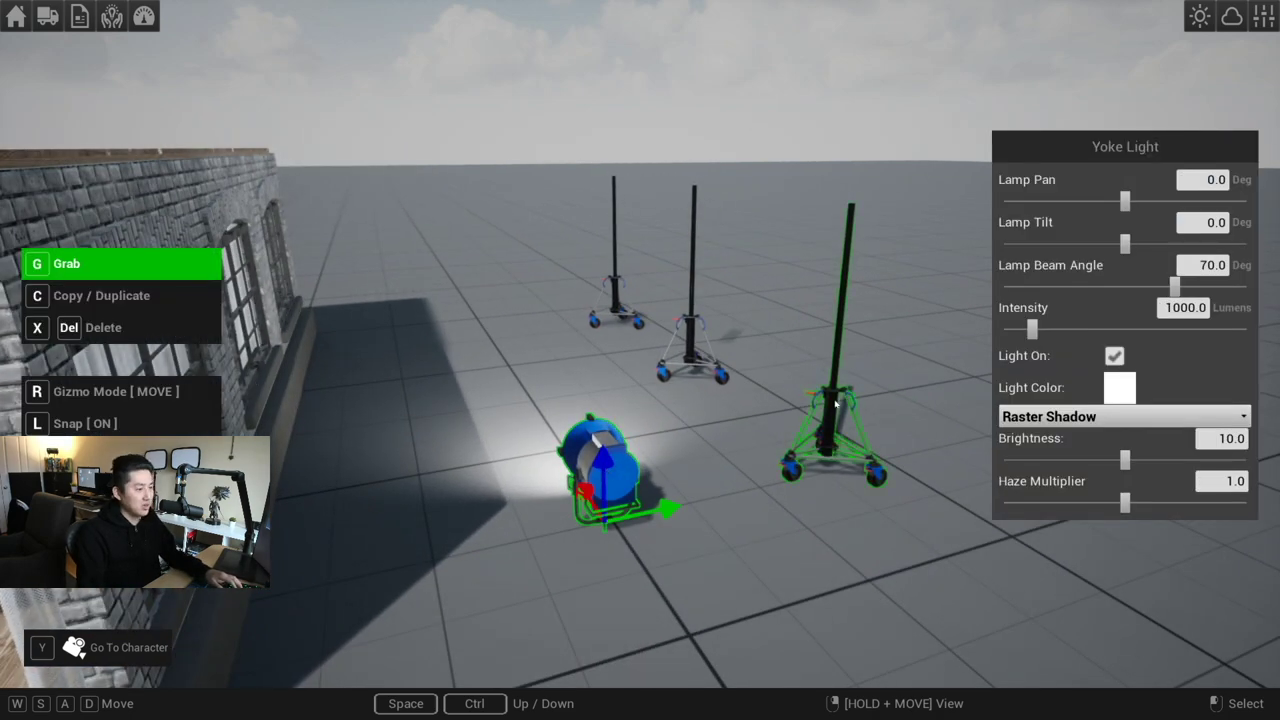
mouse_move(836, 403)
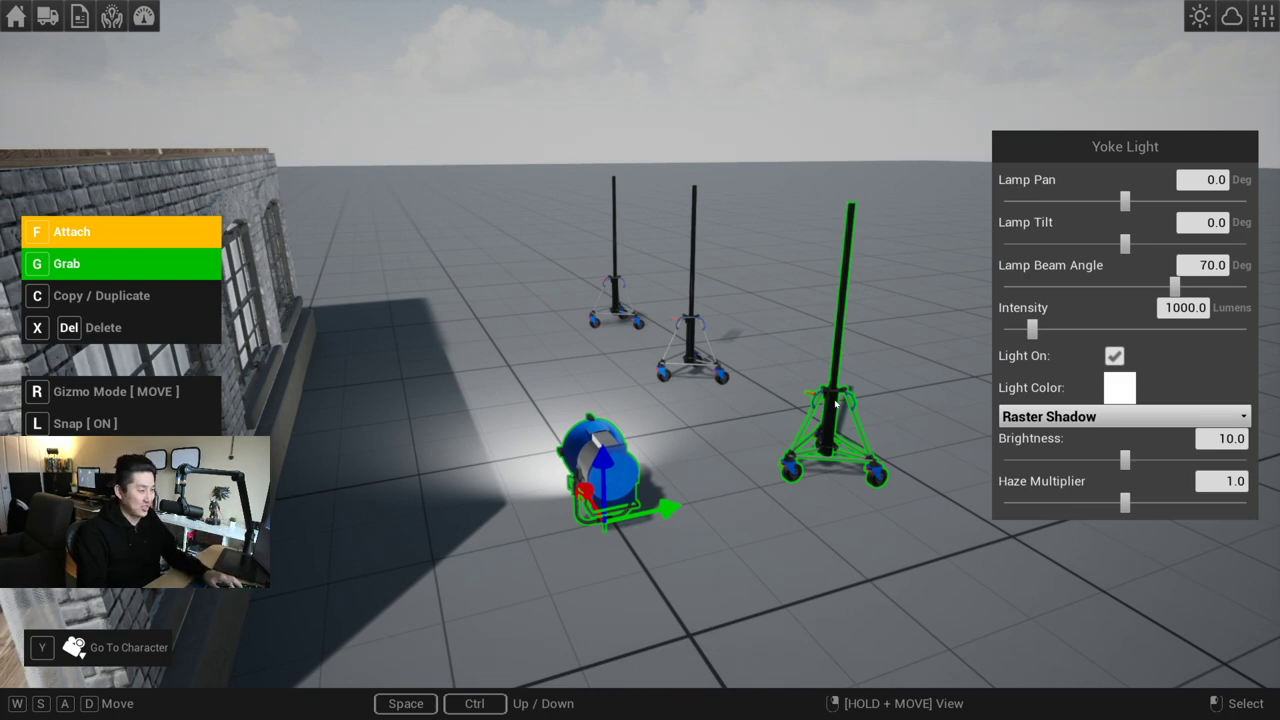
key(f)
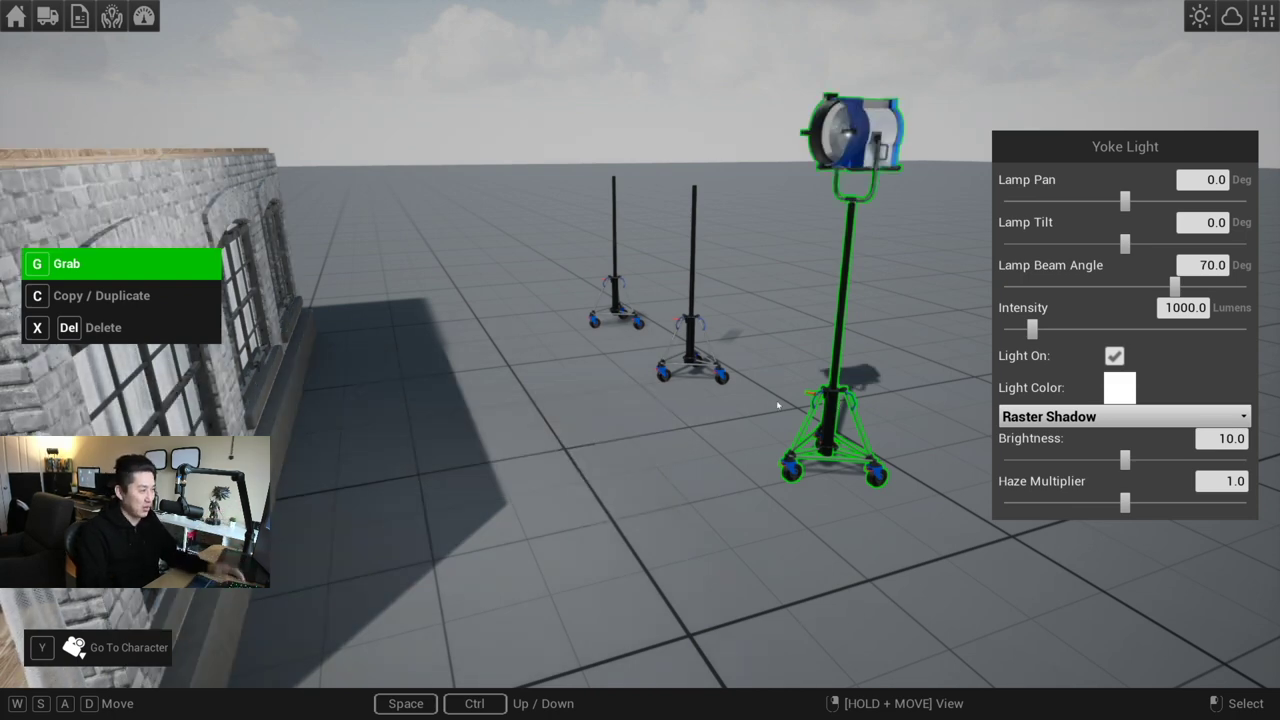
Step: Set the mounted light's lamp tilt to about 20.3 degrees, aiming it at the room's windows
click(714, 429)
key(s)
key(a)
right_drag(726, 471, 690, 372)
key(w)
click(928, 178)
key(d)
mouse_move(1124, 244)
mouse_down()
mouse_move(1109, 244)
mouse_move(1147, 243)
mouse_up()
click(794, 443)
Step: Apply the Twilight sky preset to the scene
key(d)
key(w)
right_drag(794, 443, 660, 435)
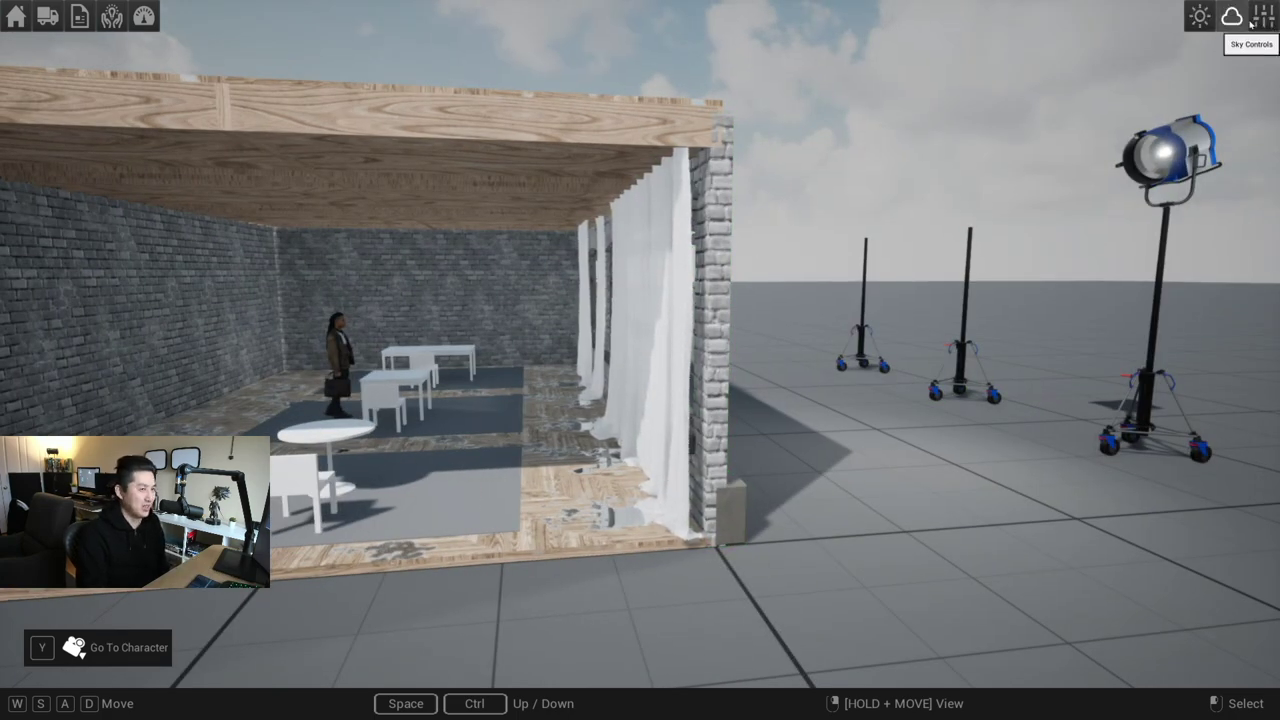
click(1262, 18)
click(1068, 70)
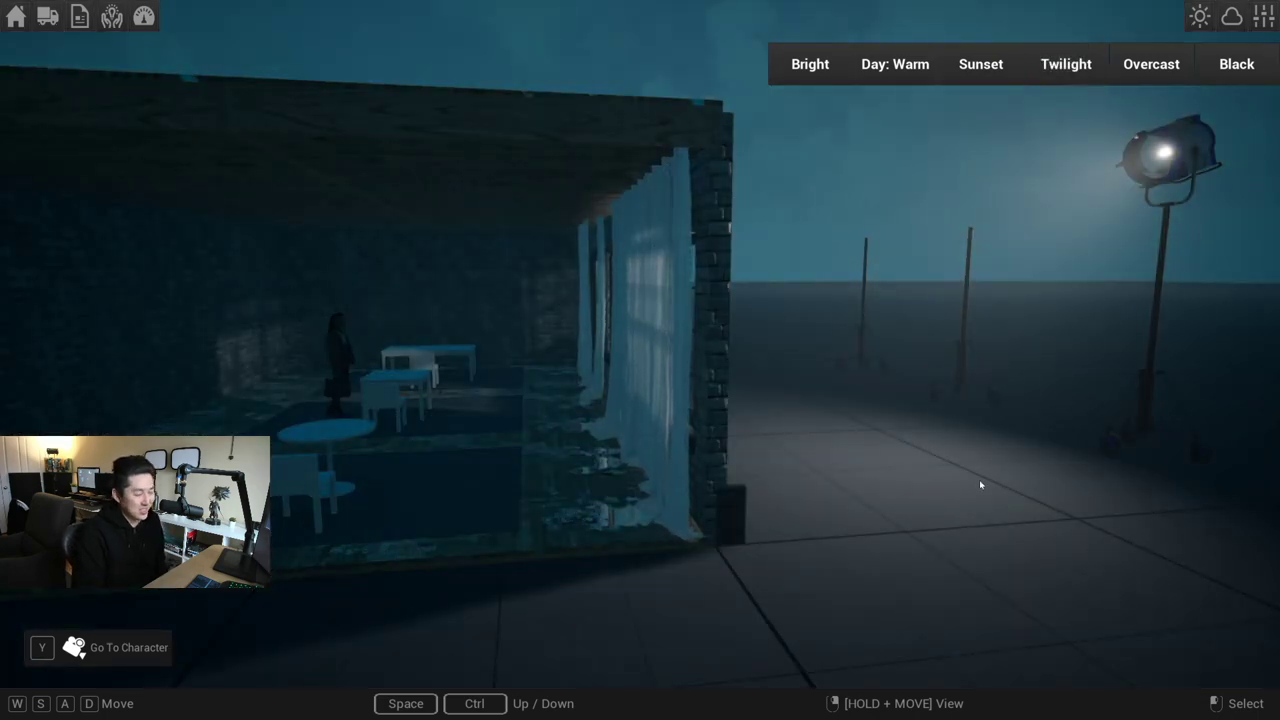
click(980, 485)
Step: Narrow the mounted light's beam angle to 20 degrees
click(1166, 151)
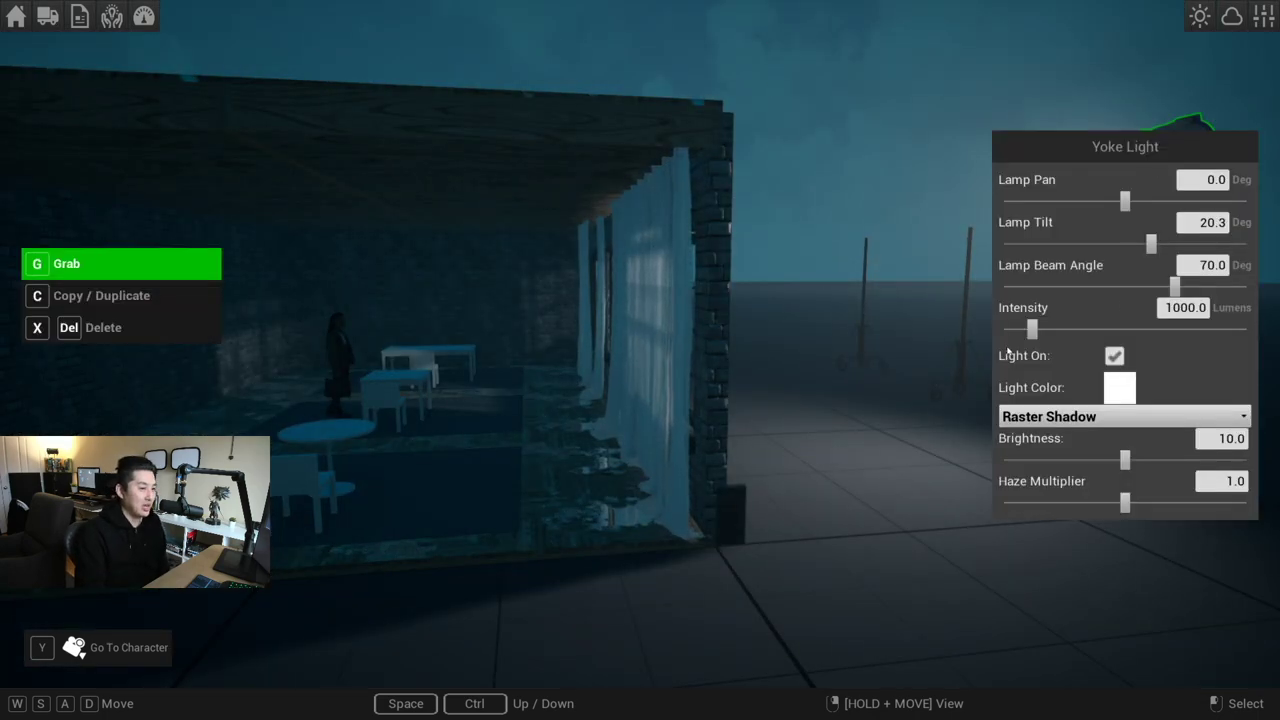
right_drag(921, 409, 1171, 402)
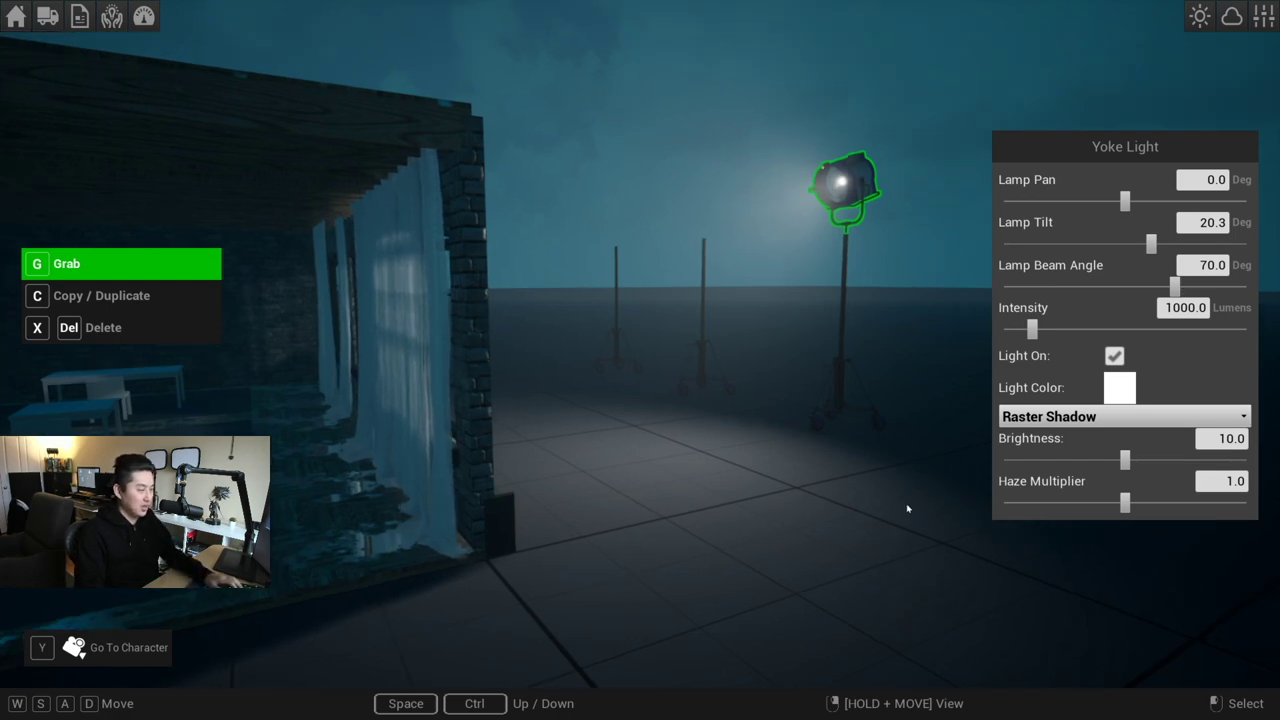
key(d)
right_drag(907, 508, 660, 476)
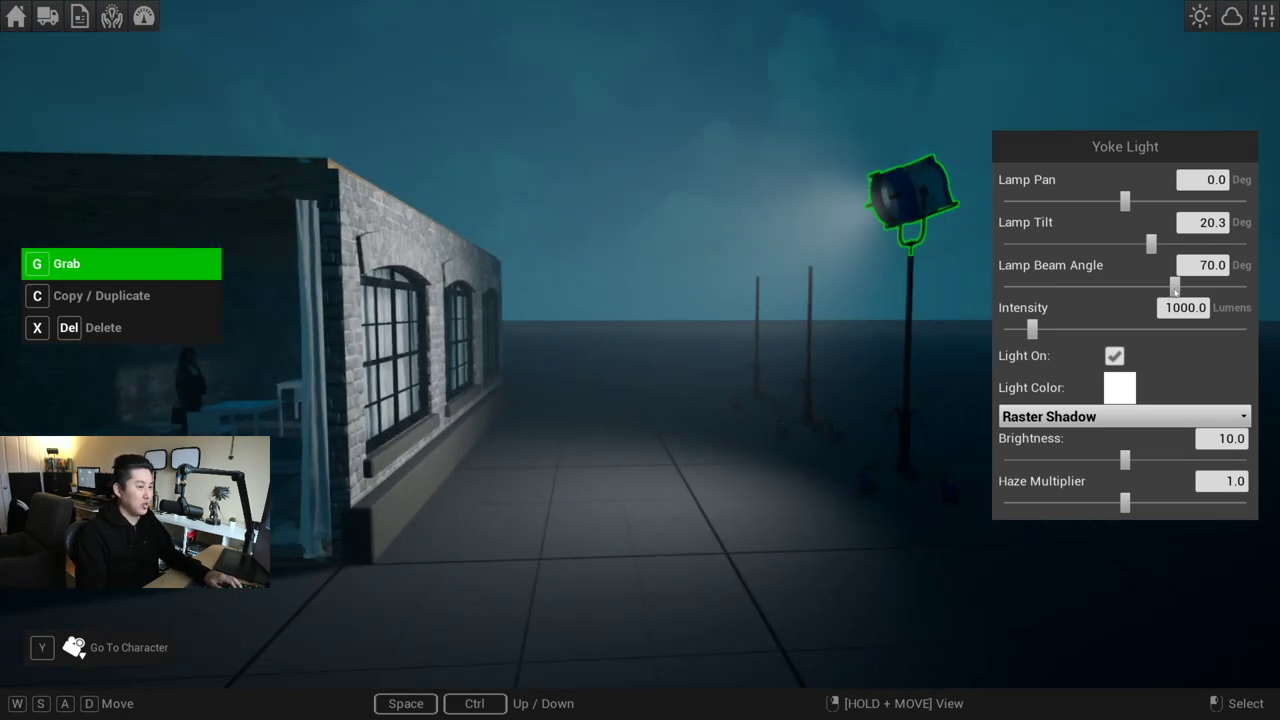
drag(1175, 287, 965, 305)
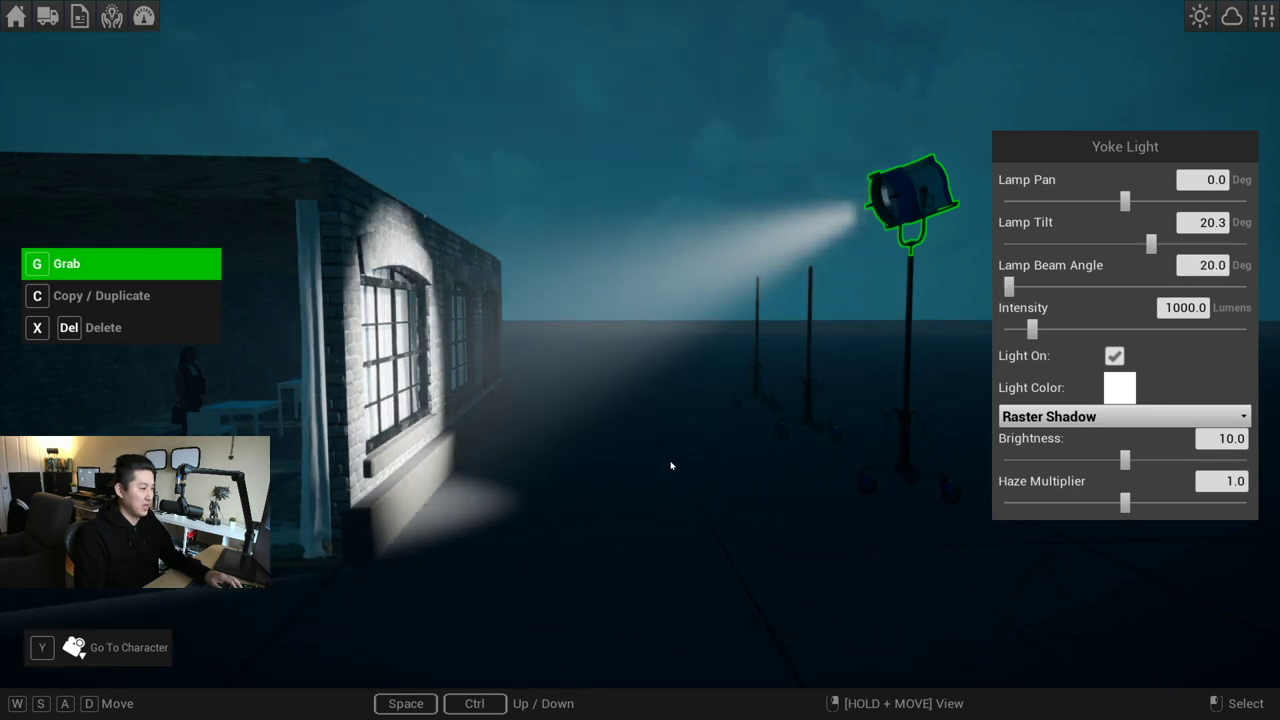
Step: Set the mounted light's intensity to about 1580 lumens and its lamp tilt to about 16.8 degrees
right_drag(673, 464, 757, 429)
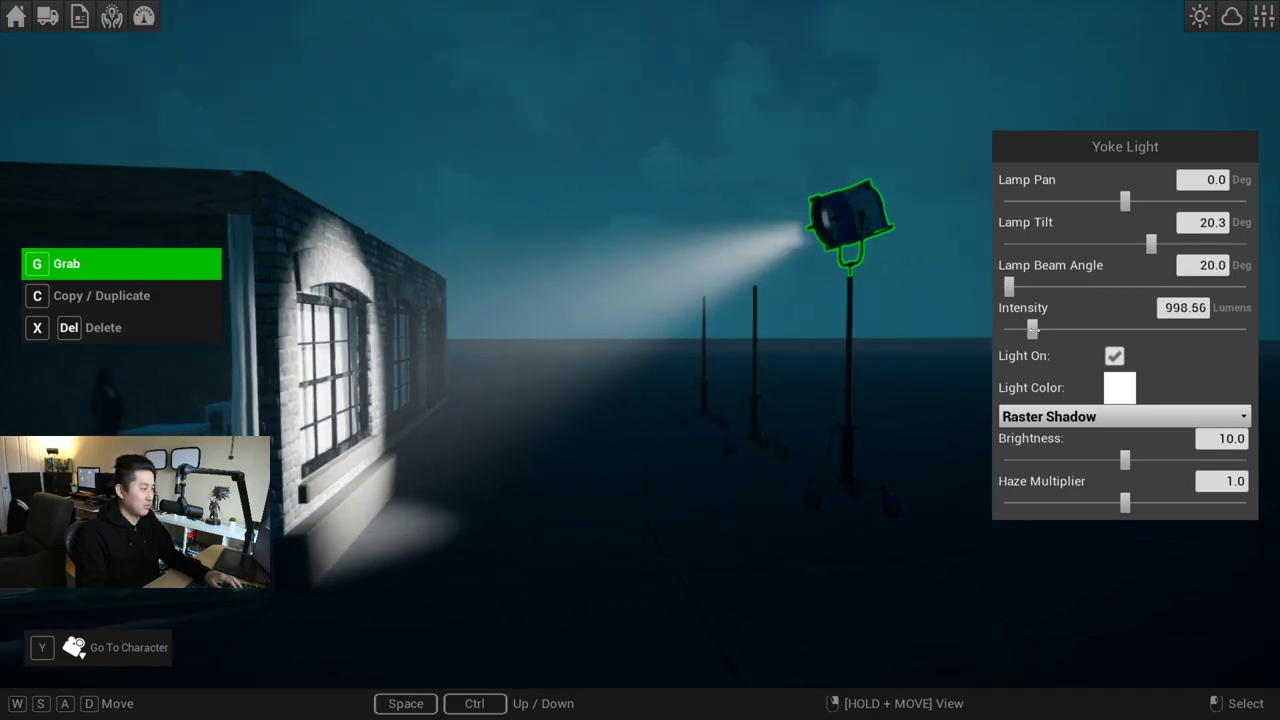
drag(1033, 329, 1045, 329)
mouse_move(1151, 246)
mouse_down()
mouse_move(1132, 246)
mouse_move(1147, 246)
mouse_up()
click(820, 503)
Step: Return to the character and walk into the room to examine the light shining through the window and curtain
right_drag(820, 503, 731, 625)
key(y)
key(w)
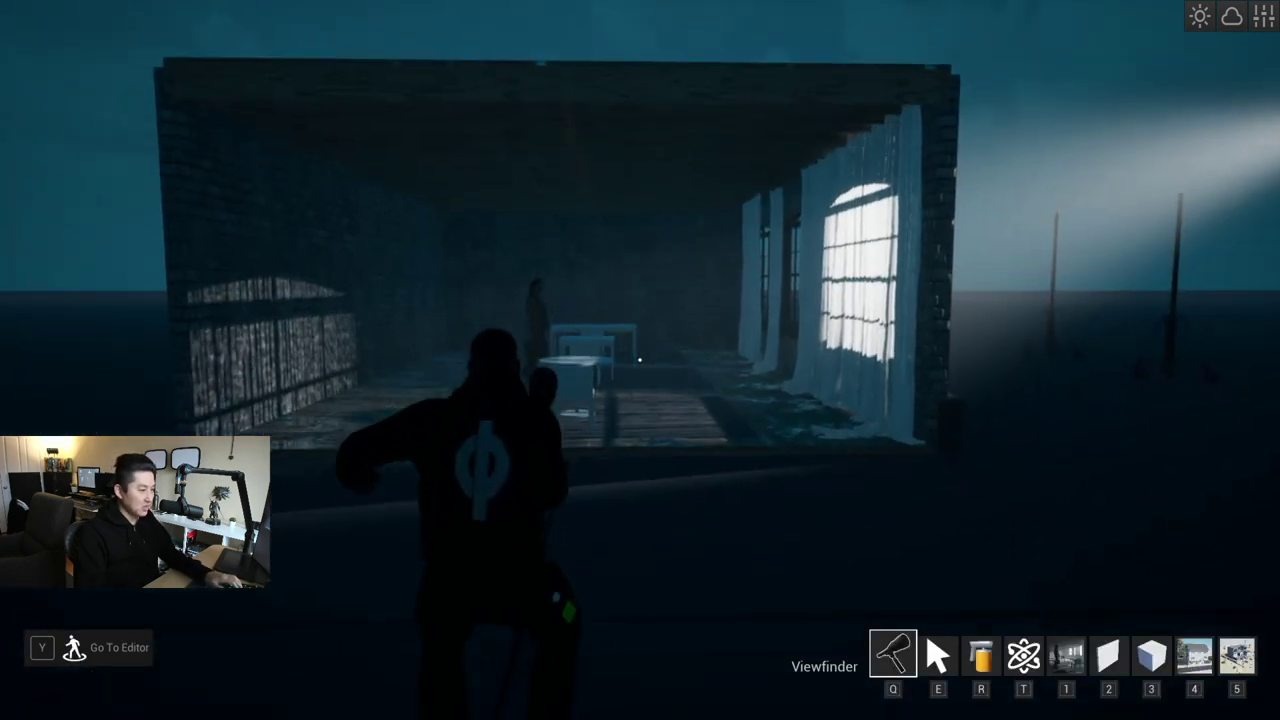
key(w)
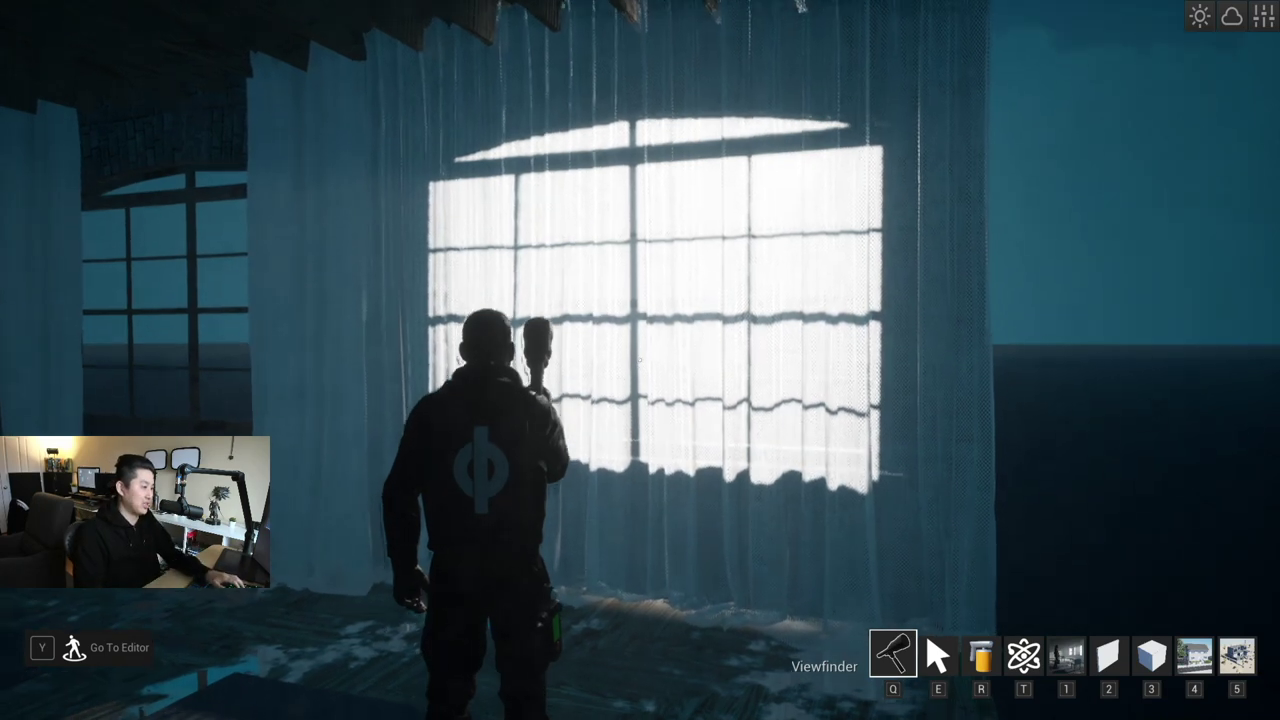
key(w)
key(s)
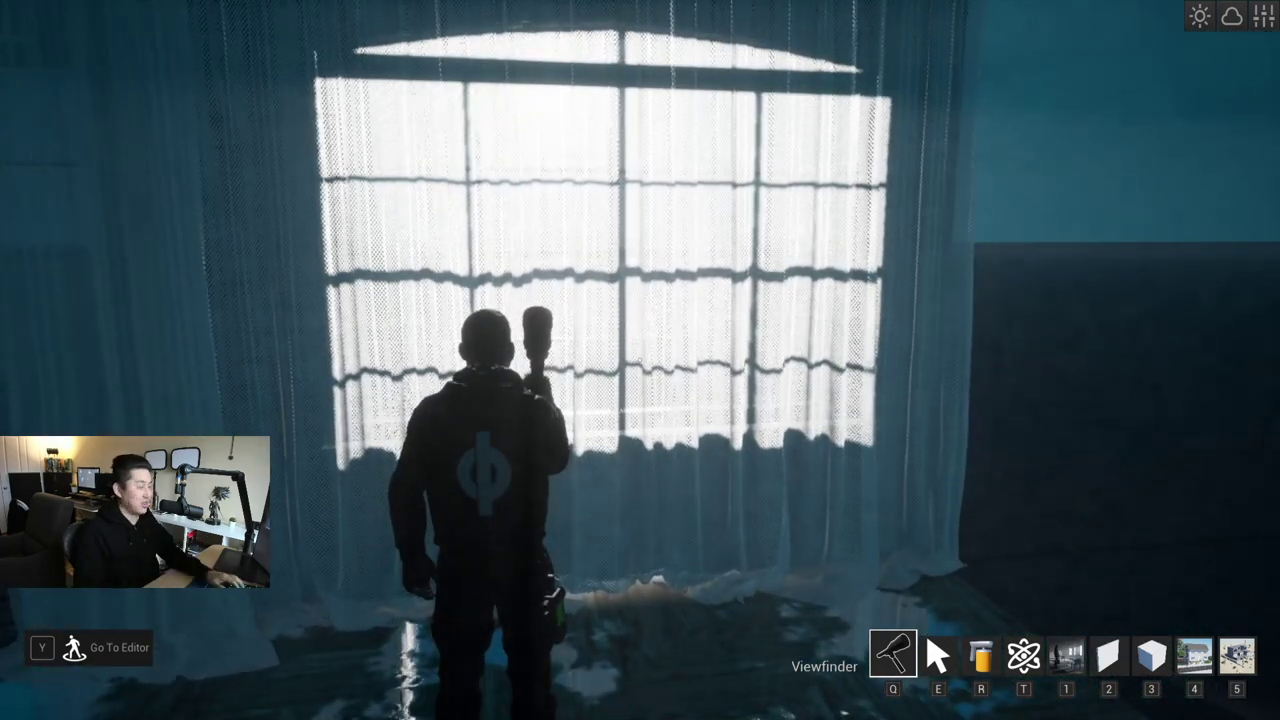
key(d)
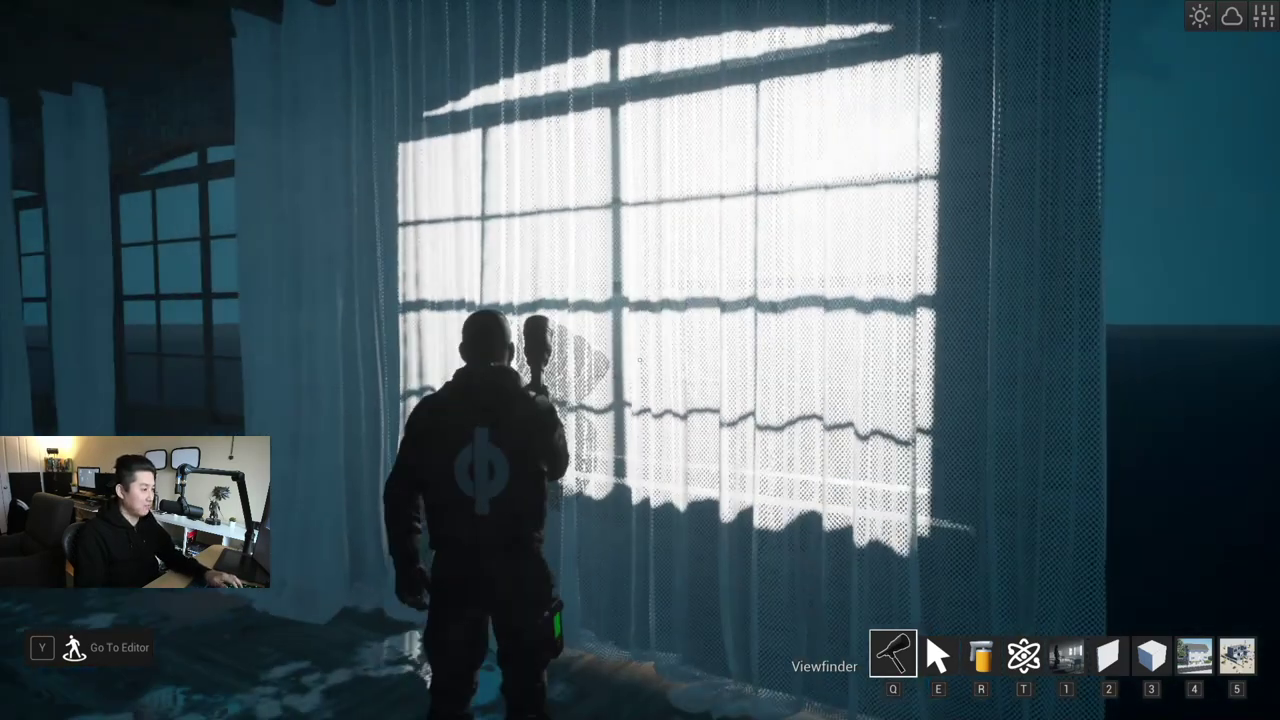
key(s)
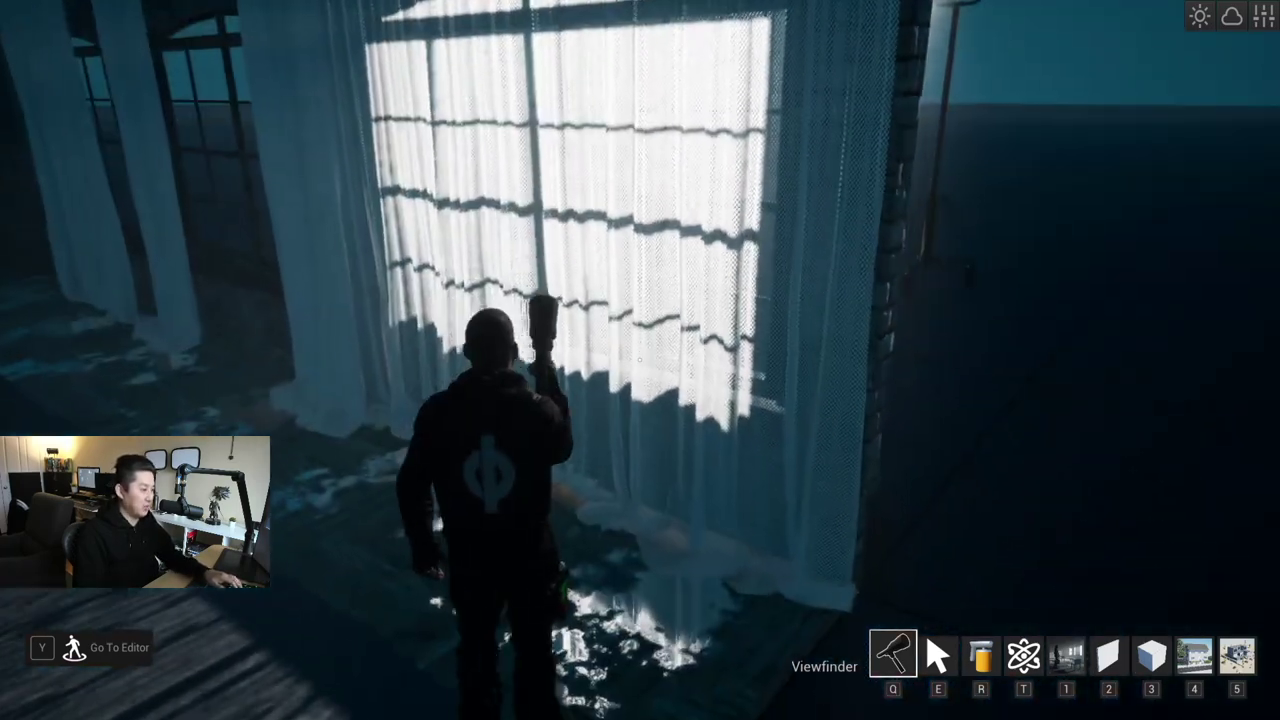
Step: Walk across the room to examine the window and curtain shadow pattern on the brick wall
key(w)
key(s)
key(w)
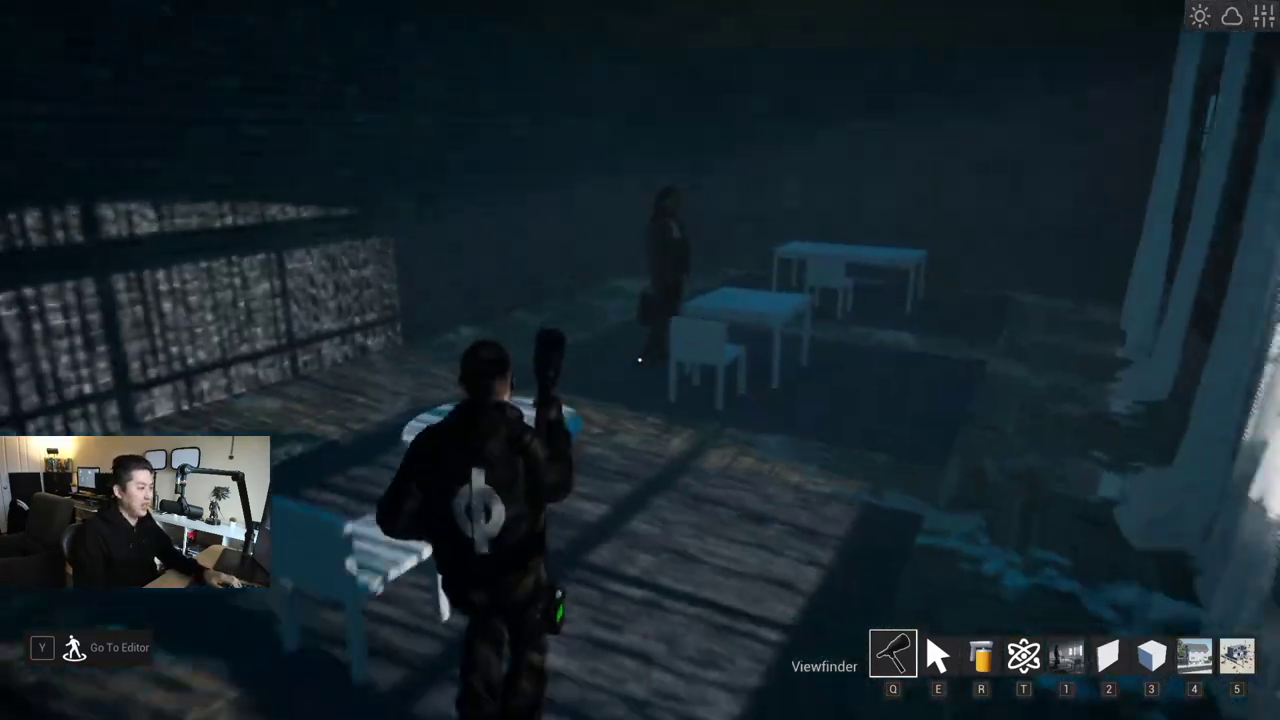
key(w)
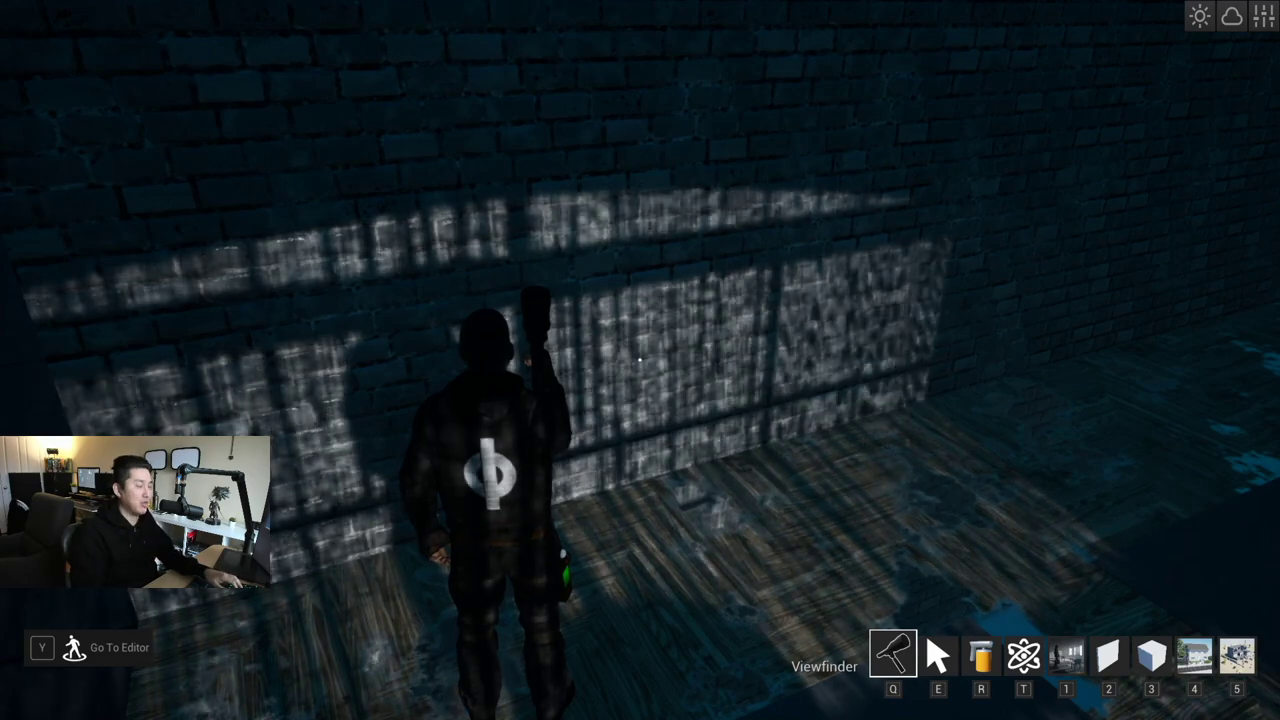
Step: Walk back past the round table to view the backlit curtain and the neighbouring unlit windows
key(w)
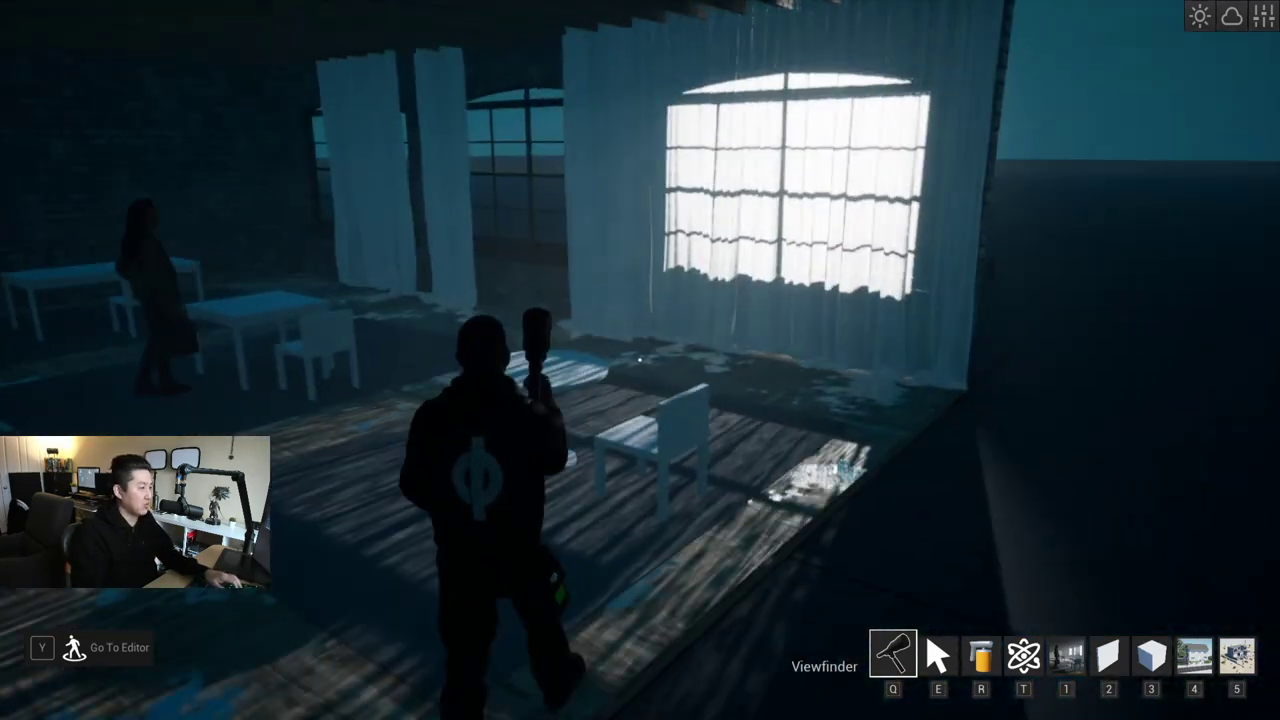
key(w)
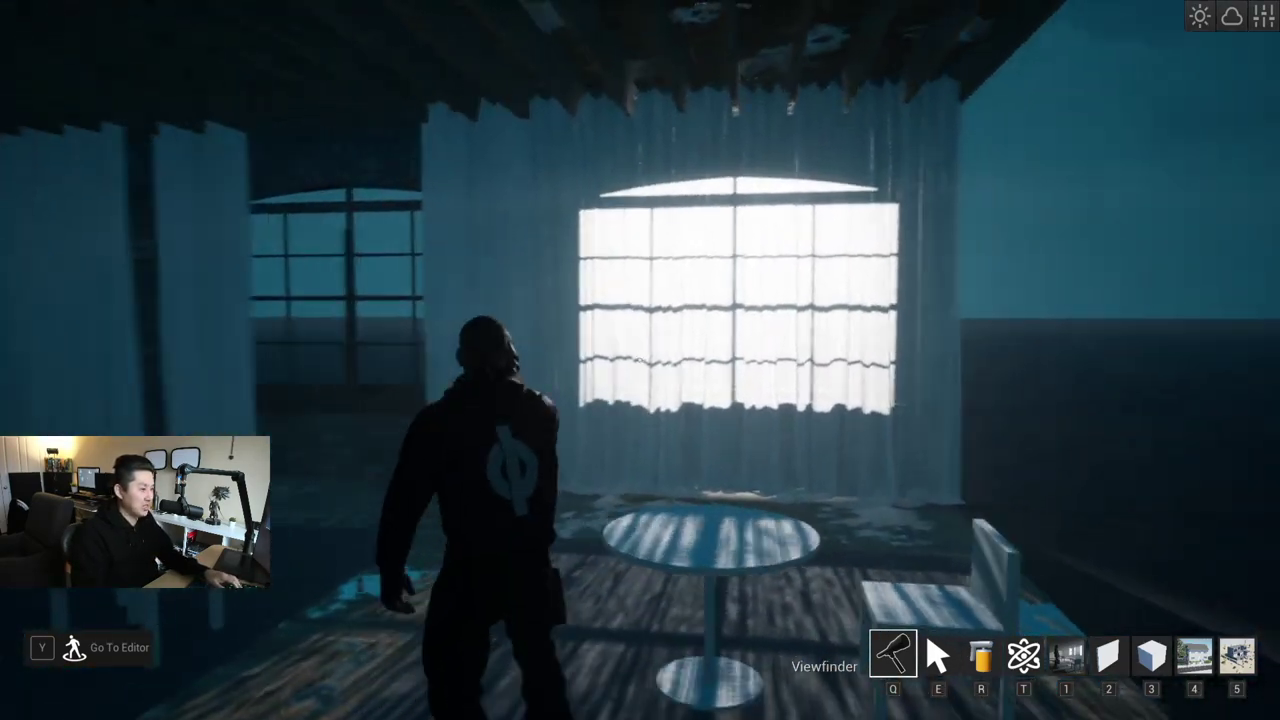
key(w)
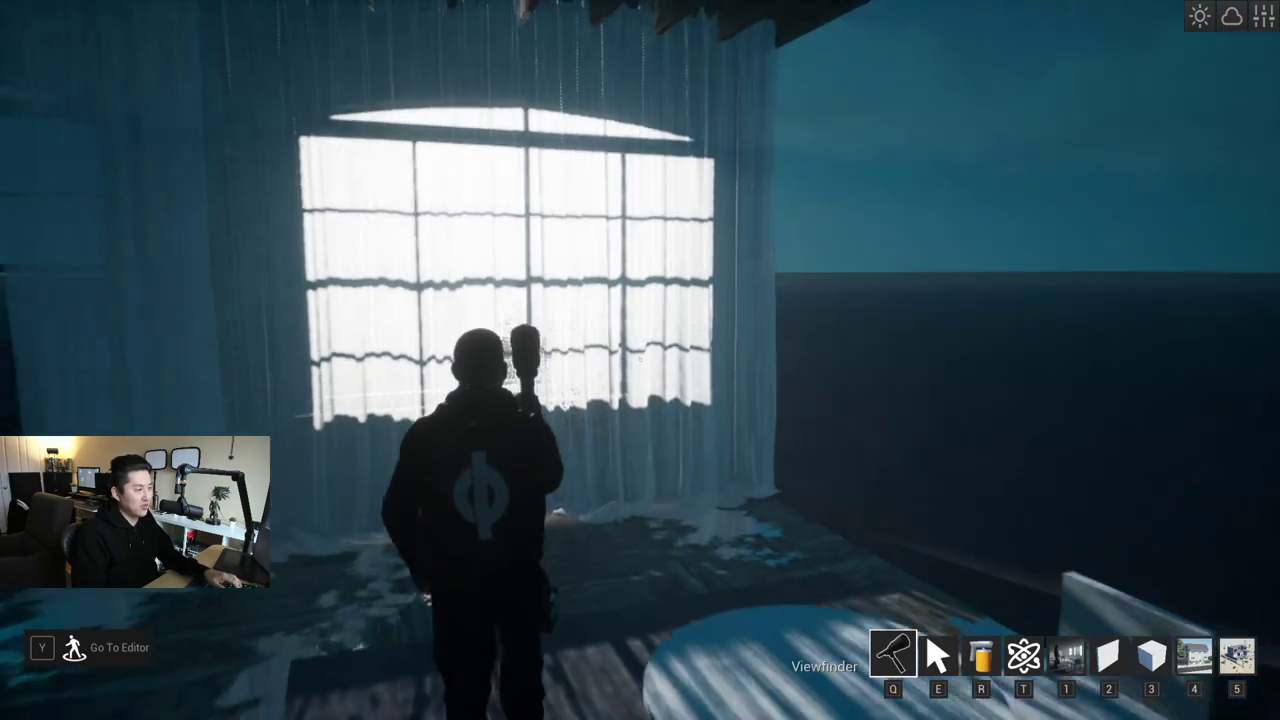
key(s)
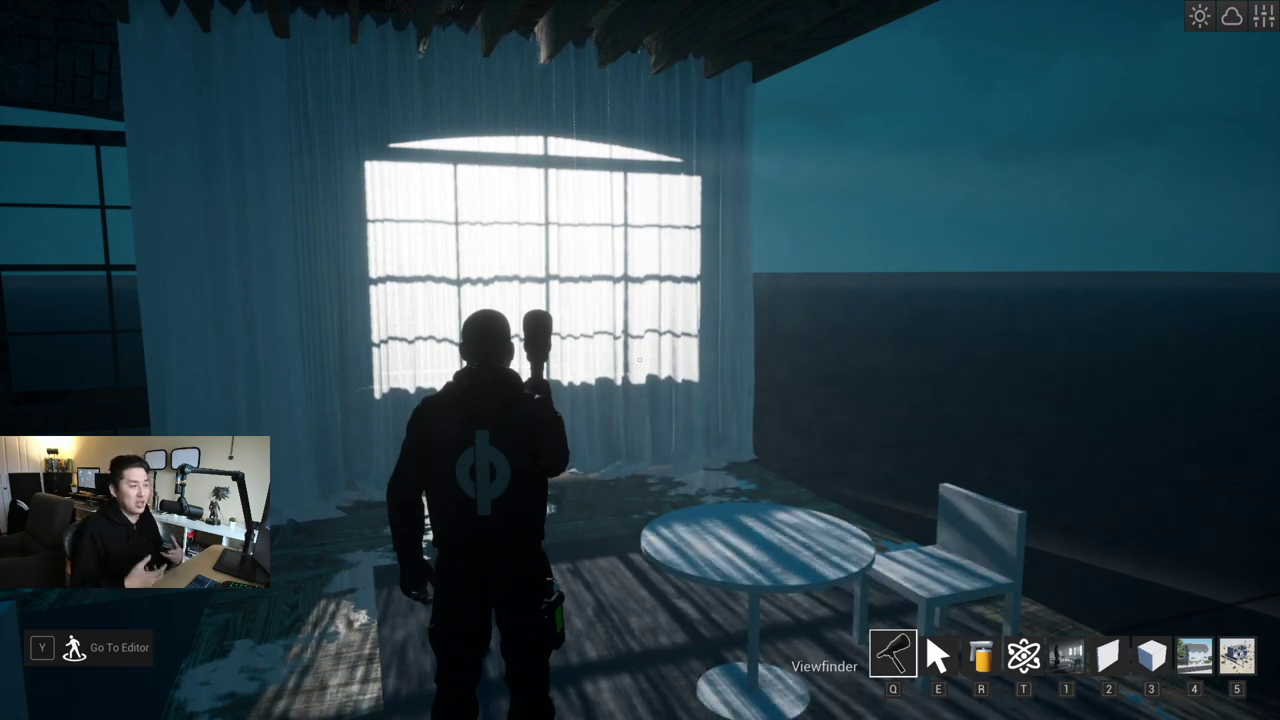
mouse_move(640, 360)
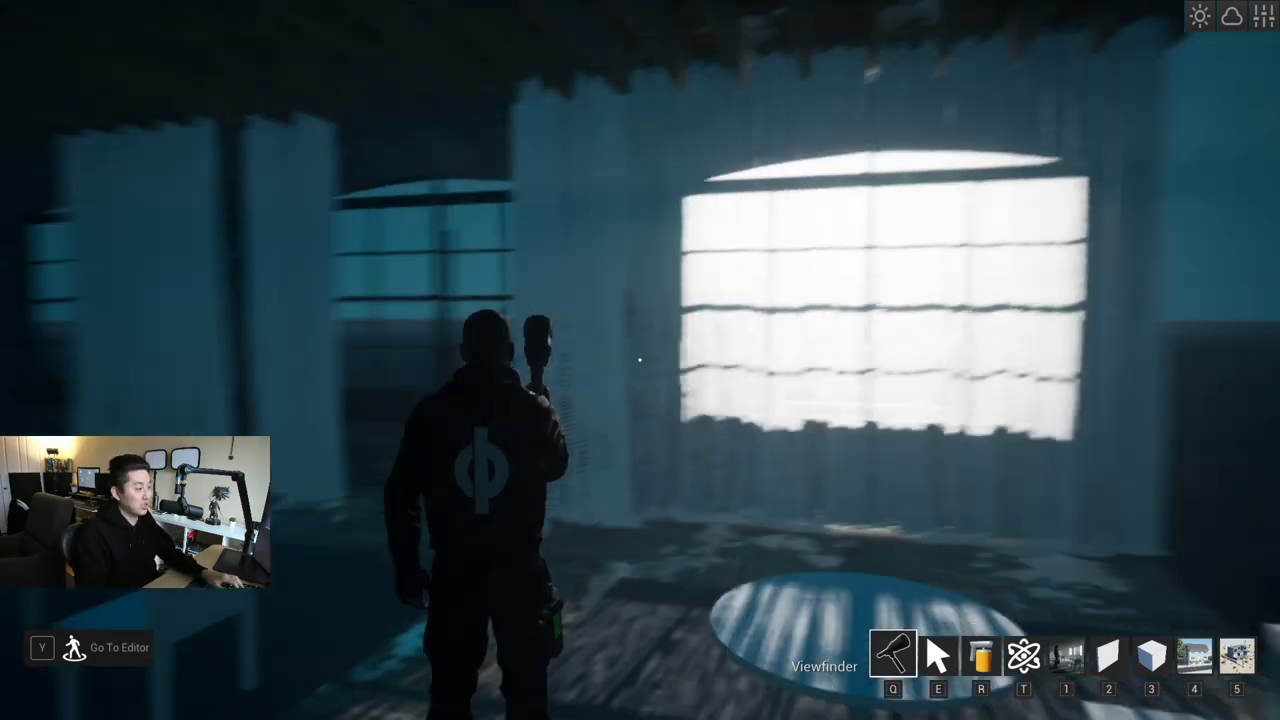
key(a)
Step: Duplicate the mounted light in the editor view and attach the copy to the middle stand
key(y)
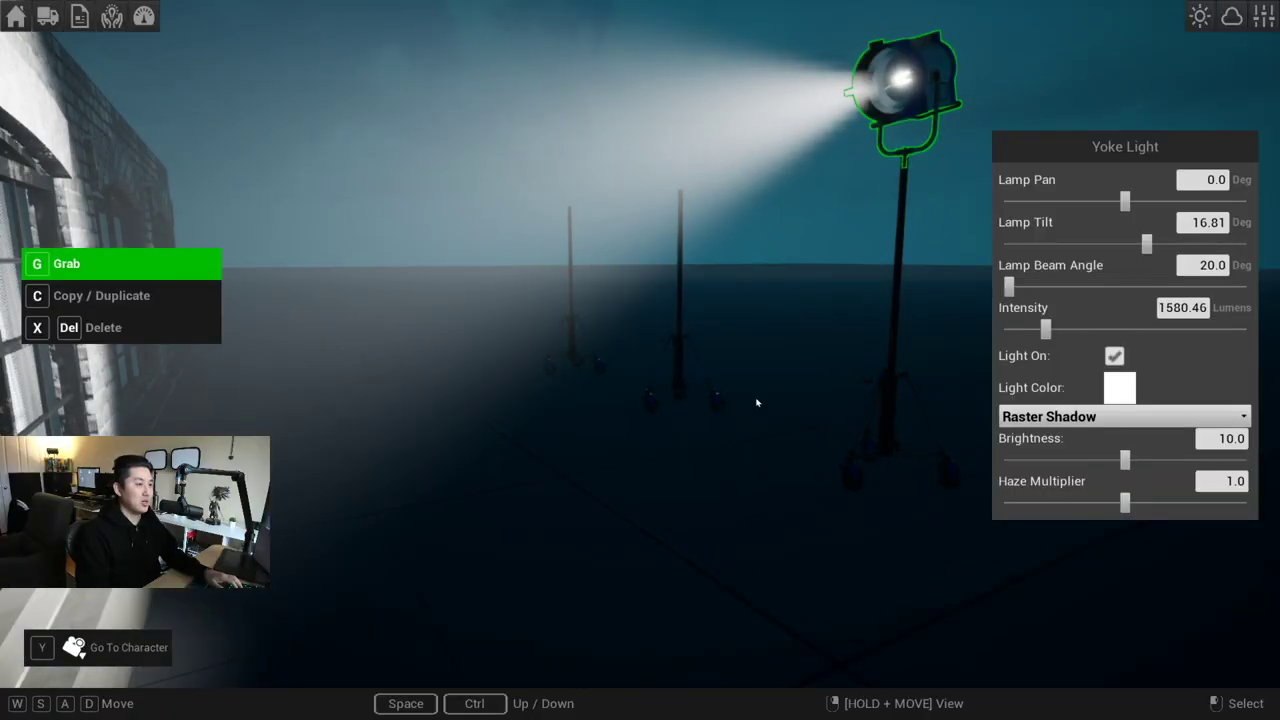
key(w)
right_drag(748, 416, 734, 434)
key(space)
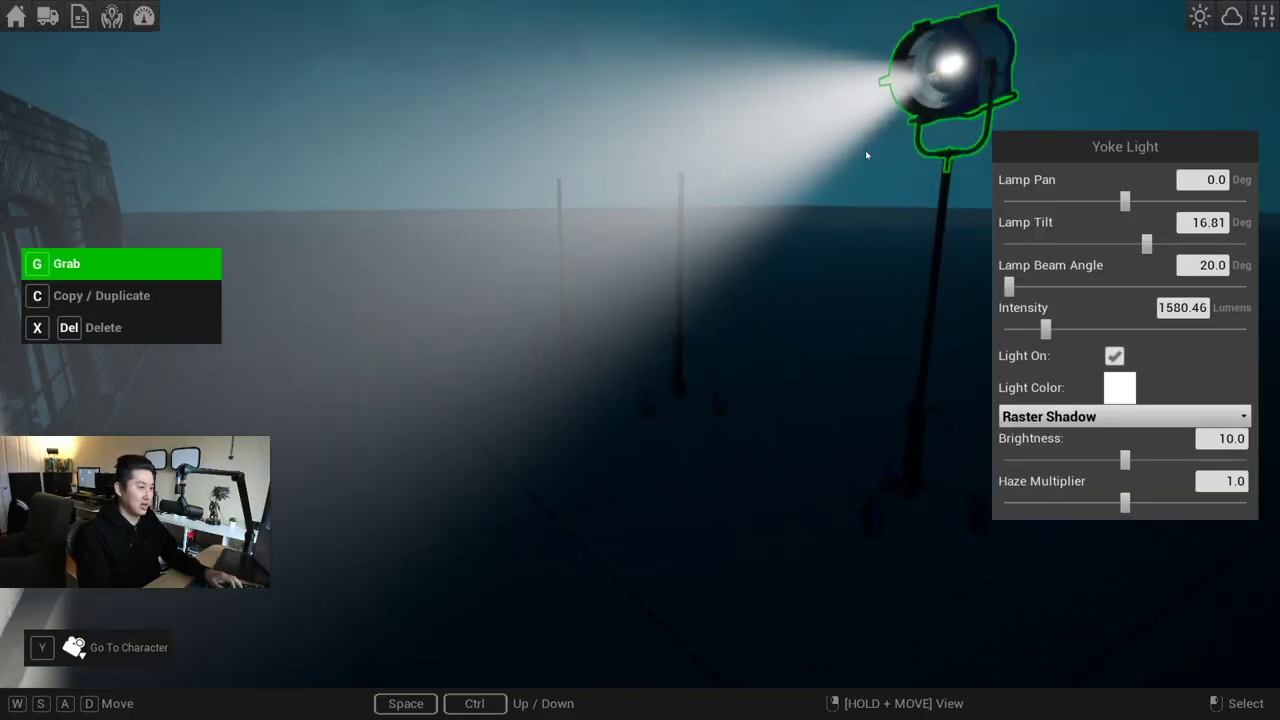
key(c)
click(507, 457)
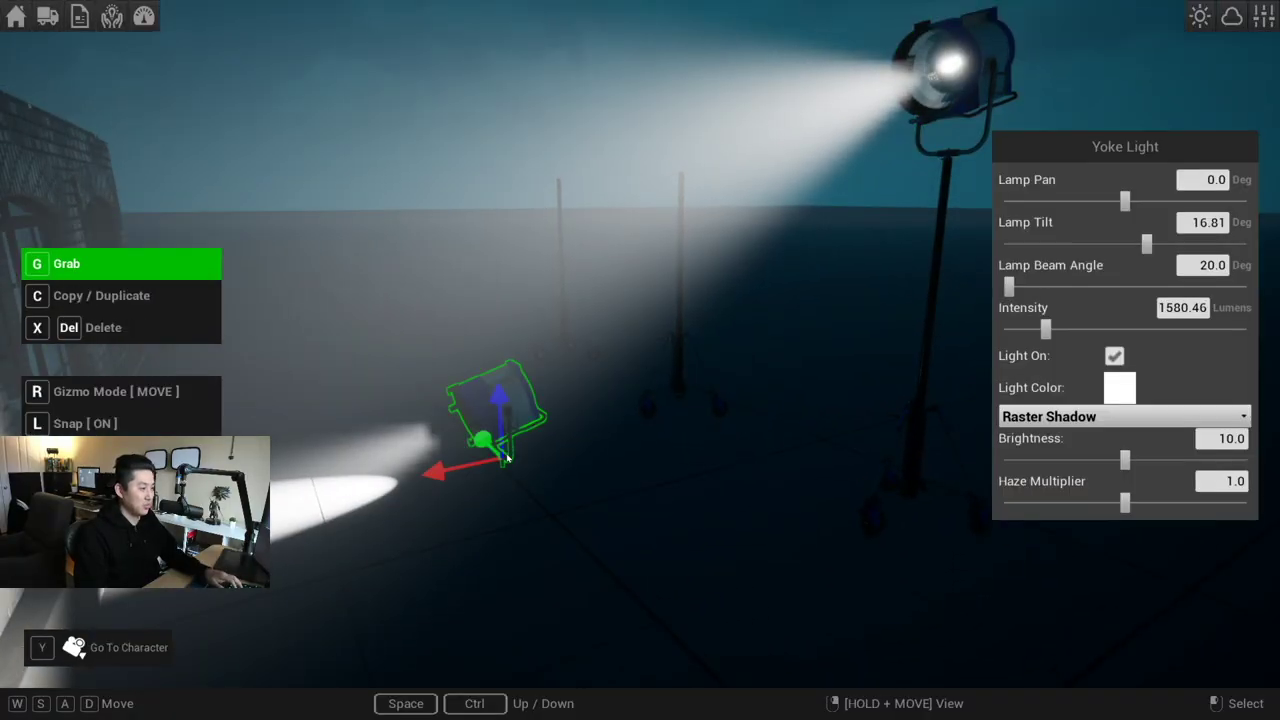
click(673, 370)
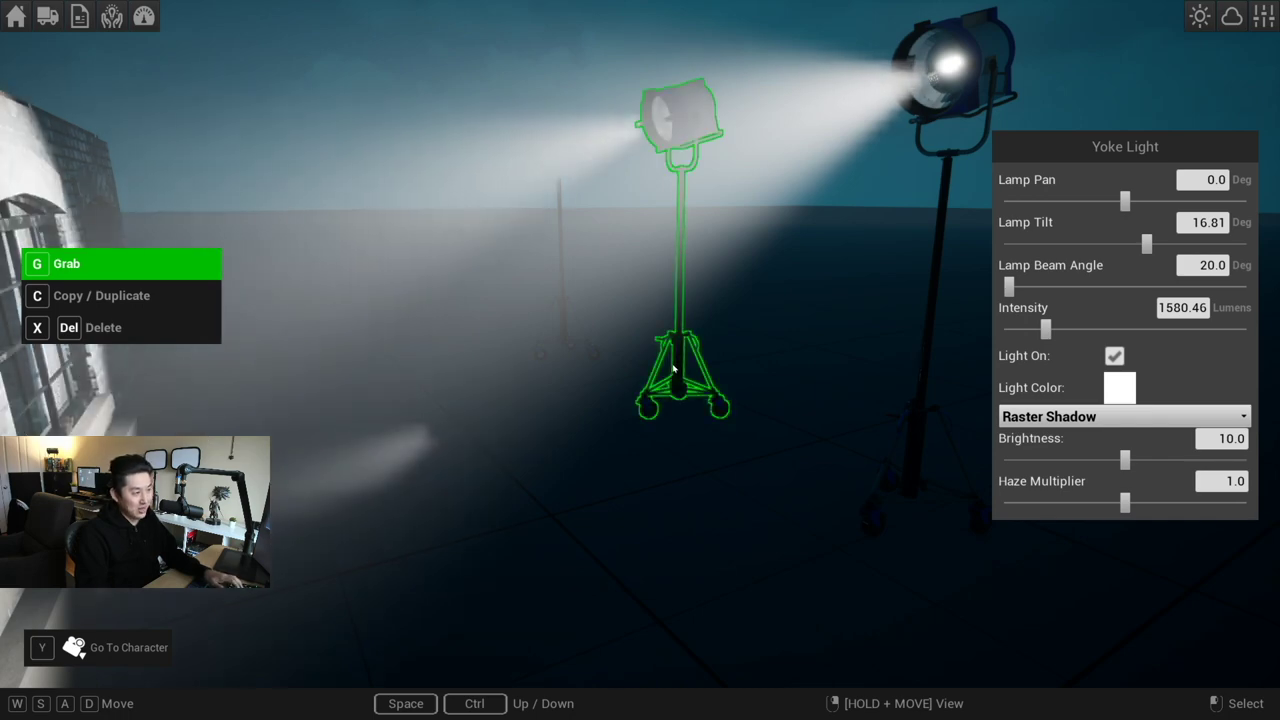
Step: Duplicate the mounted light on the middle stand and attach the copy to the remaining empty far stand
key(w)
key(a)
right_drag(720, 208, 640, 250)
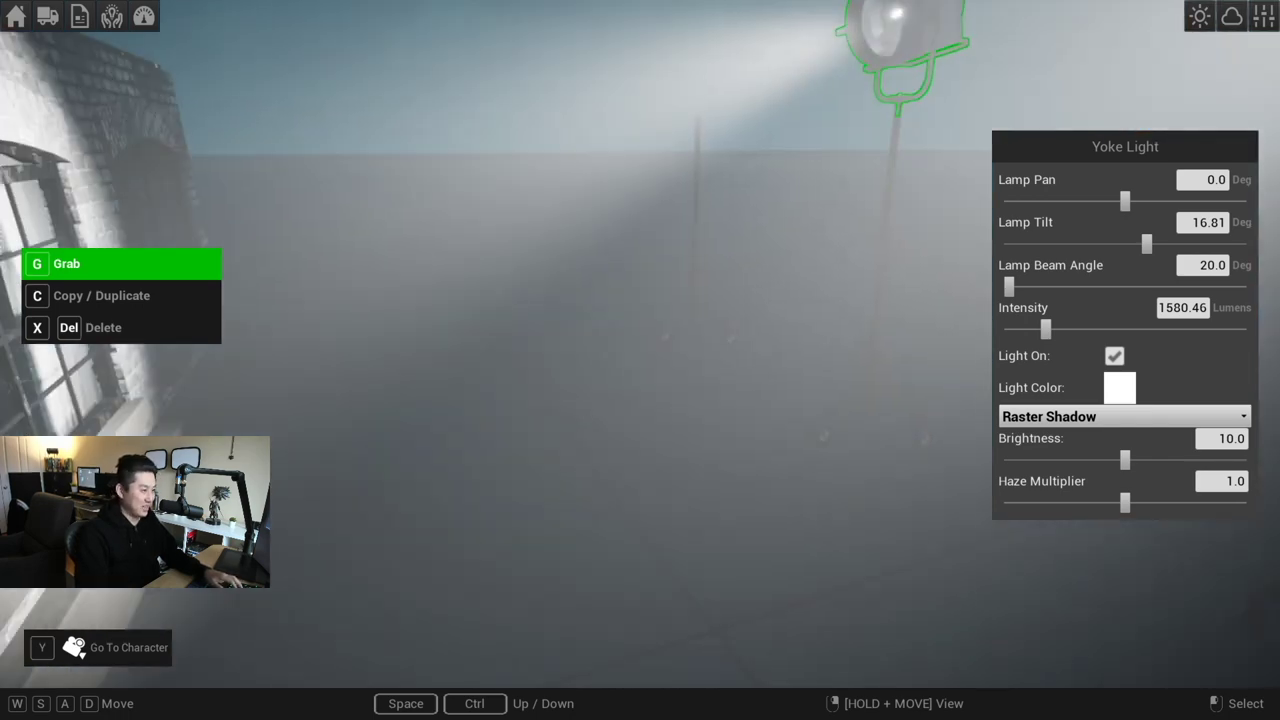
key(c)
click(510, 410)
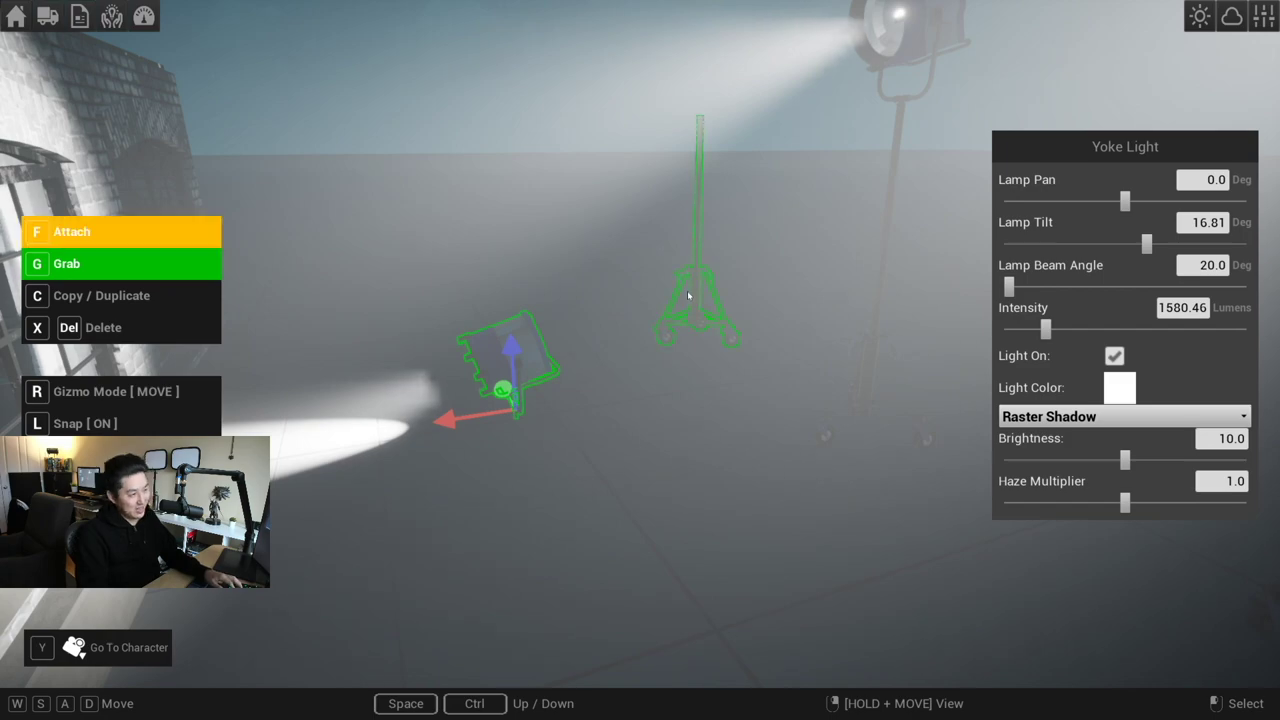
key(f)
click(600, 480)
Step: Return to the character and walk into the room to examine the light coming through all three windows and their curtains
key(s)
right_drag(600, 480, 340, 390)
key(y)
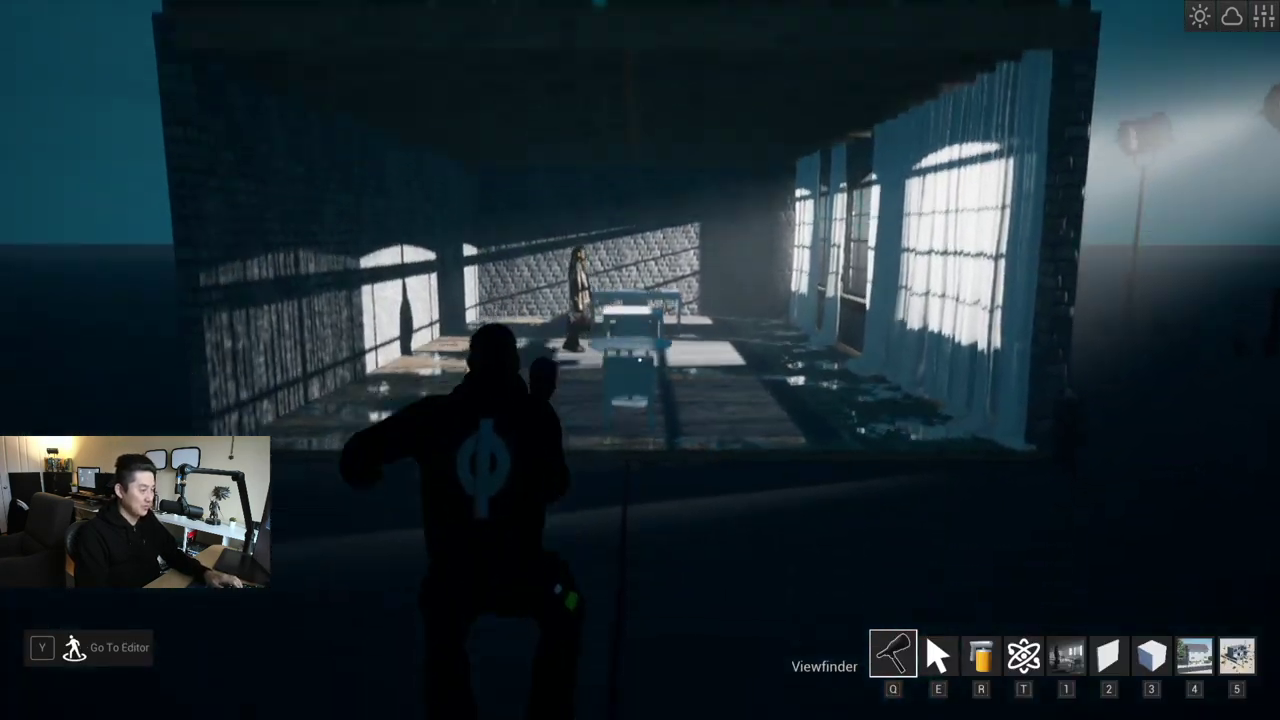
key(w)
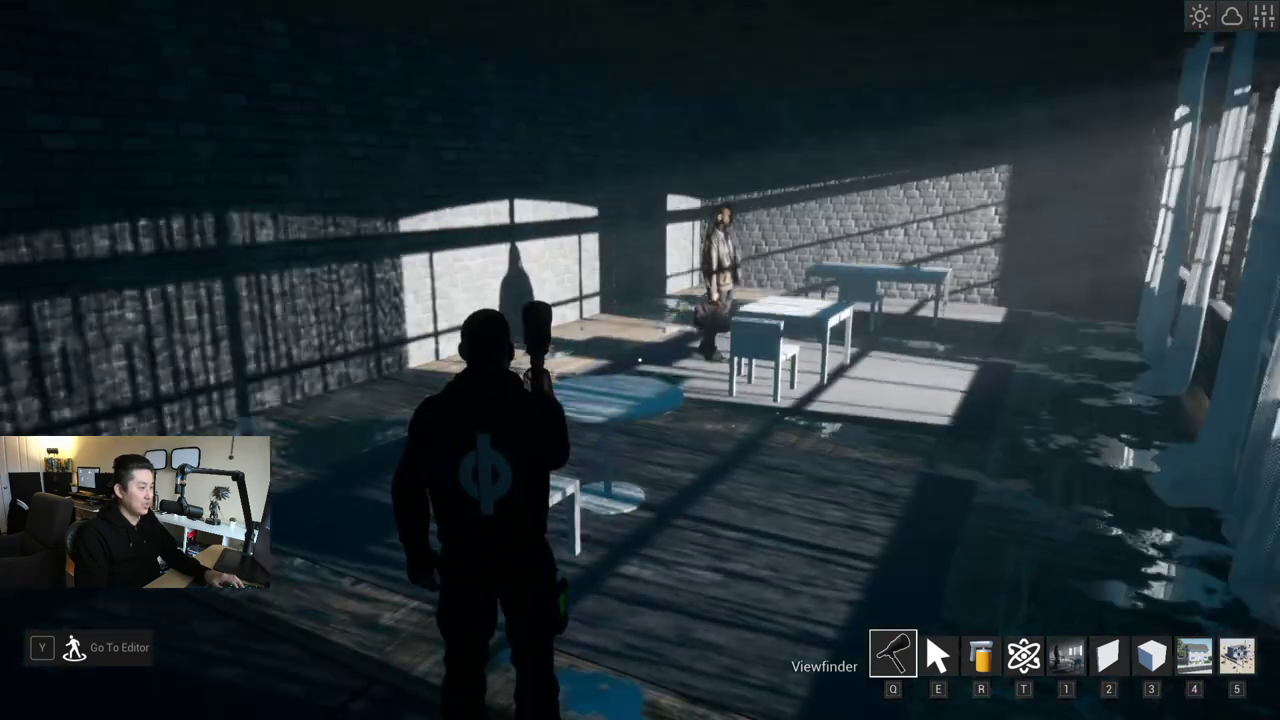
key(w)
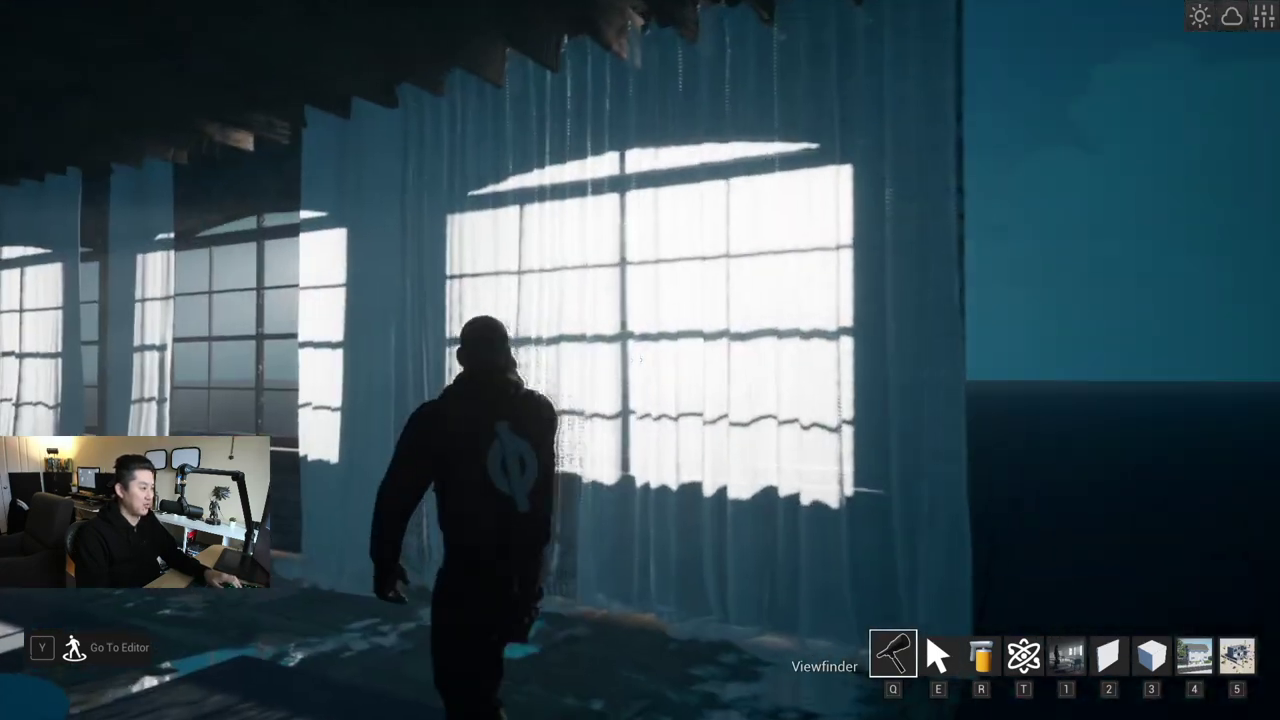
key(w)
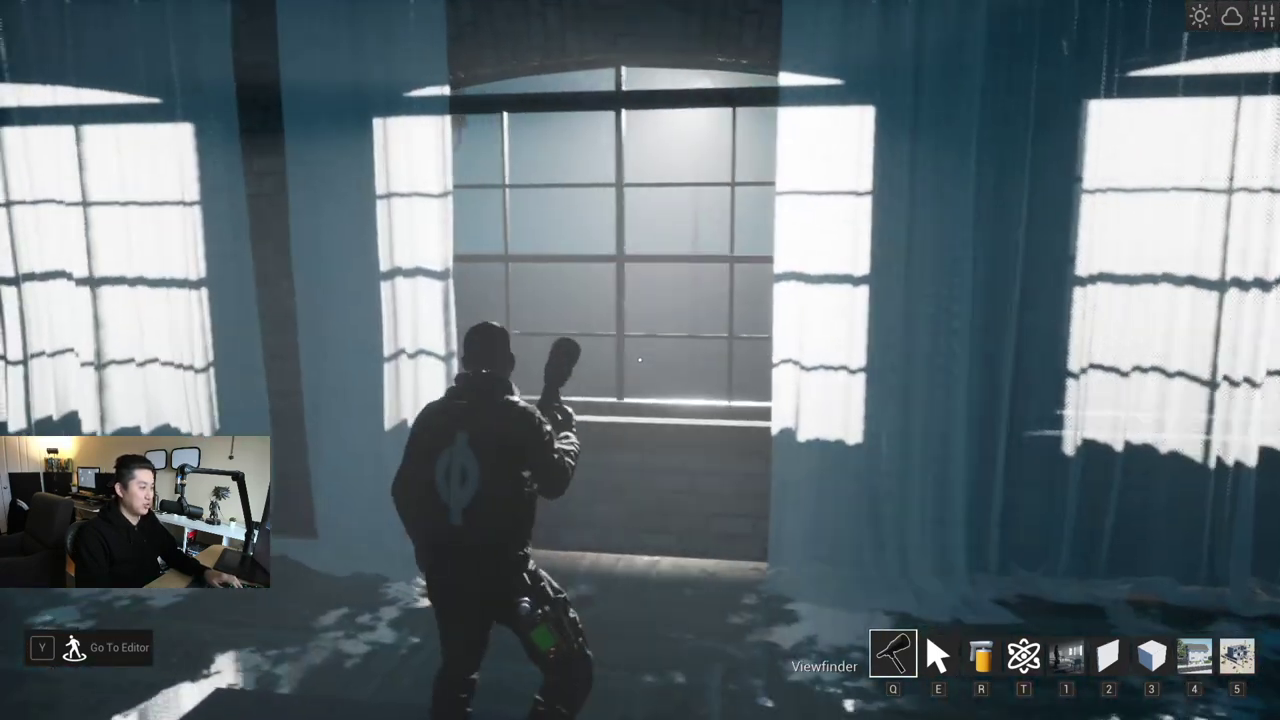
key(w)
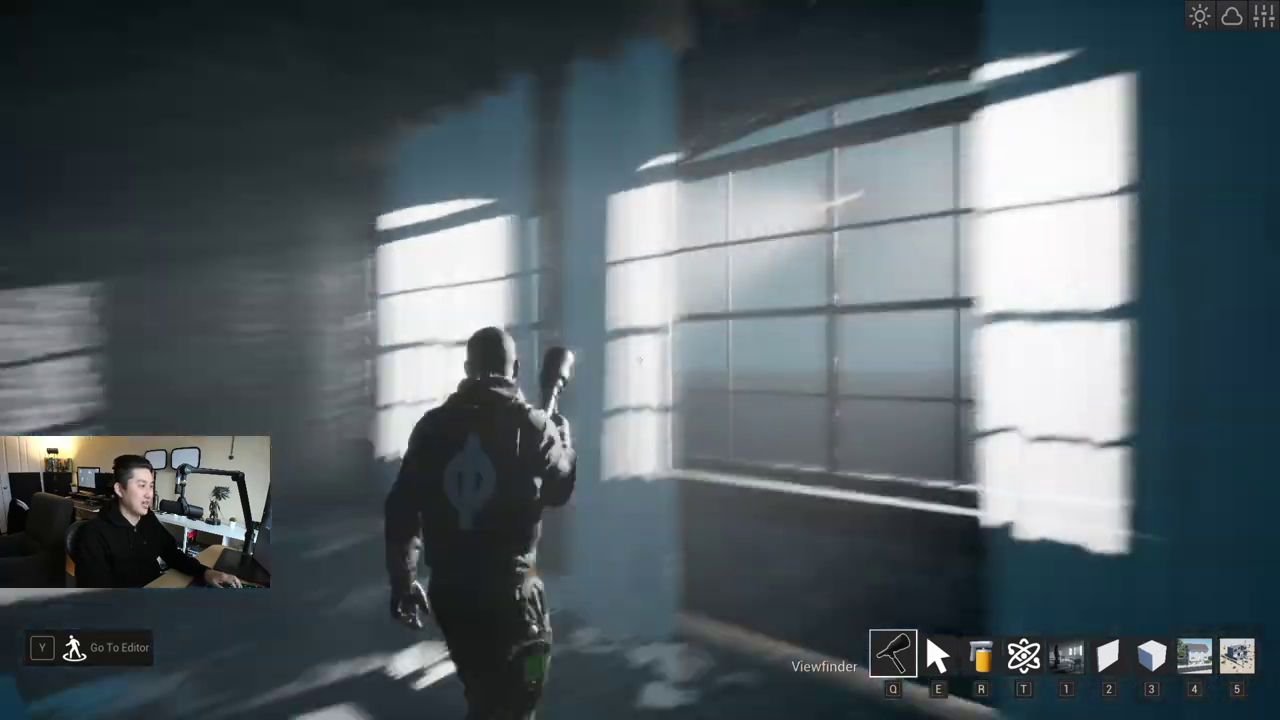
Step: Walk past the standing actor to the far window to examine its backlit curtain and the surrounding brickwork
key(w)
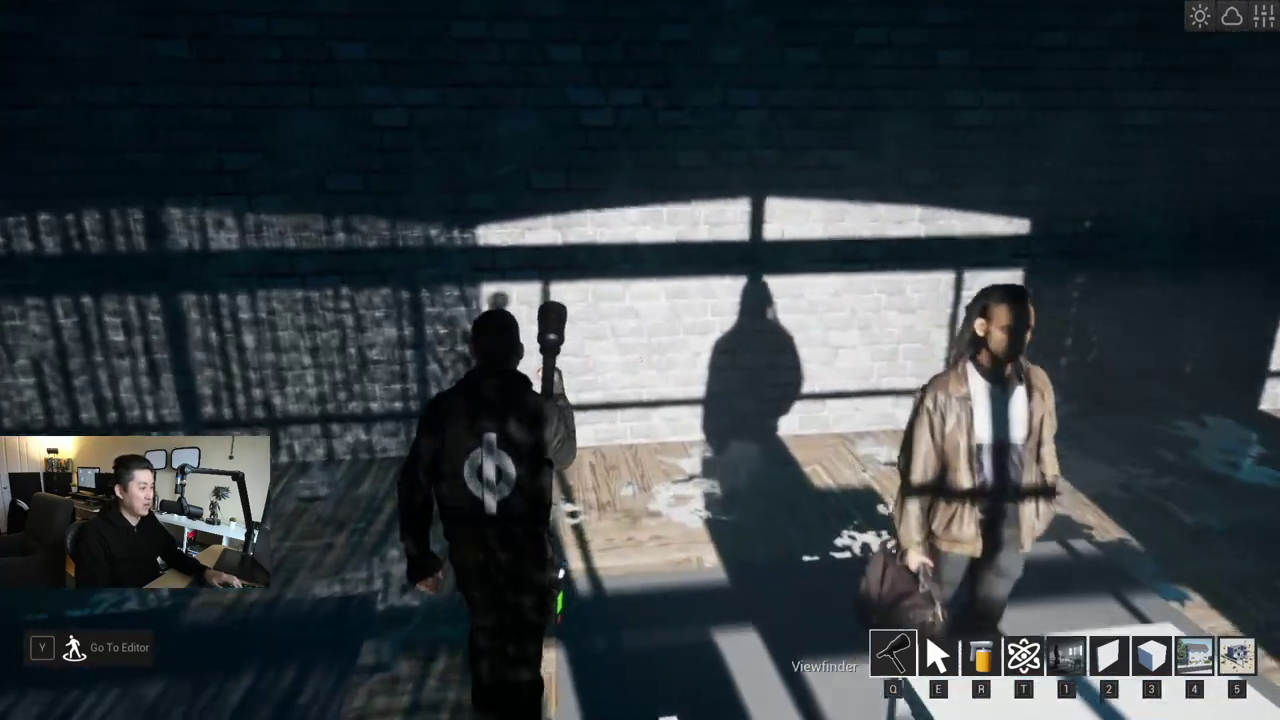
key(w)
key(a)
key(w)
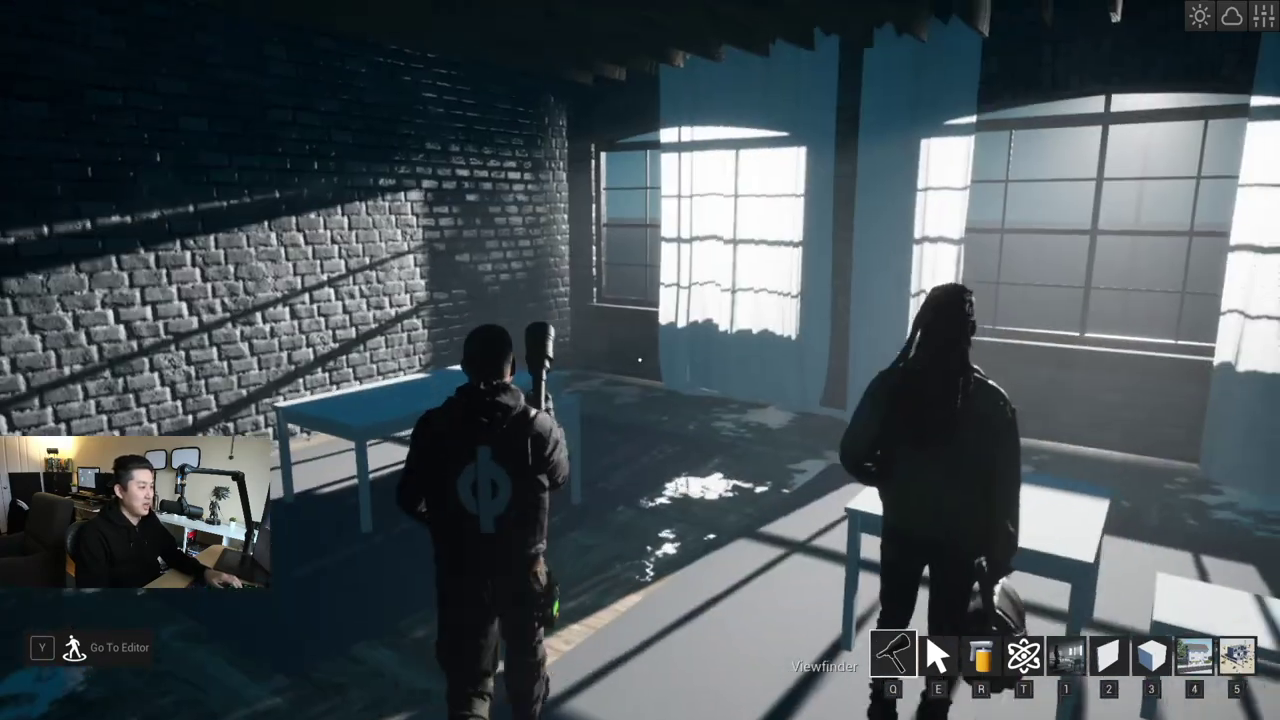
key(w)
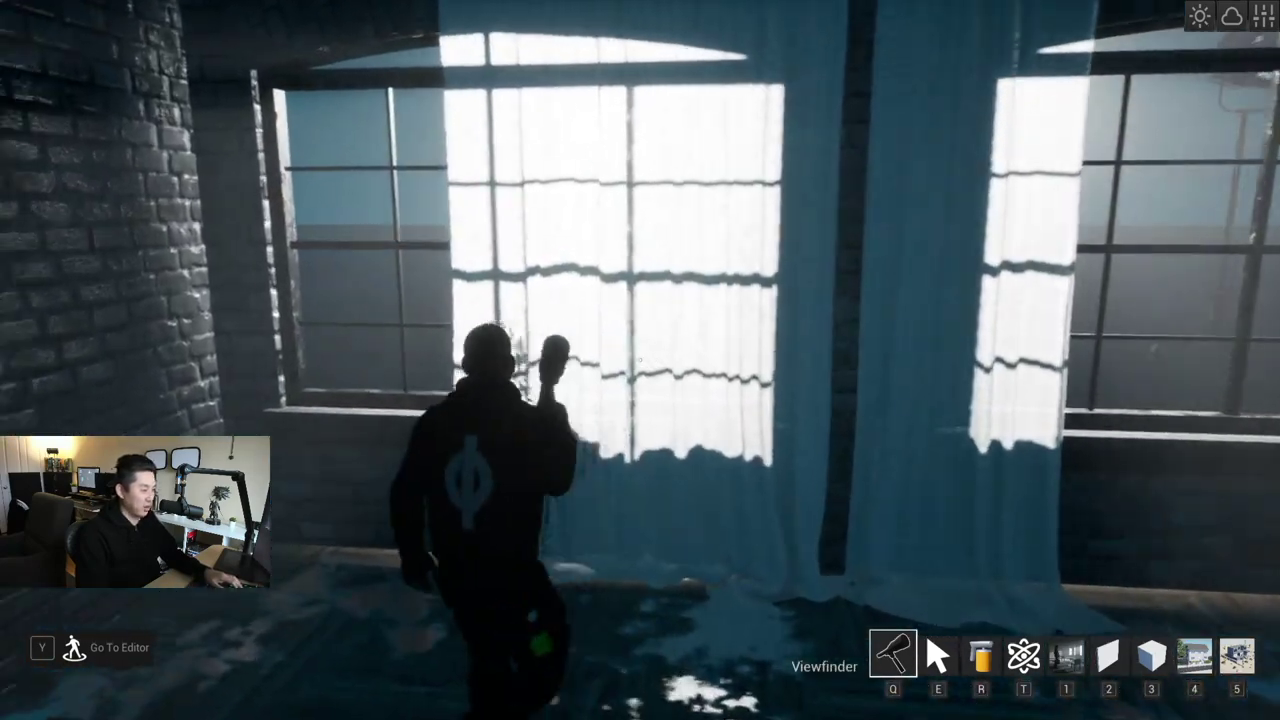
key(s)
key(s)
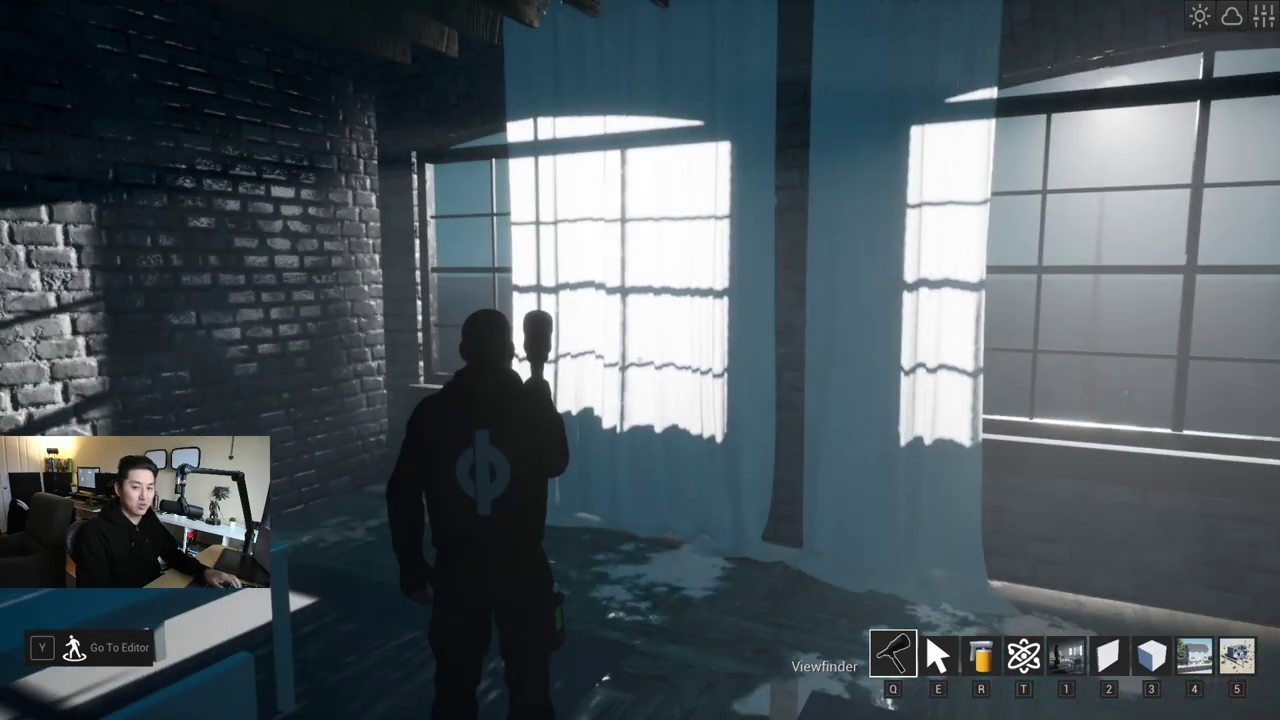
Step: Walk along the far brick corner and around the tables to examine the window shadows, then approach the far curtain again
key(w)
key(w)
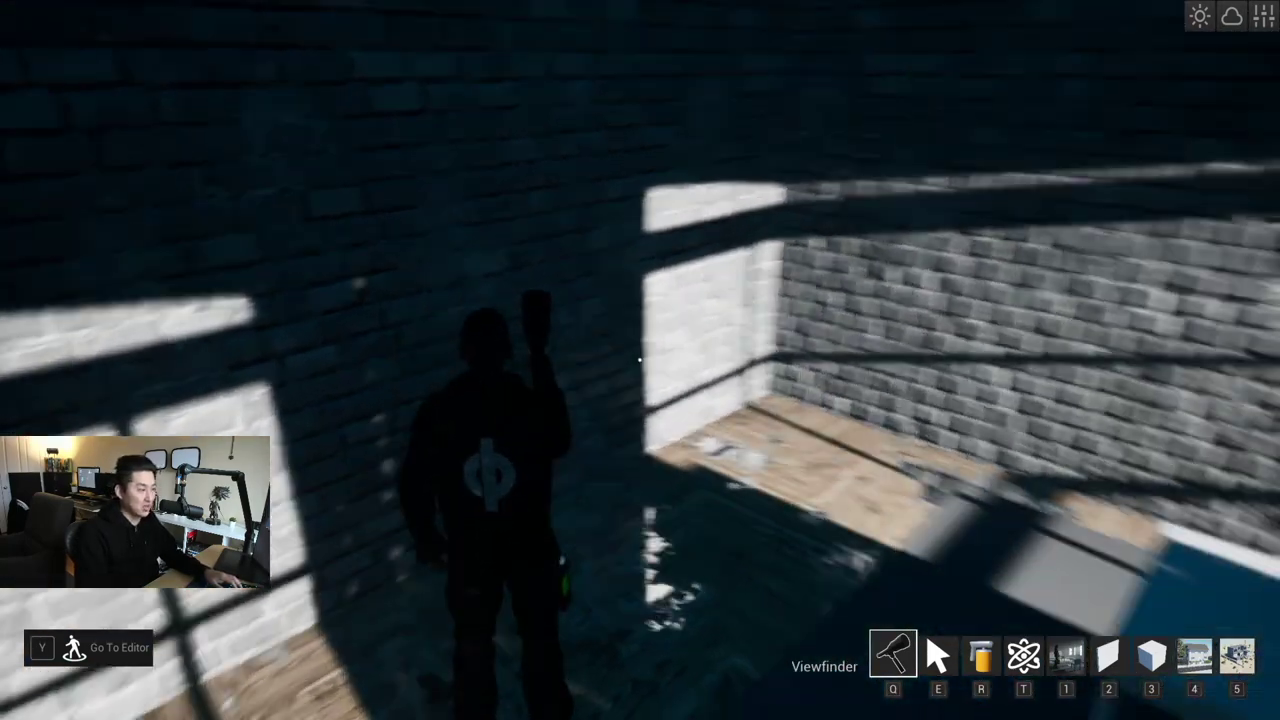
key(w)
key(w)
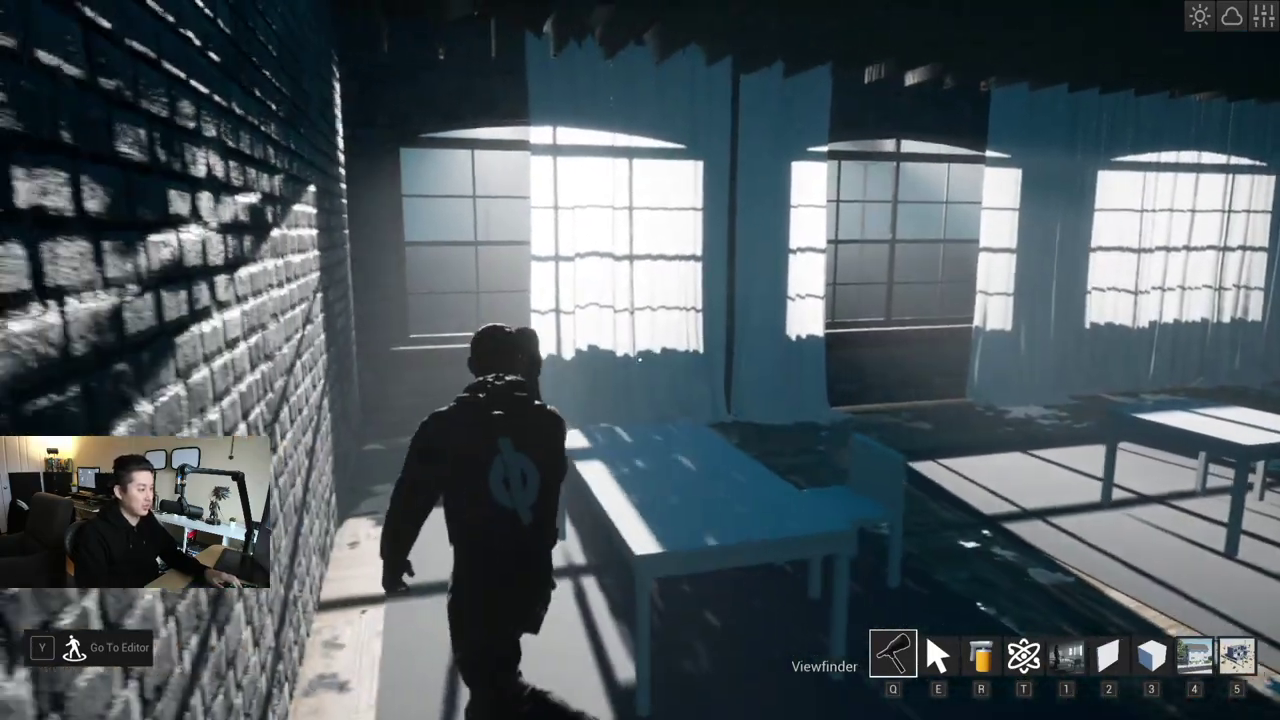
key(w)
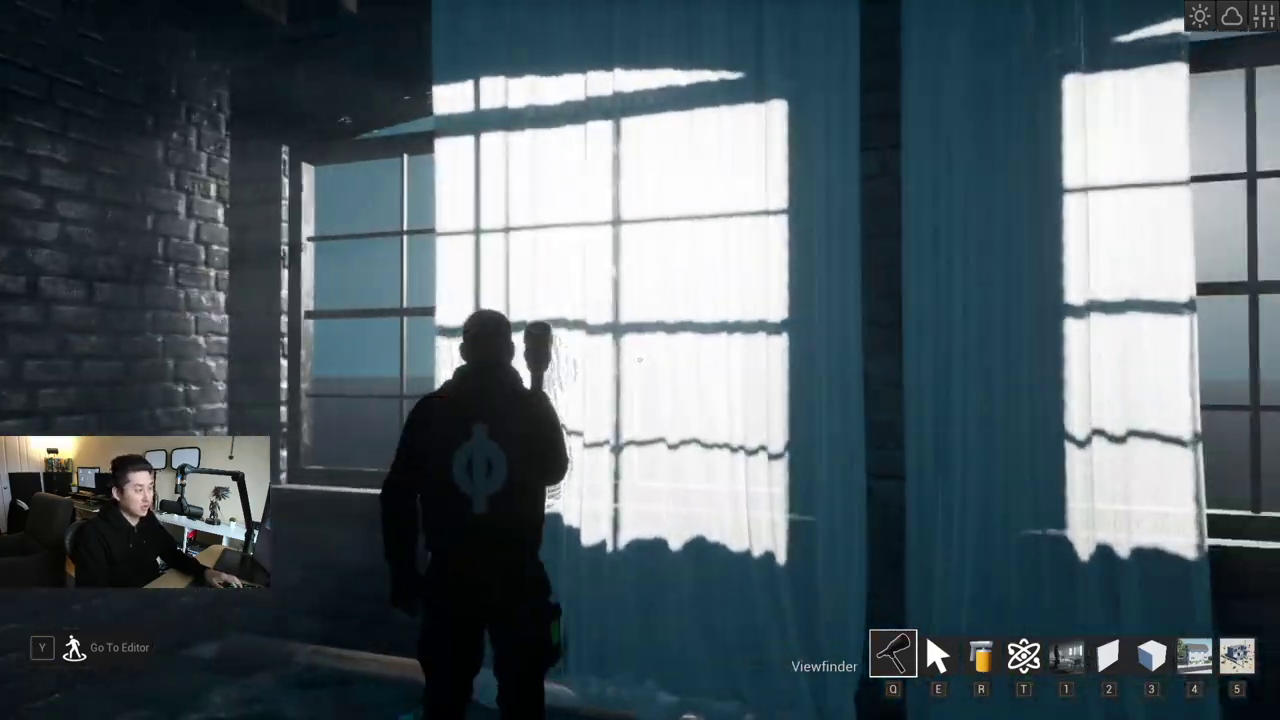
key(w)
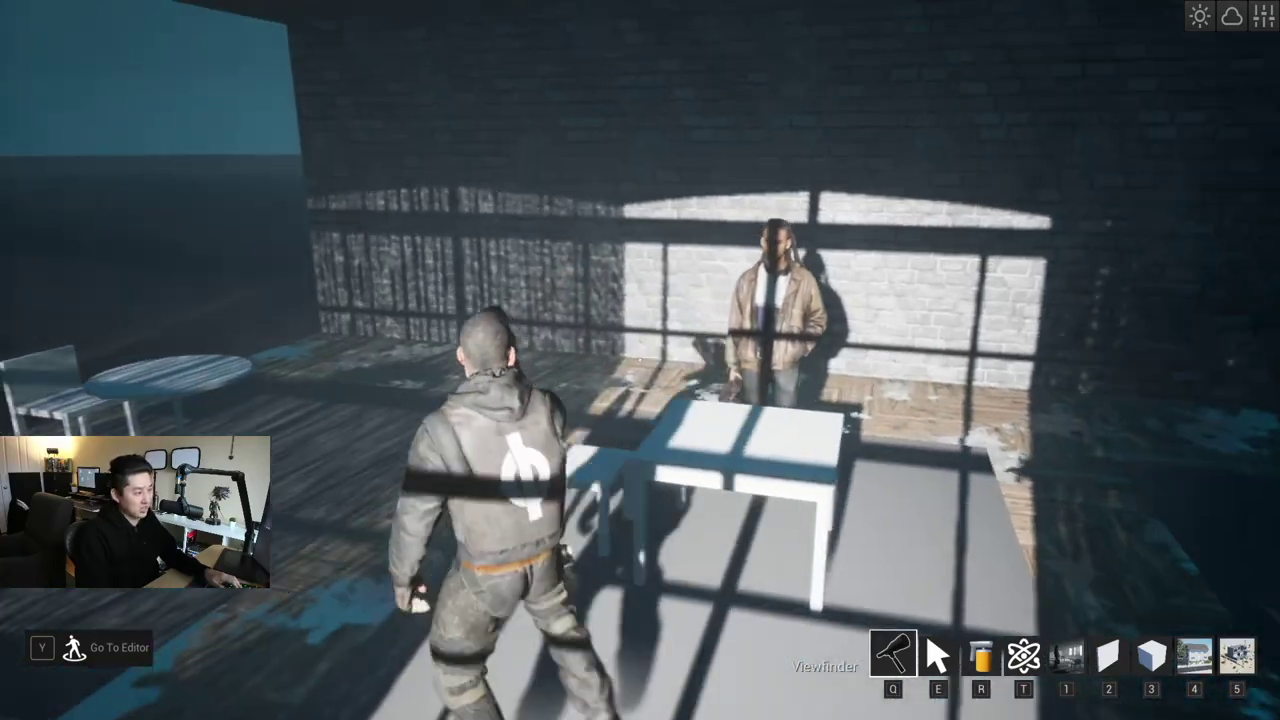
Step: Walk along the back brick wall to compare the curtain-filtered and bare window shadow patterns with the nearest curtained window
key(s)
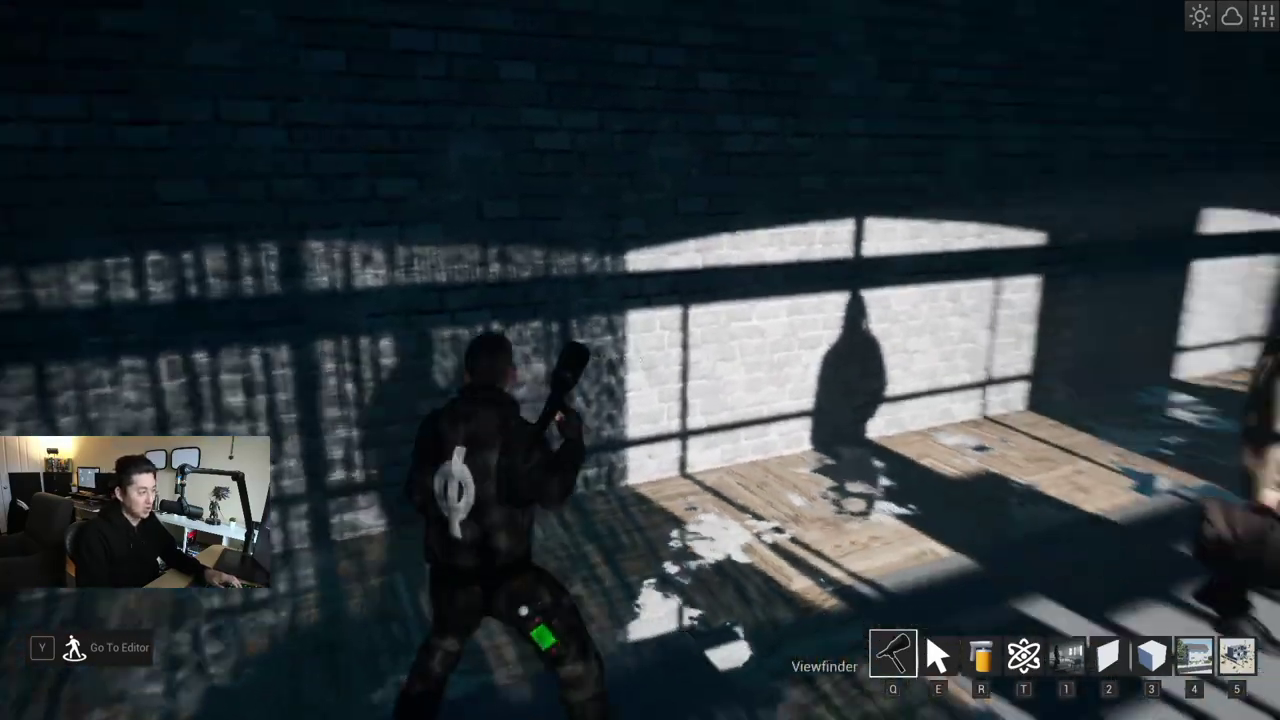
key(s)
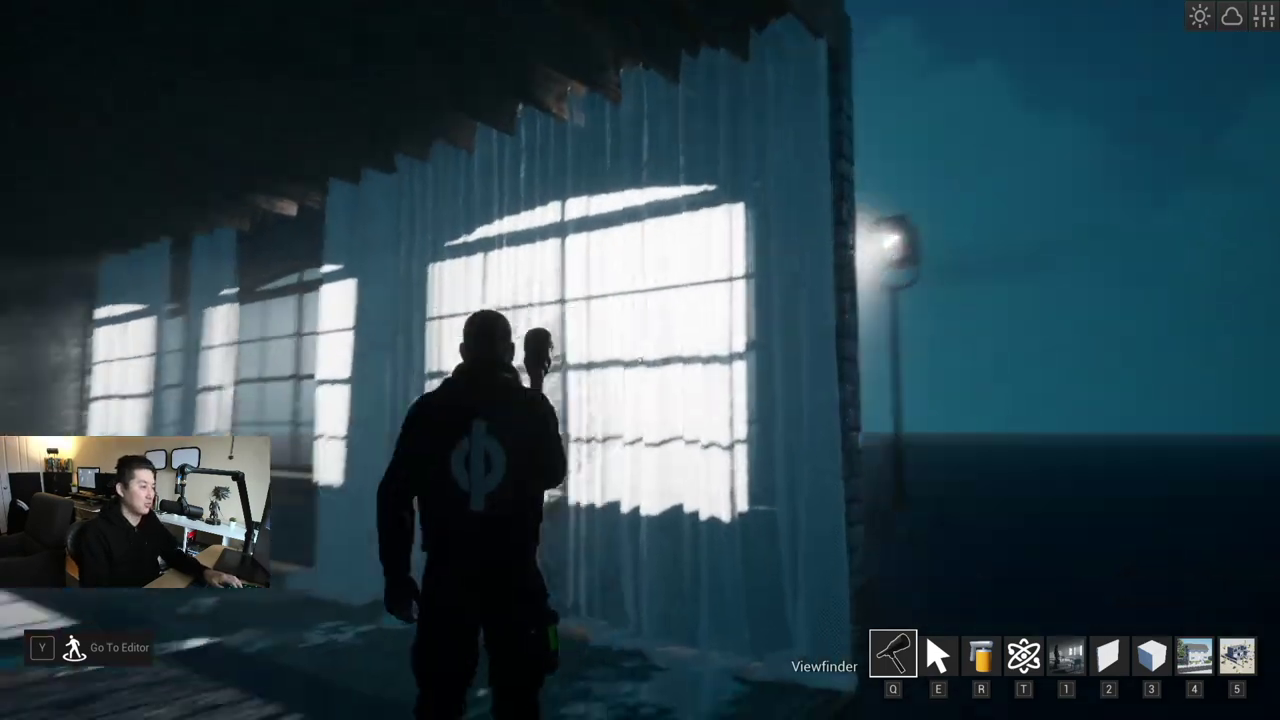
key(w)
key(w)
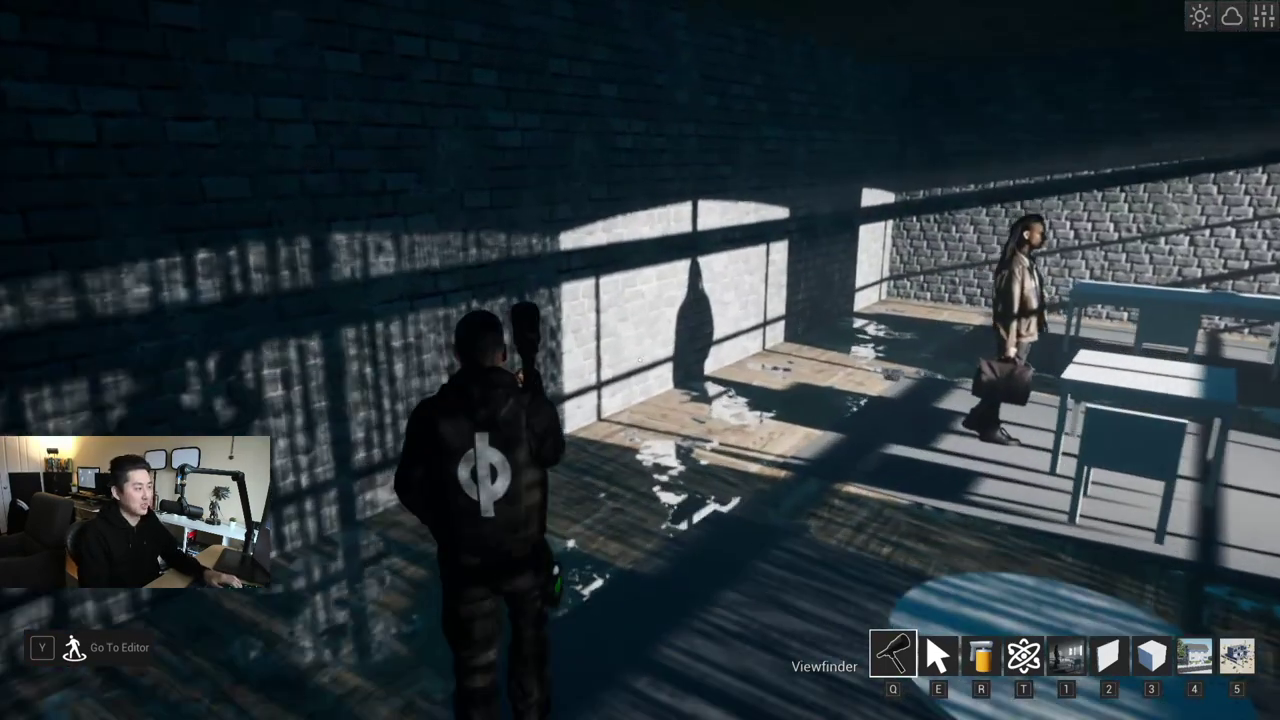
key(w)
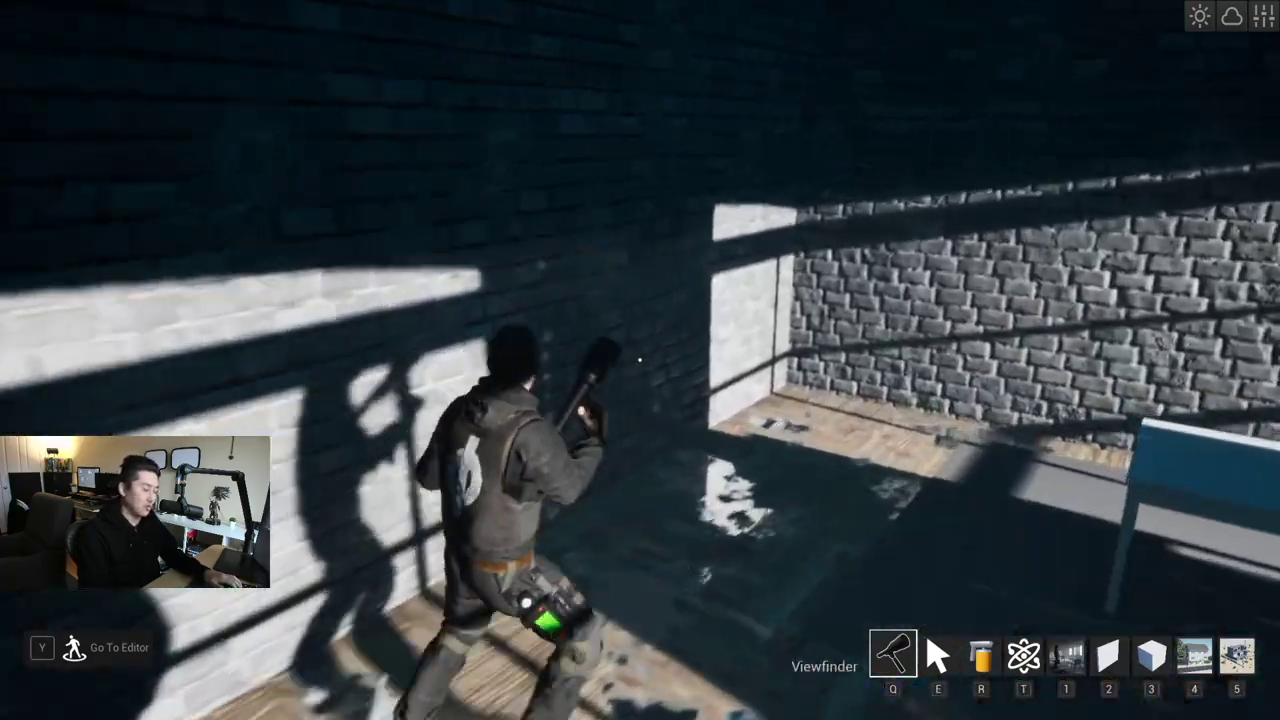
key(w)
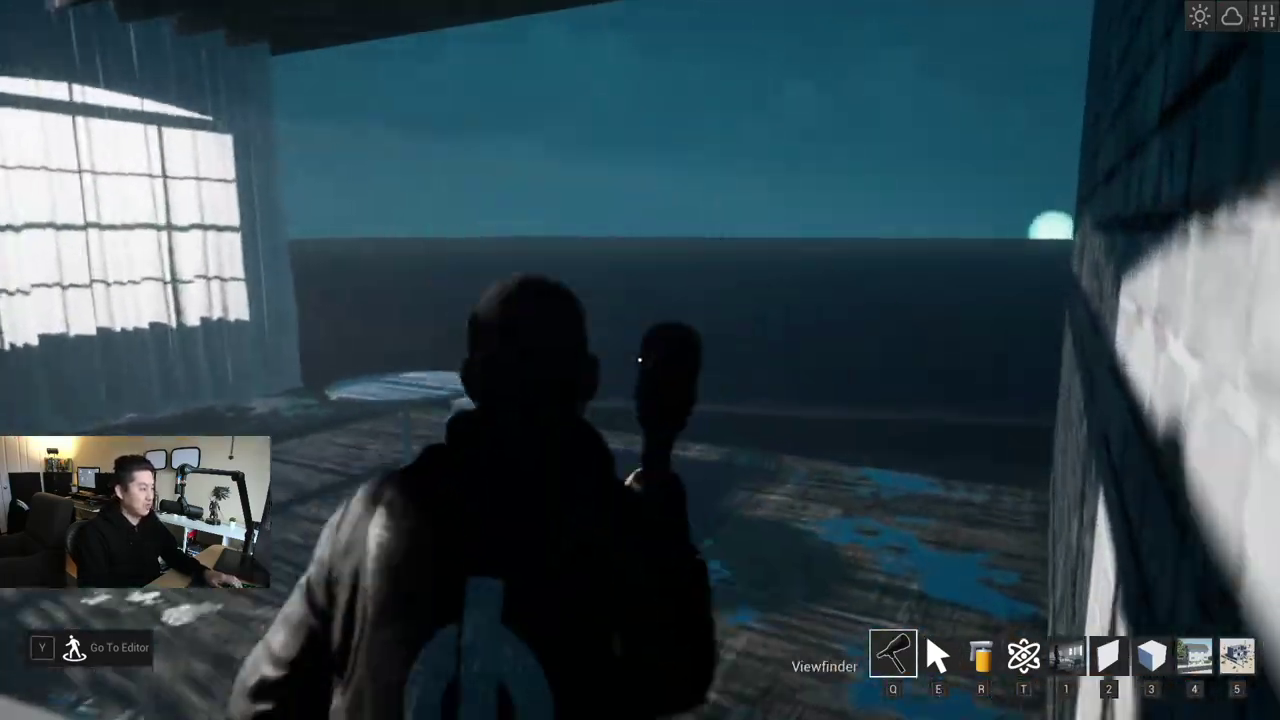
key(w)
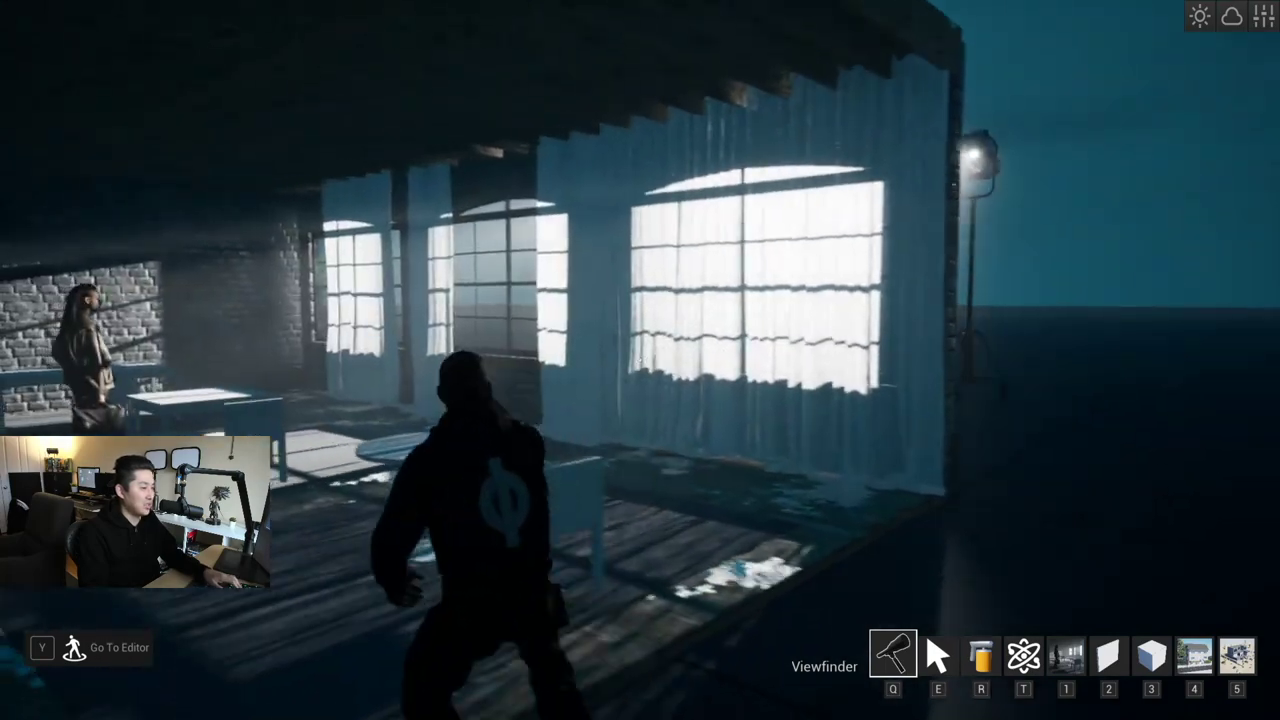
Step: View the windows from behind the actor and back out of the room to examine the whole lit set from outside
key(a)
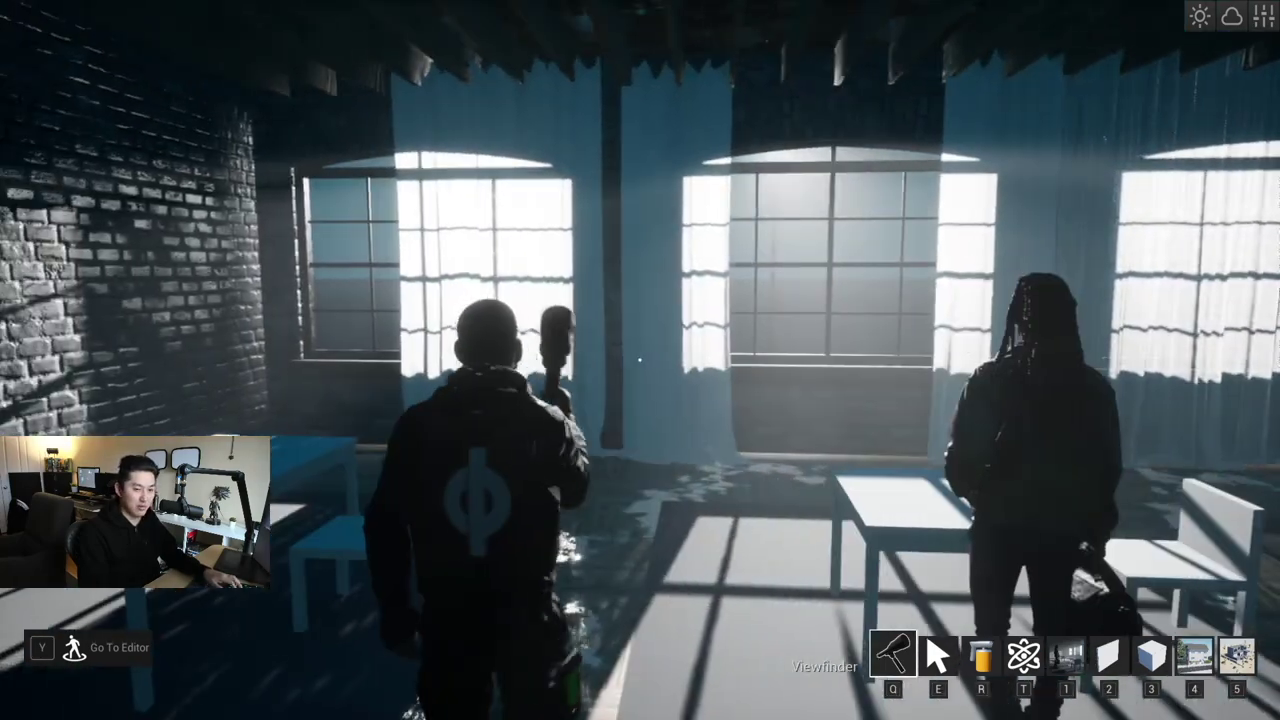
key(d)
key(s)
key(d)
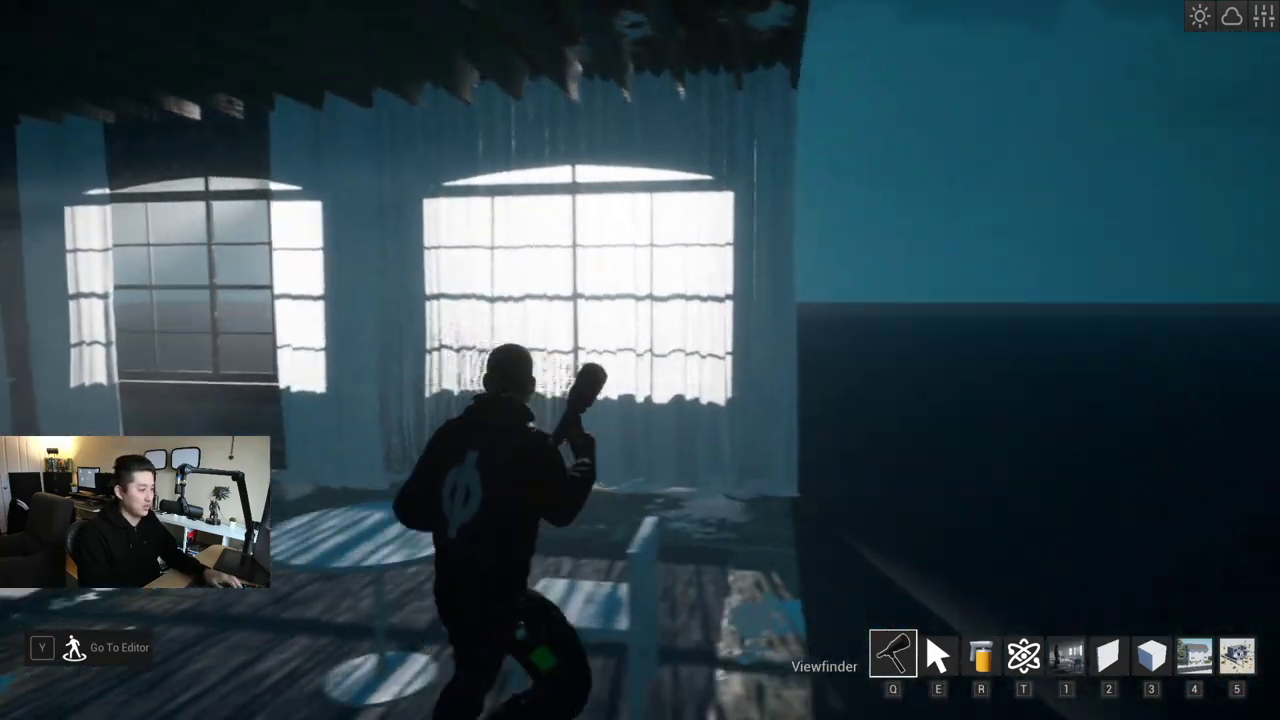
key(s)
key(a)
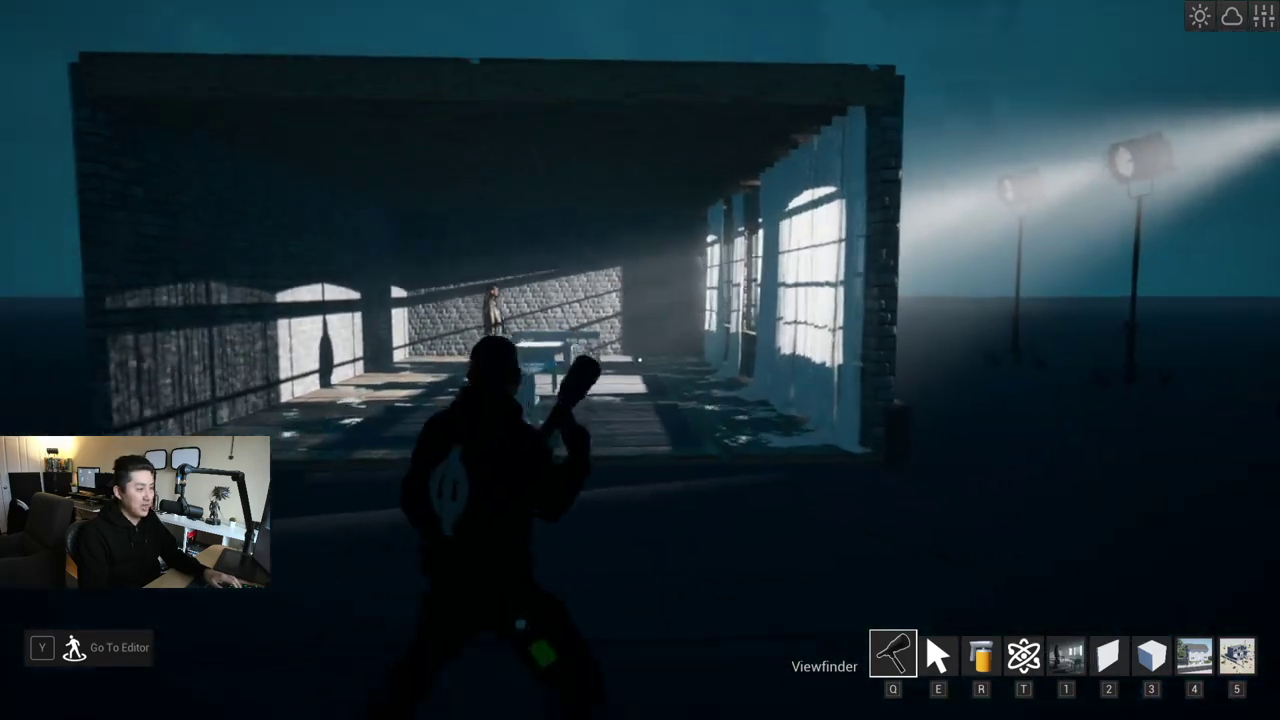
key(w)
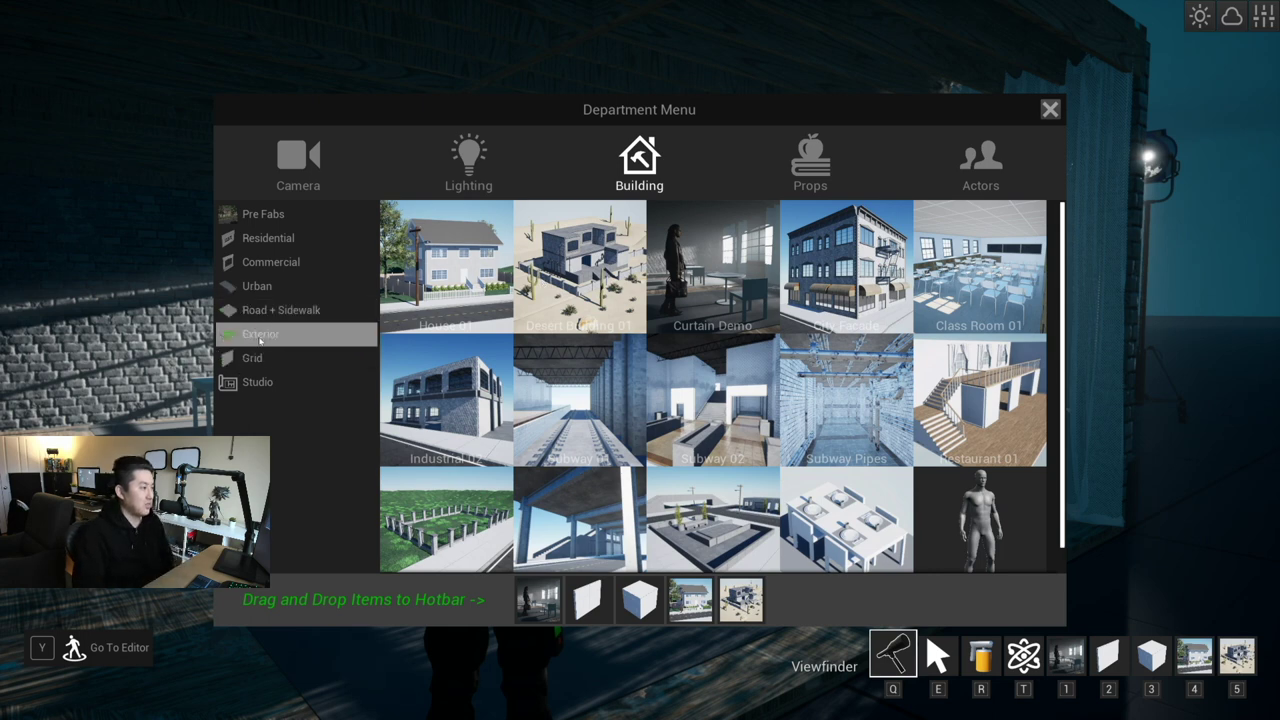
Step: Browse the Exterior terrain, rock, sand and water pieces and the Residential building pieces
click(300, 334)
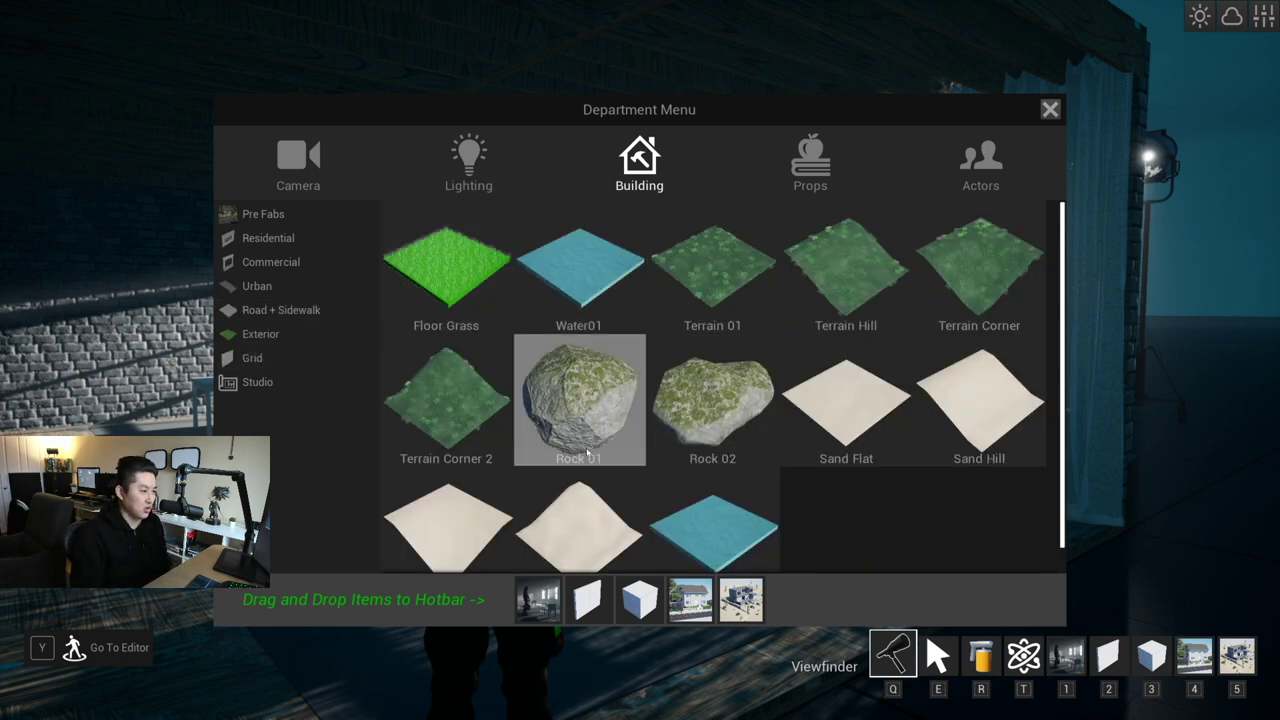
scroll(565, 470, down, 1)
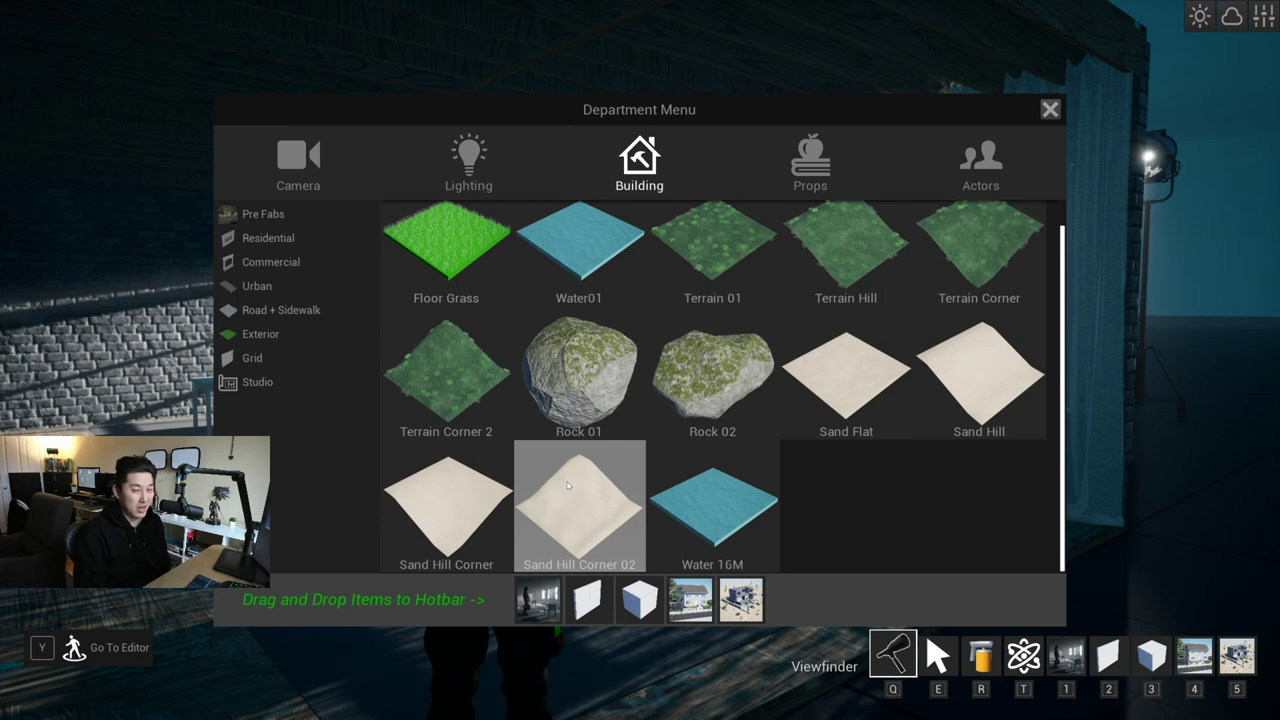
scroll(563, 484, up, 1)
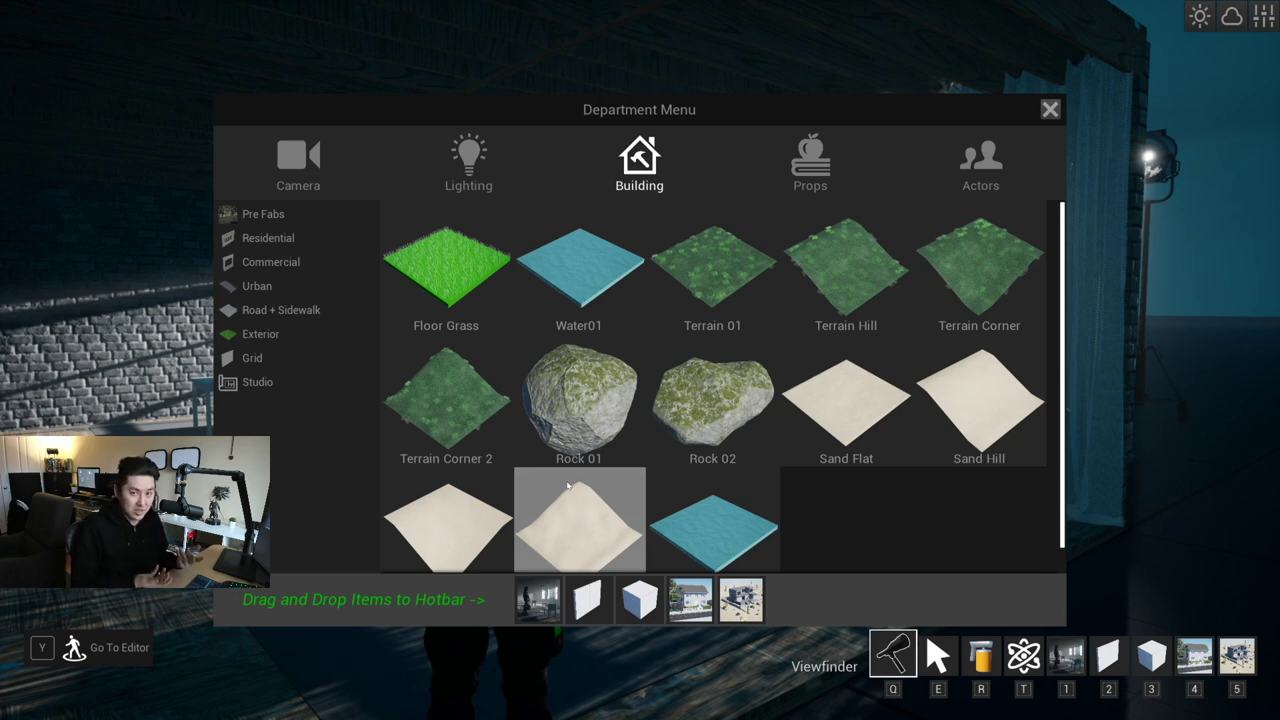
click(294, 240)
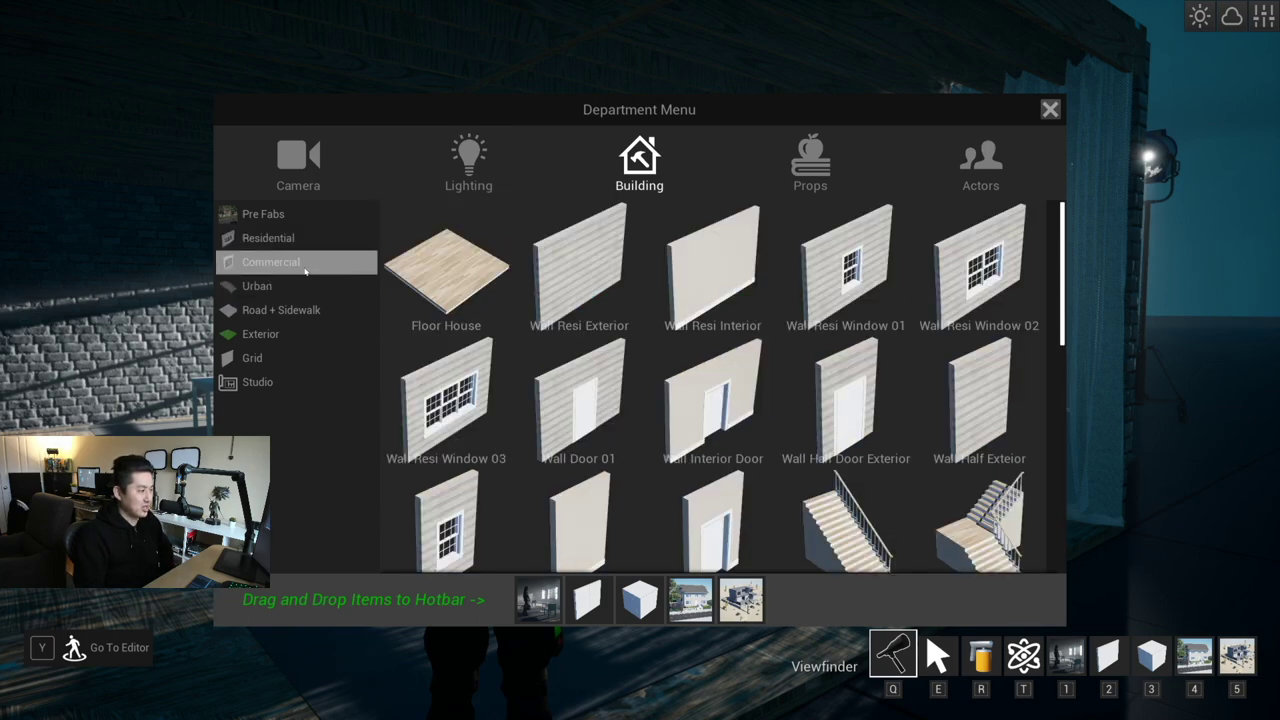
scroll(643, 362, down, 2)
scroll(643, 362, down, 2)
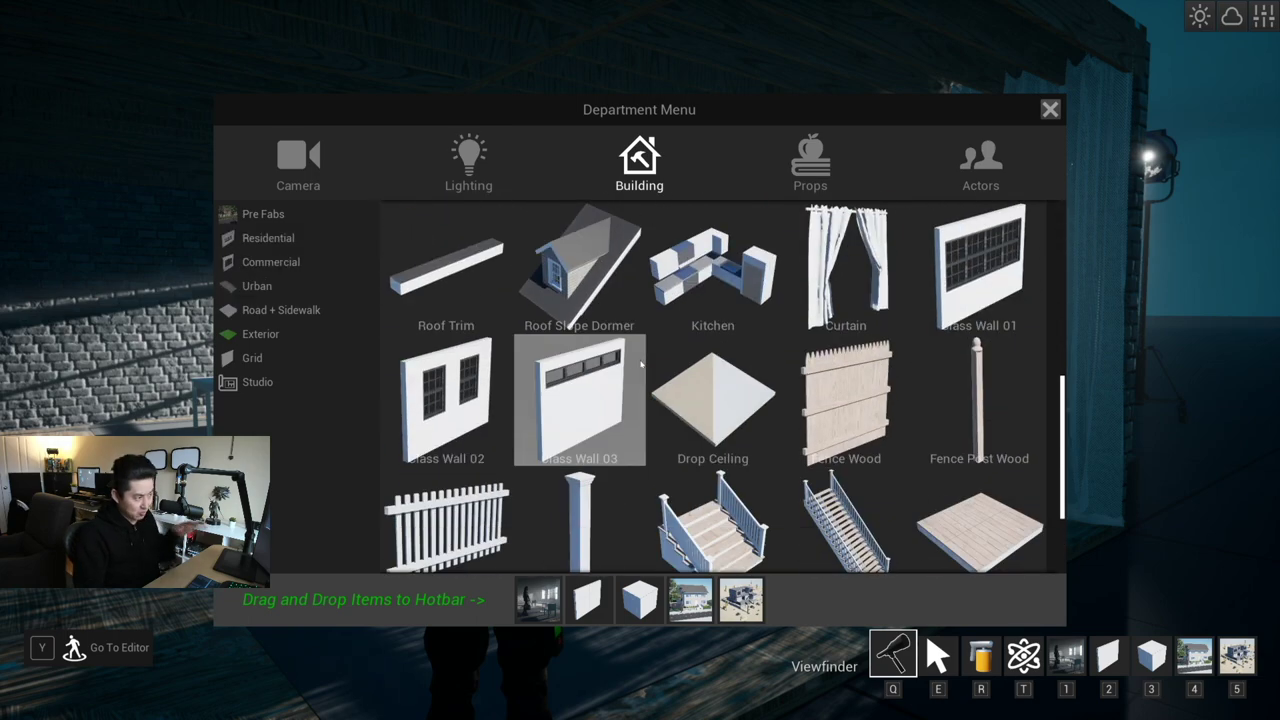
Step: Browse the full range of warehouse, subway, pipe, fence and curtain wall building pieces
click(260, 334)
scroll(580, 390, down, 3)
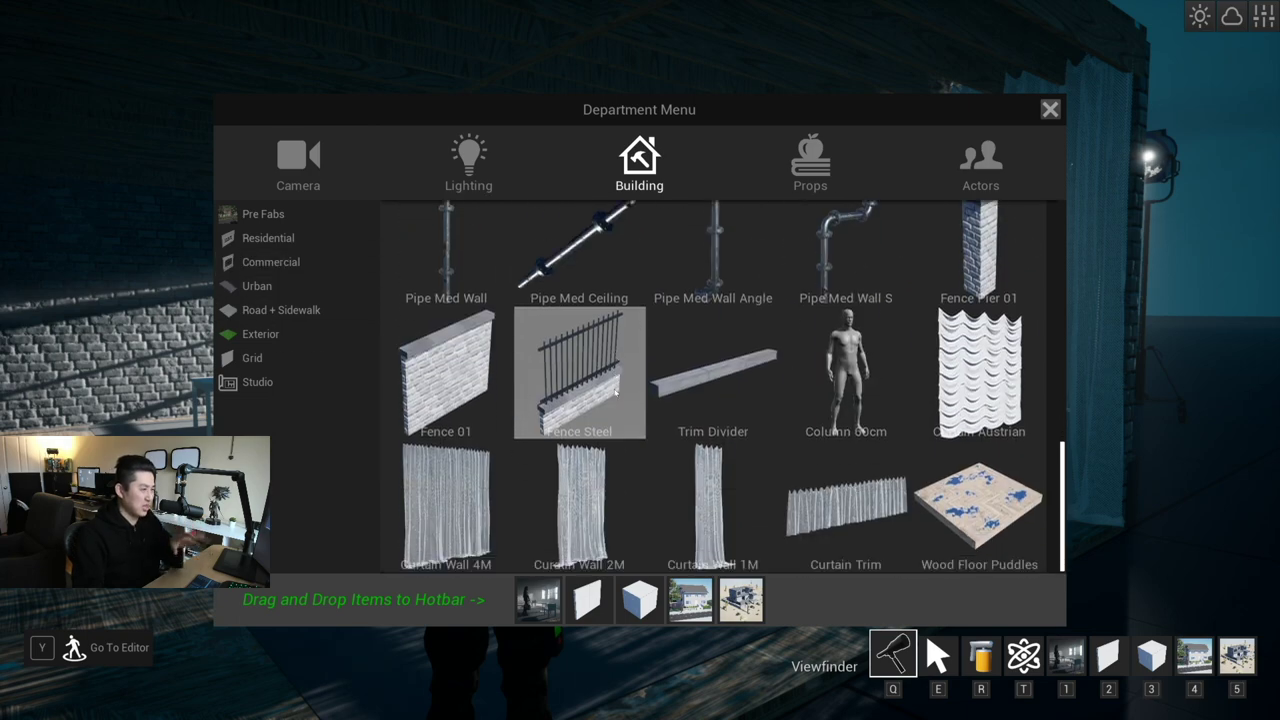
scroll(612, 390, up, 2)
scroll(612, 390, up, 6)
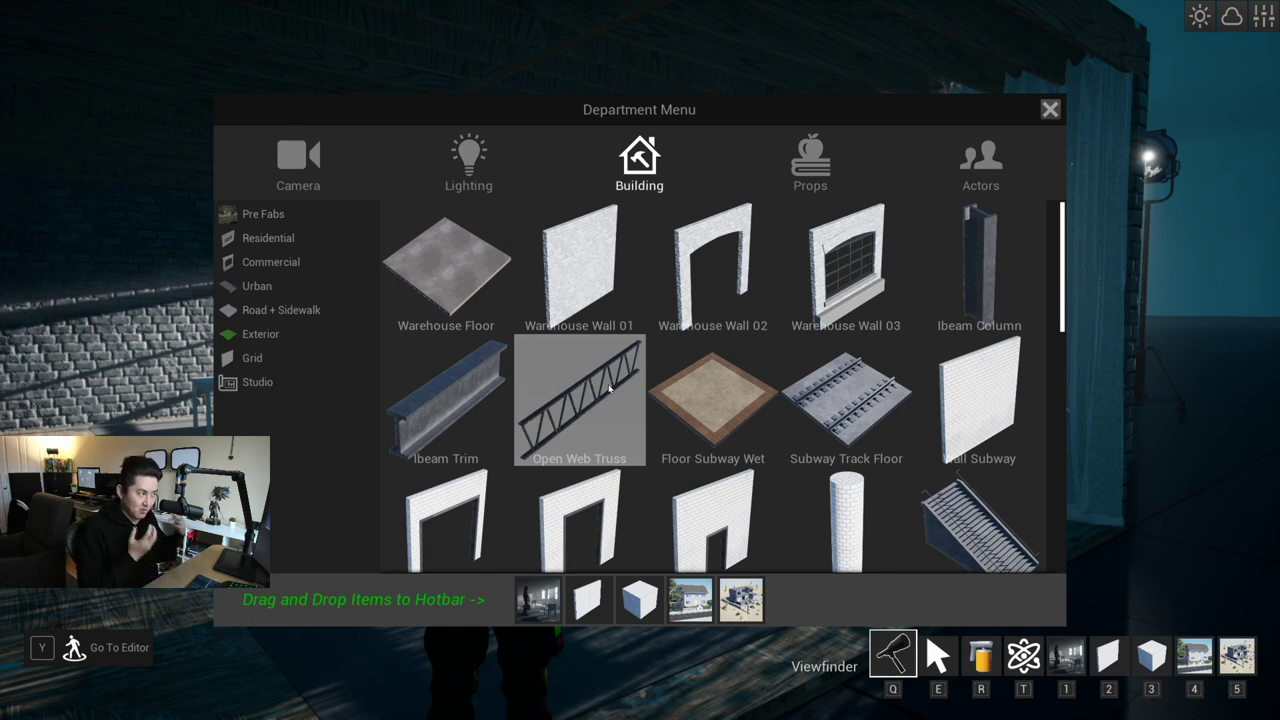
scroll(601, 369, down, 10)
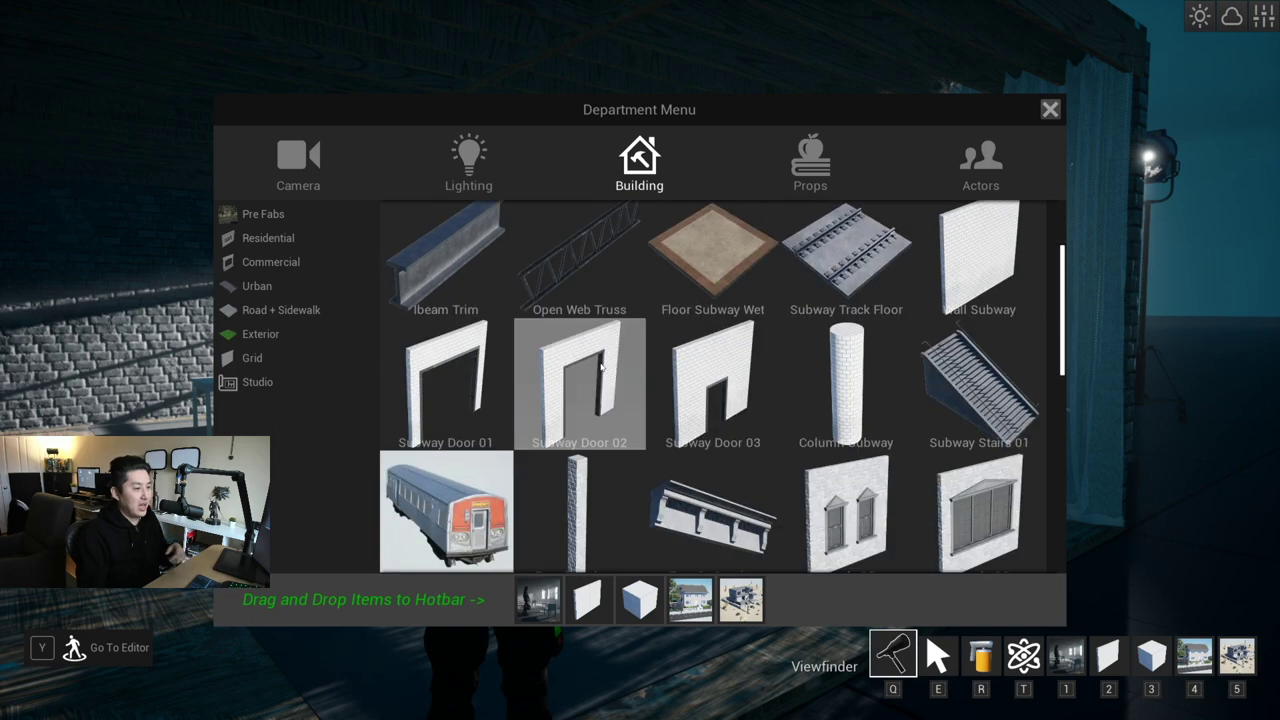
scroll(601, 367, down, 1)
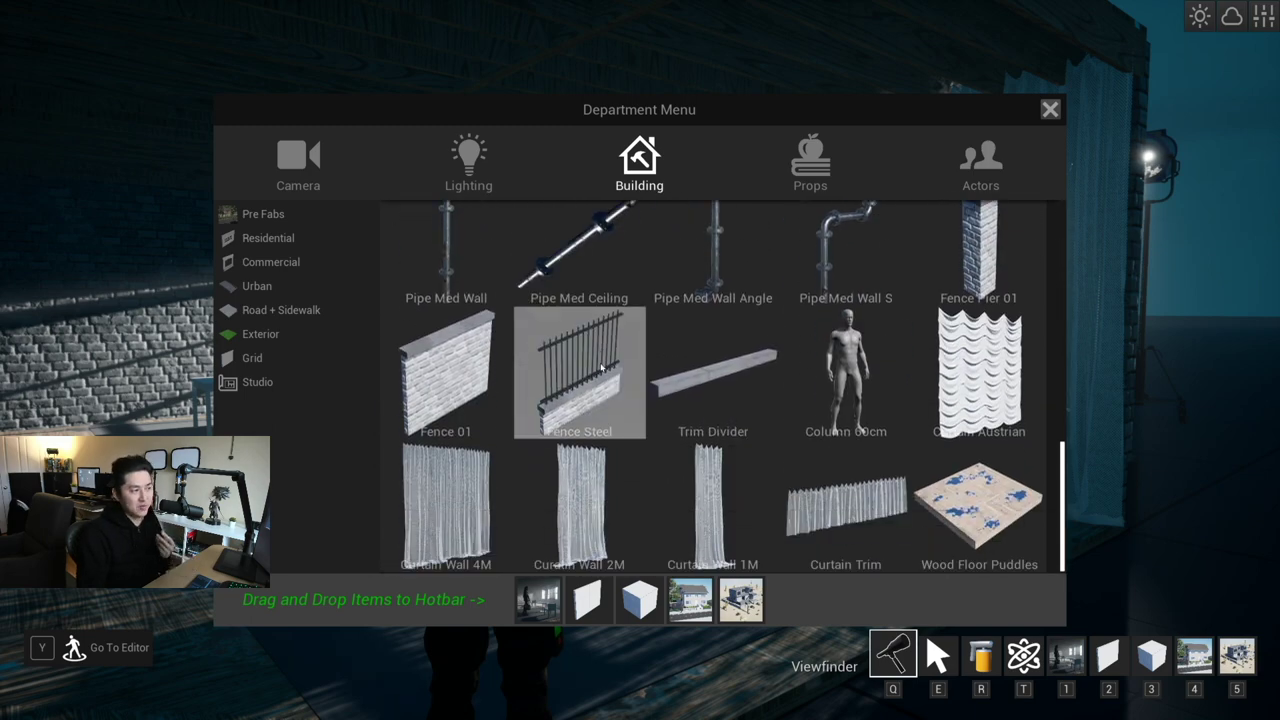
scroll(605, 375, up, 5)
scroll(607, 380, up, 6)
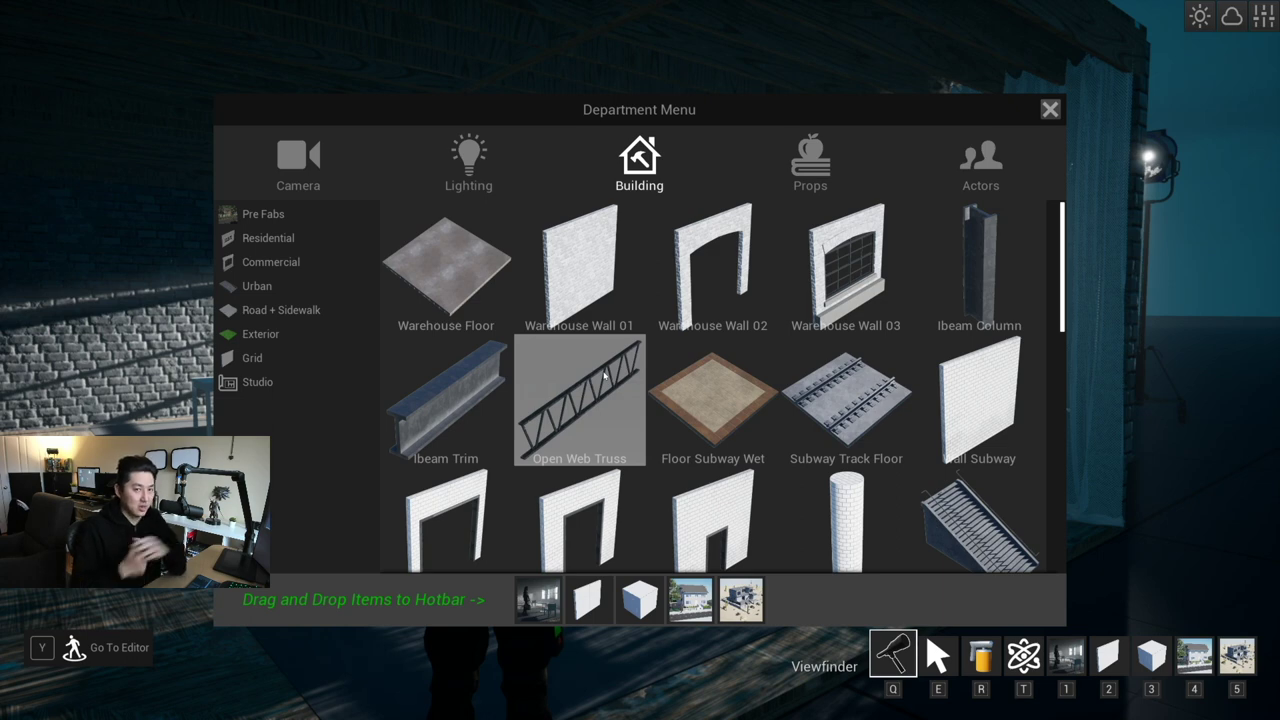
Step: Browse the Actors department, from its default male actors to the CC Actor characters
click(980, 162)
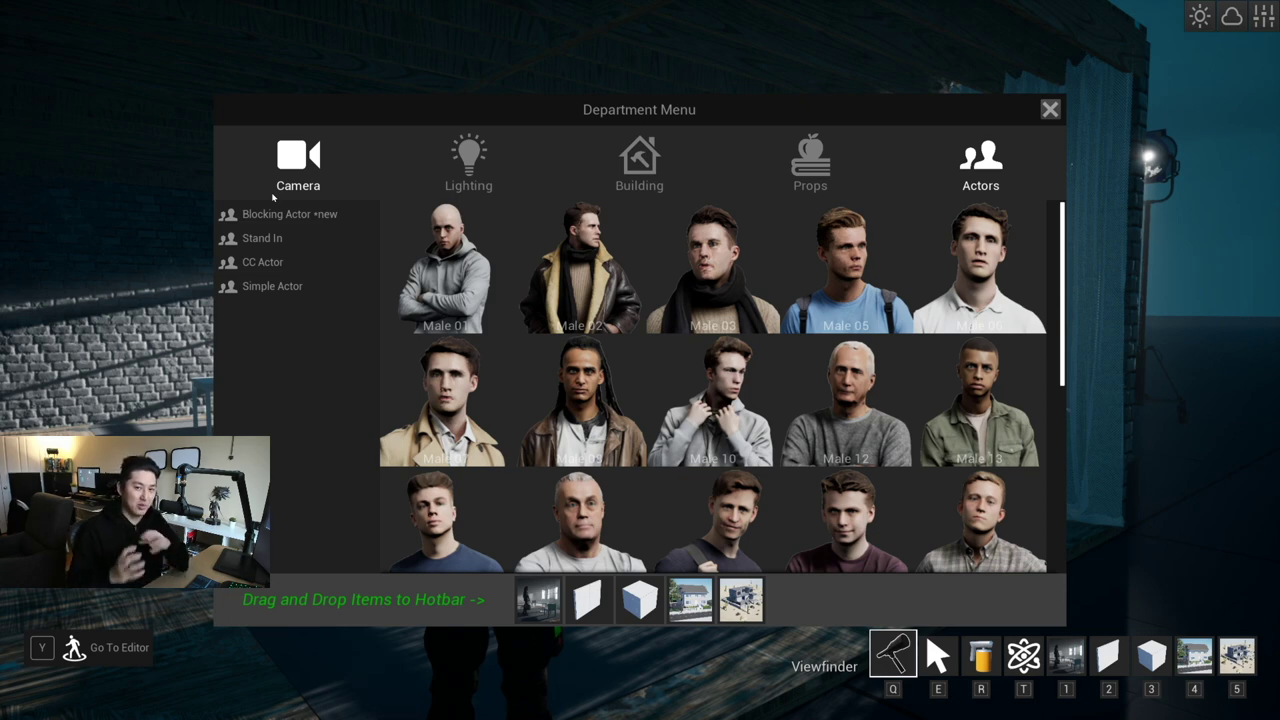
click(262, 262)
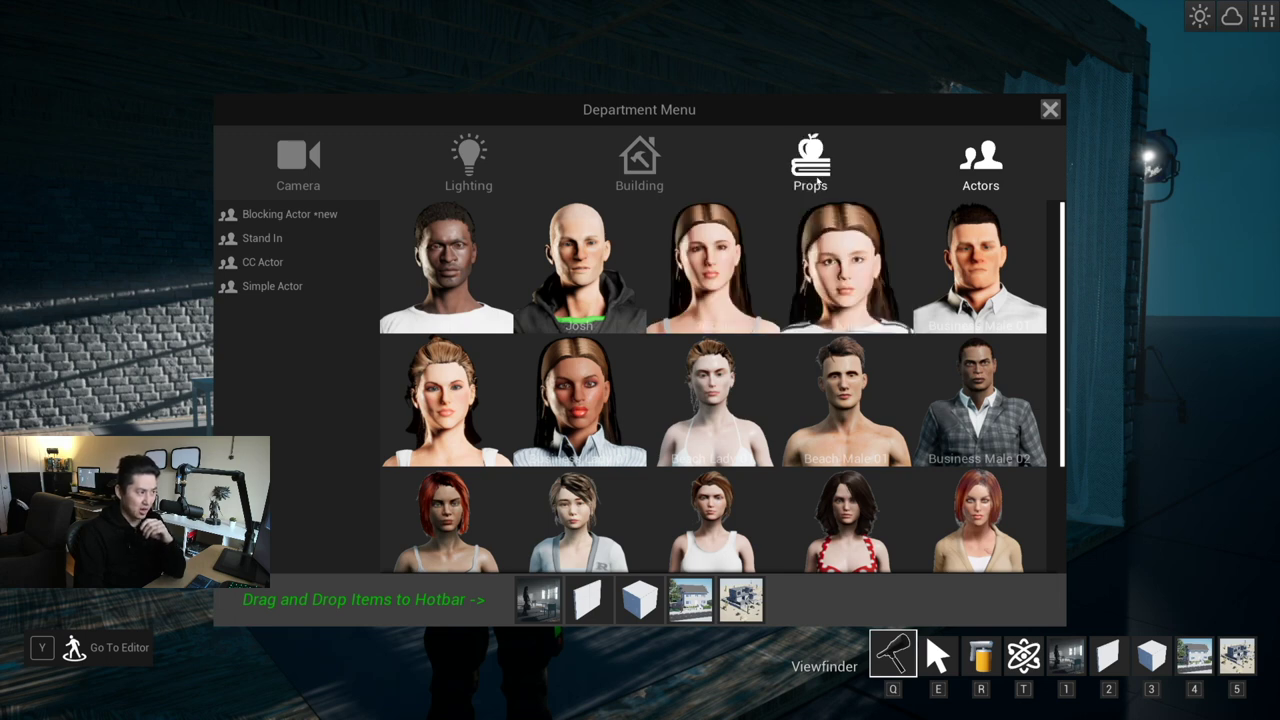
Step: Compare the film industry fixtures in the Lighting department with the camera rigs in the Camera department
click(494, 177)
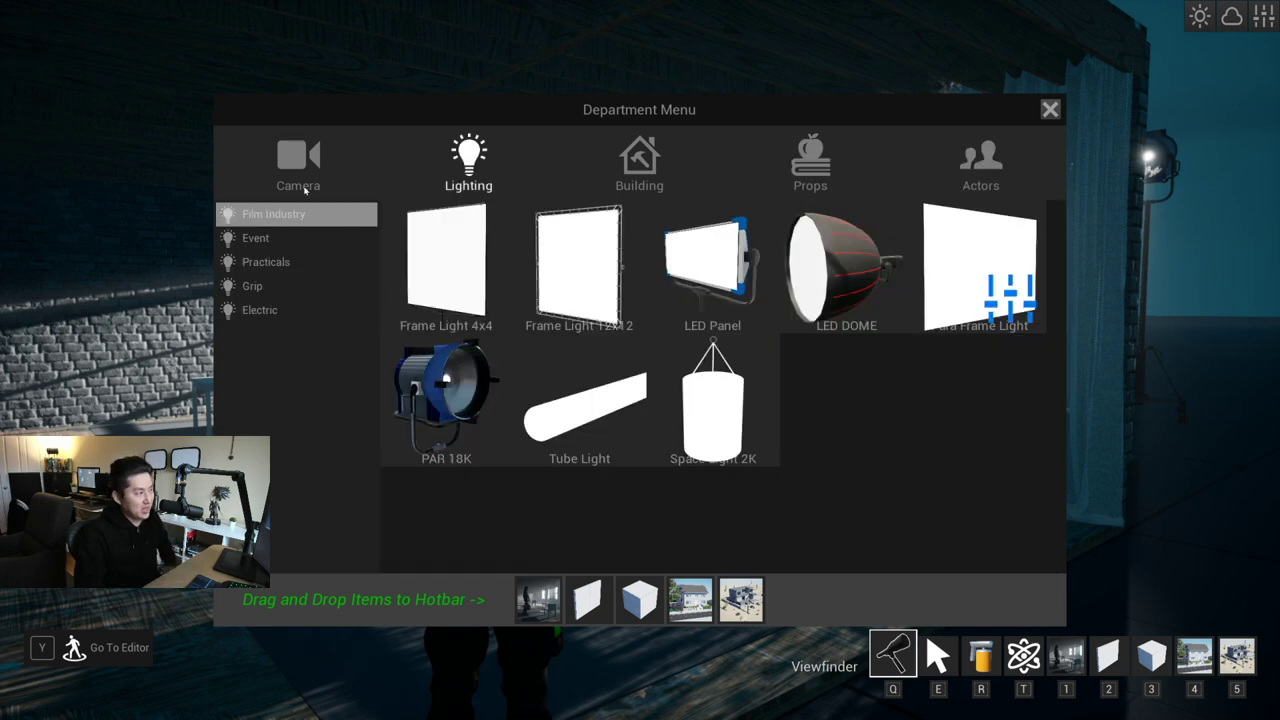
click(302, 188)
click(466, 182)
click(322, 178)
click(445, 176)
click(318, 174)
click(452, 174)
click(320, 174)
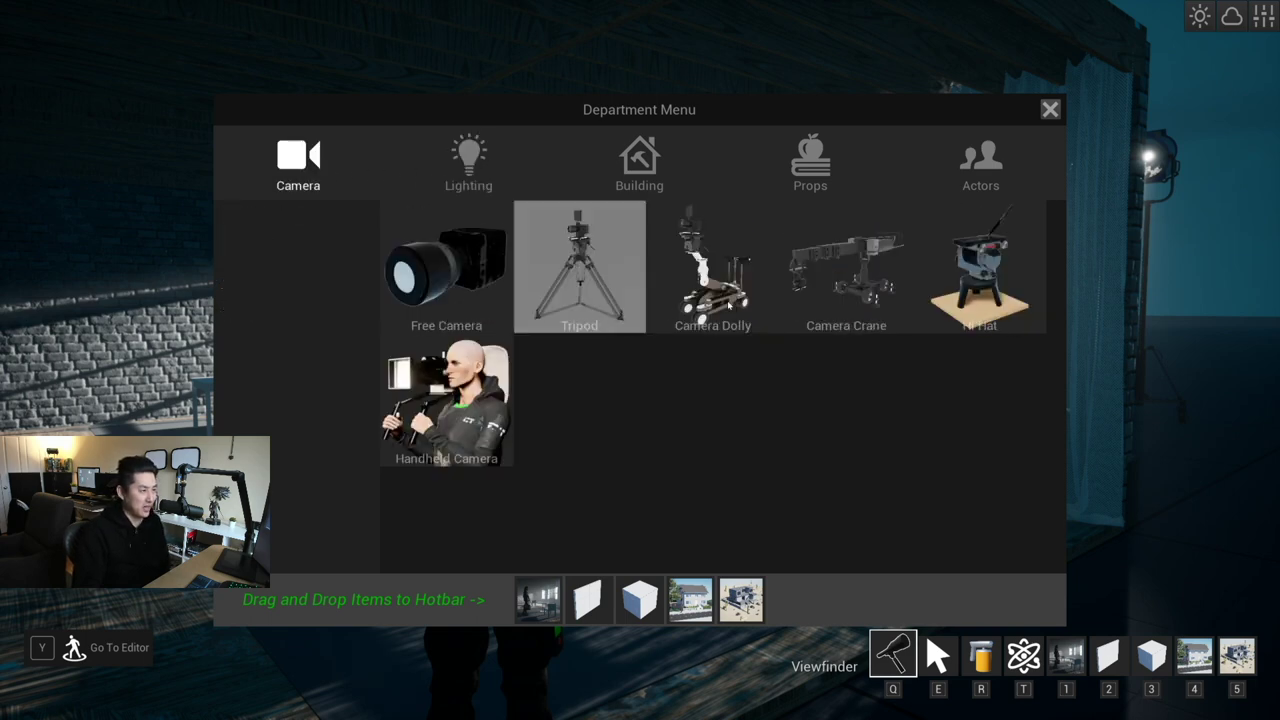
click(468, 165)
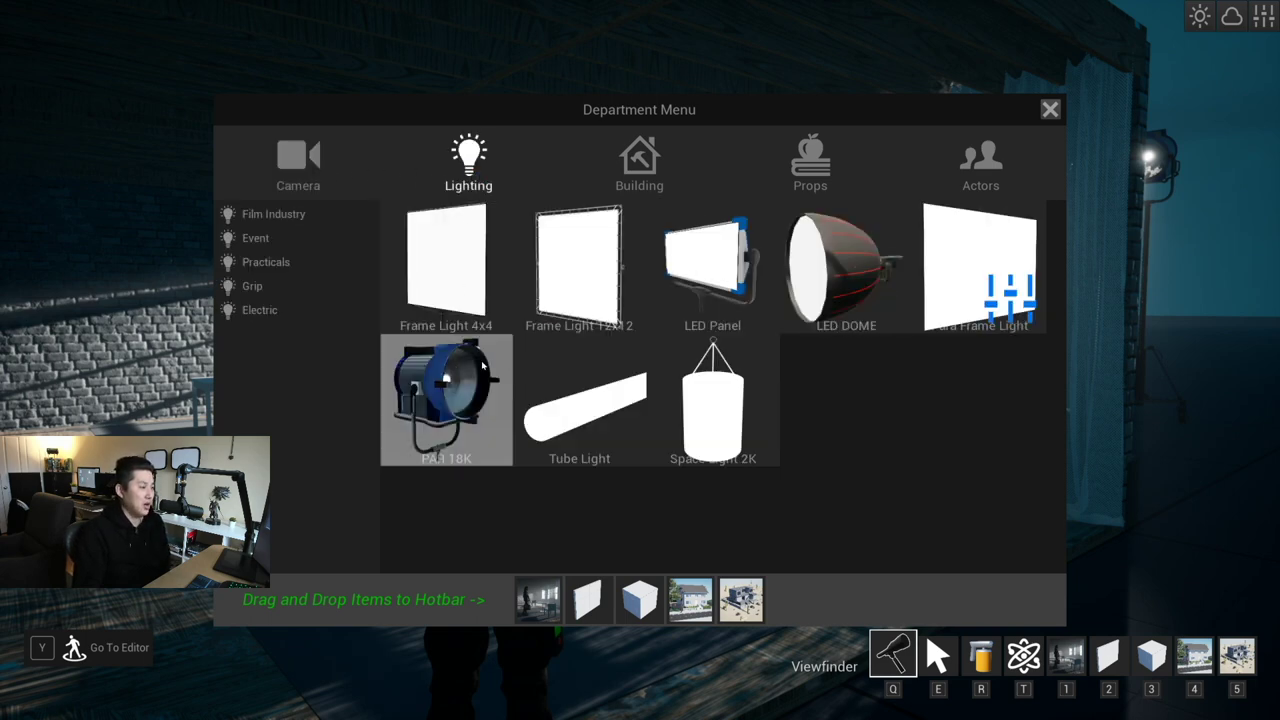
click(281, 153)
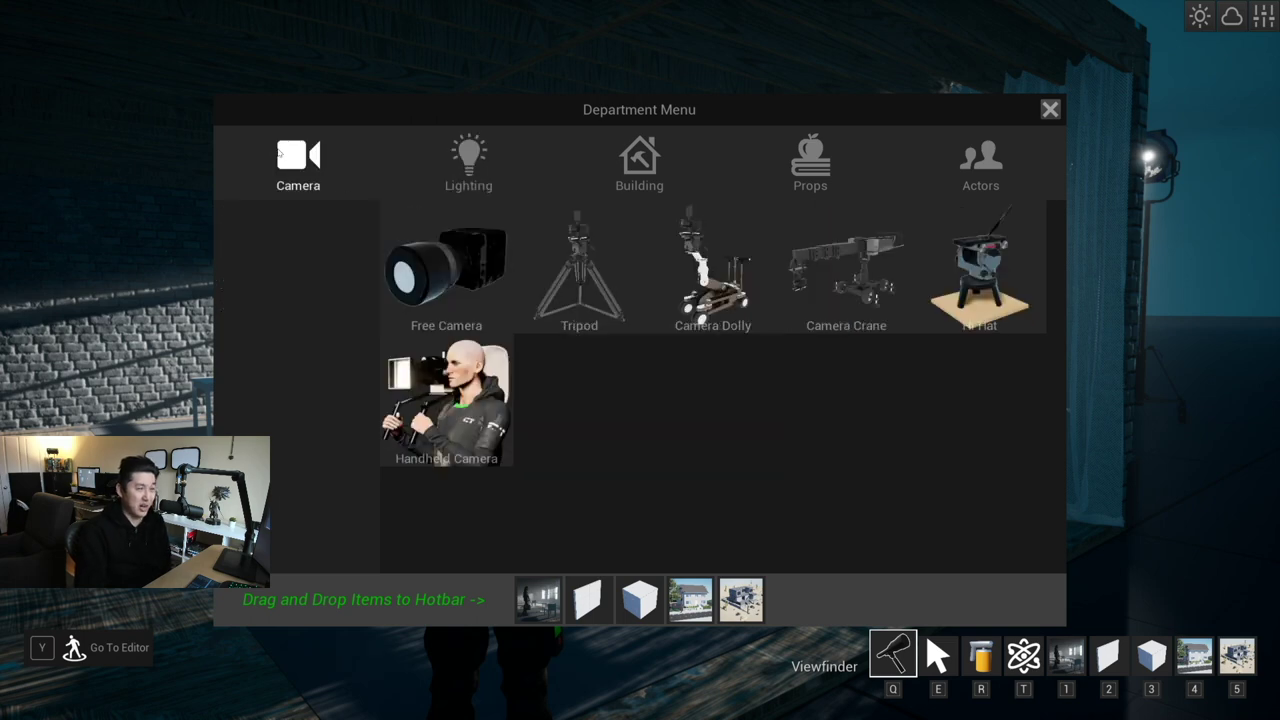